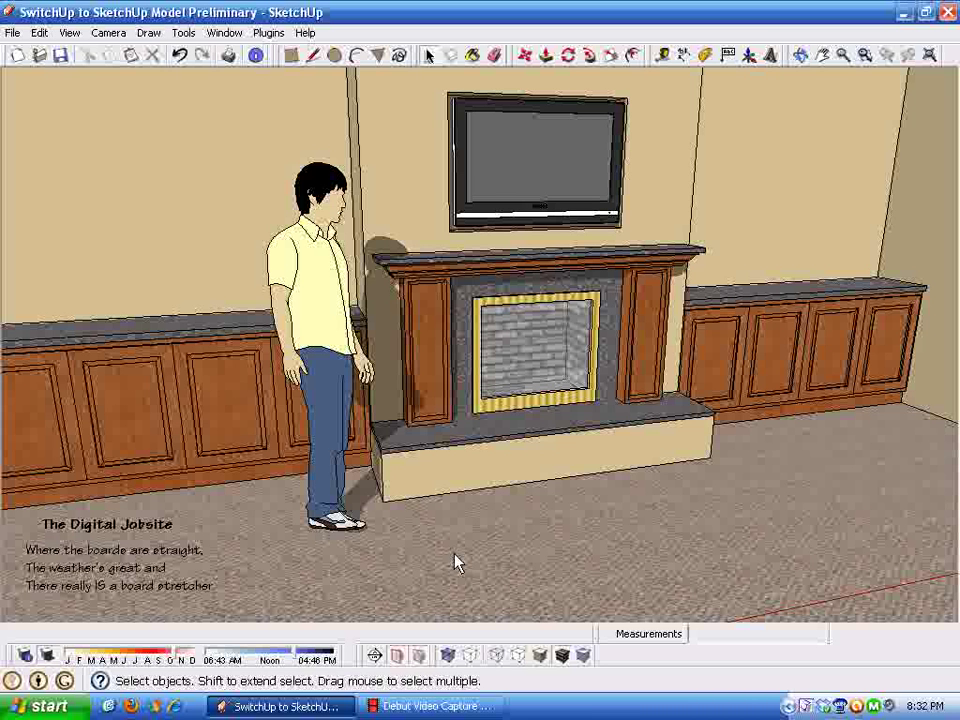
Step: Inspect how the model is nested by selecting the pilasters and opening the cabinets right of the fireplace down to one door
left_click(437, 367)
left_click(789, 378)
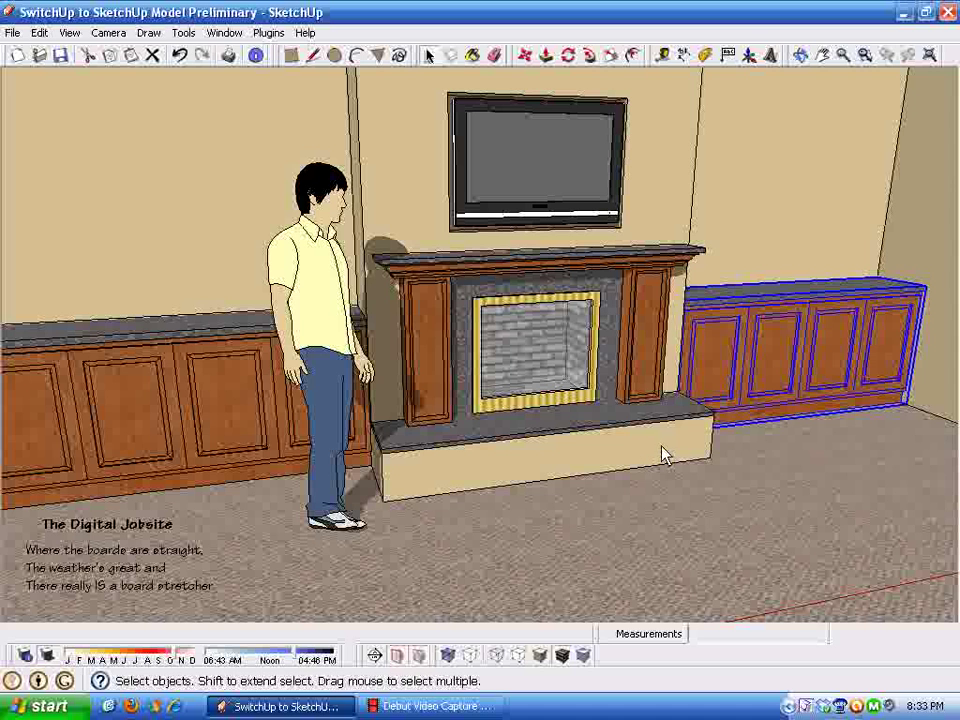
left_click(424, 364)
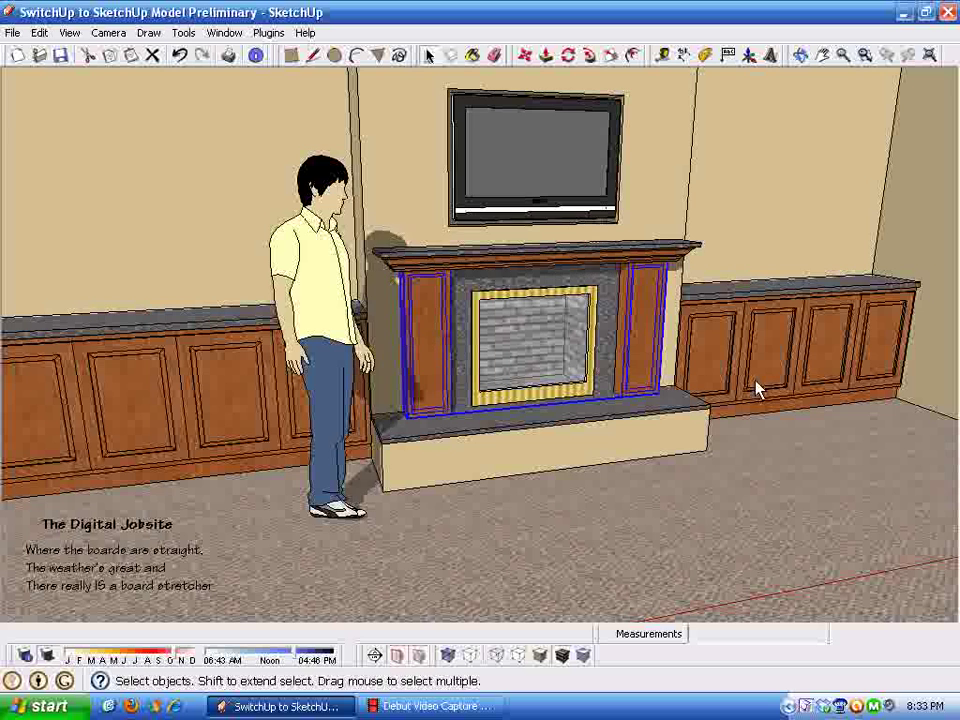
double_click(733, 366)
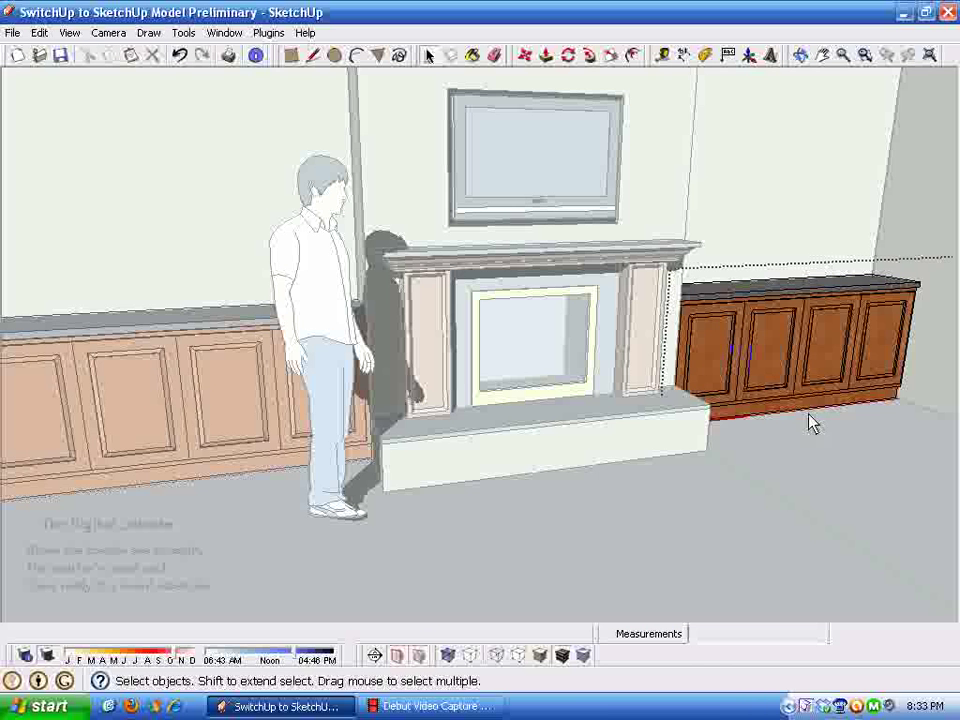
double_click(793, 371)
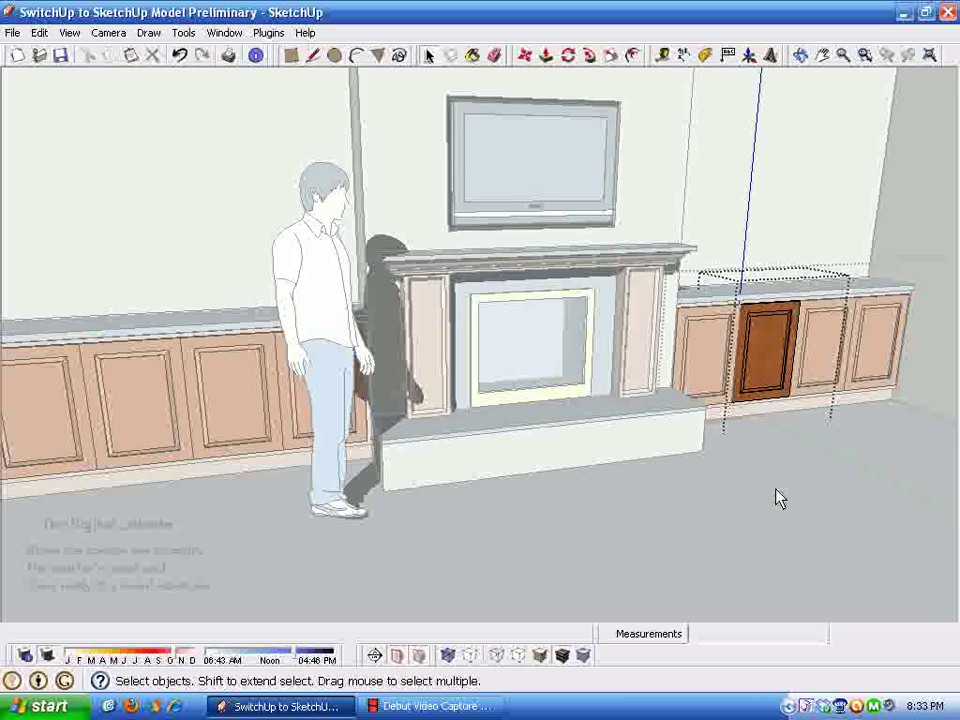
left_click(776, 494)
scroll(773, 499, "down", 1)
left_click(770, 505)
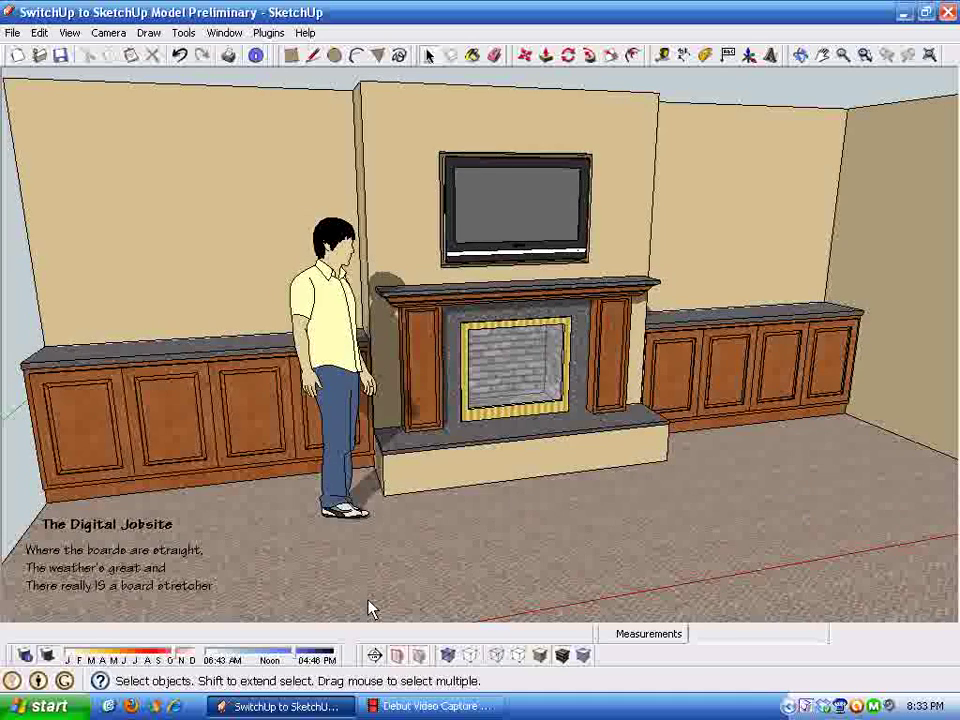
Step: Hide the standing person component and turn off the shadow display
scroll(414, 568, "up", 3)
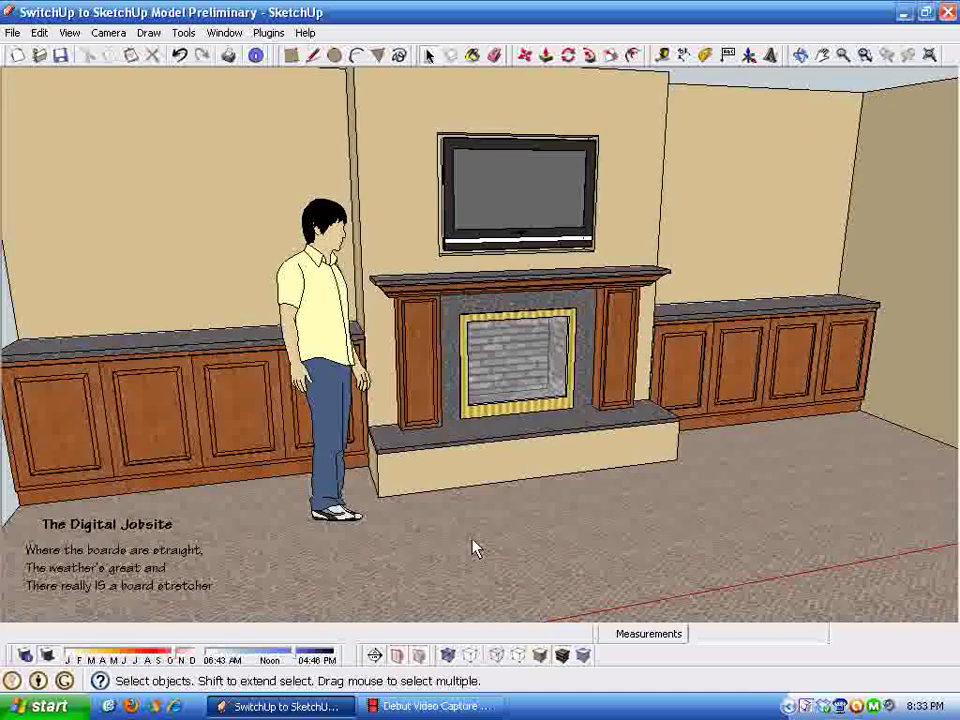
key("Page_Down")
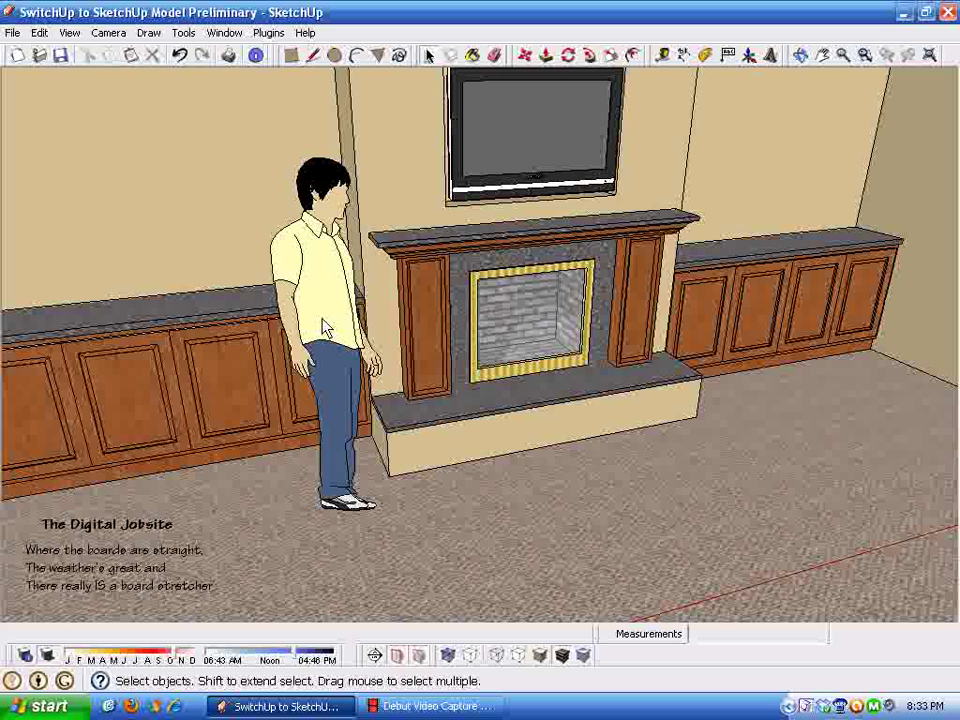
left_click(322, 327)
right_click(345, 312)
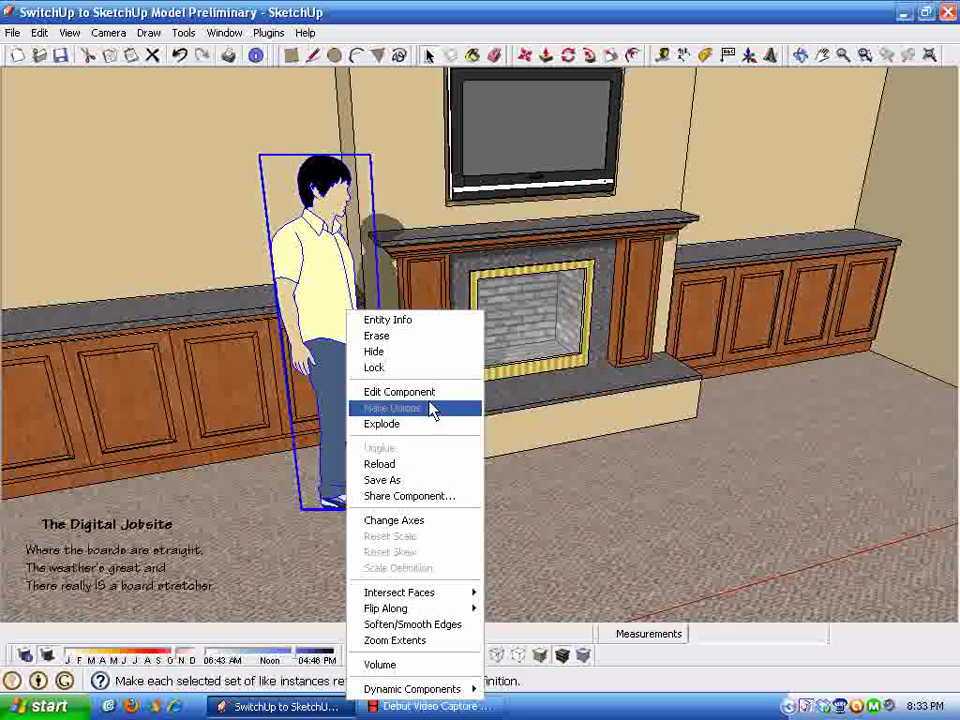
left_click(385, 352)
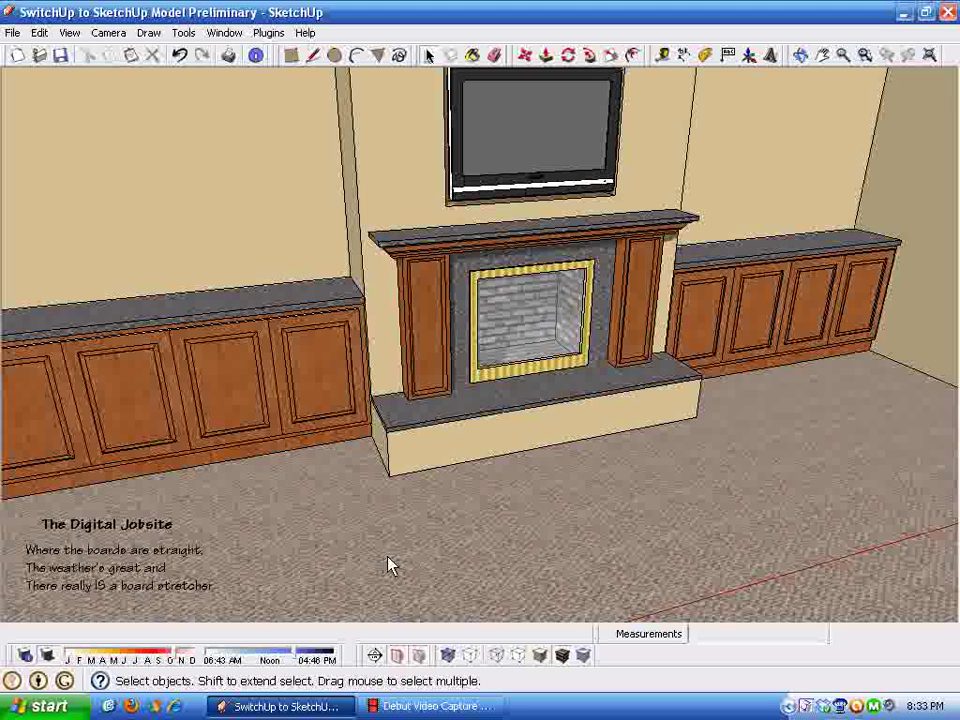
left_click(47, 656)
scroll(482, 574, "up", 2)
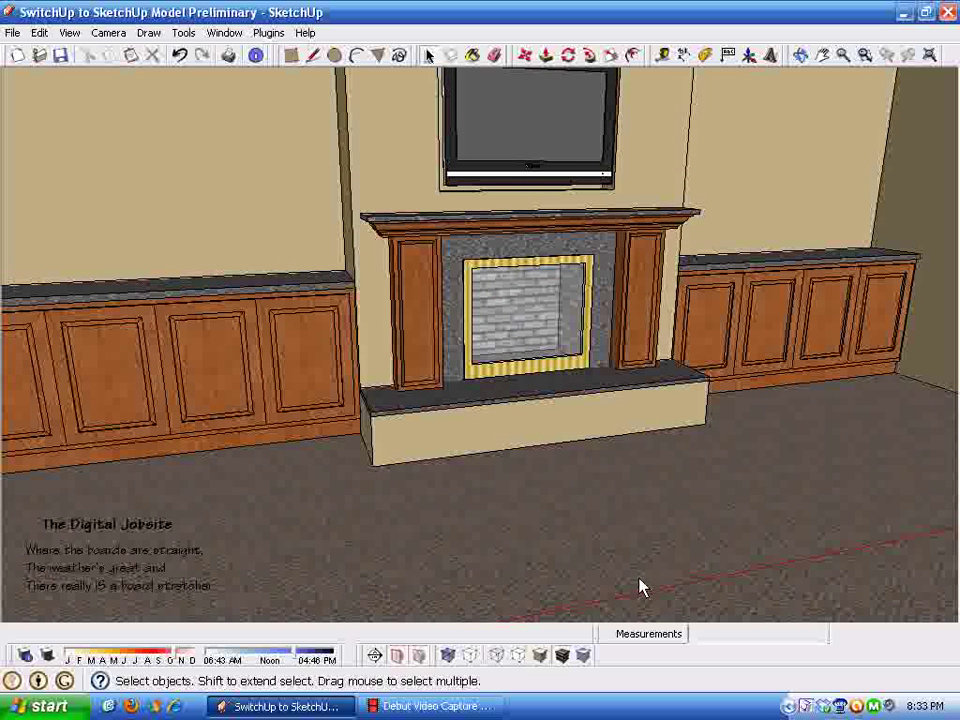
Step: Examine the fireplace wall from the front and inspect the two wood pilasters beside the firebox up close
middle_click_drag(761, 542, 426, 321)
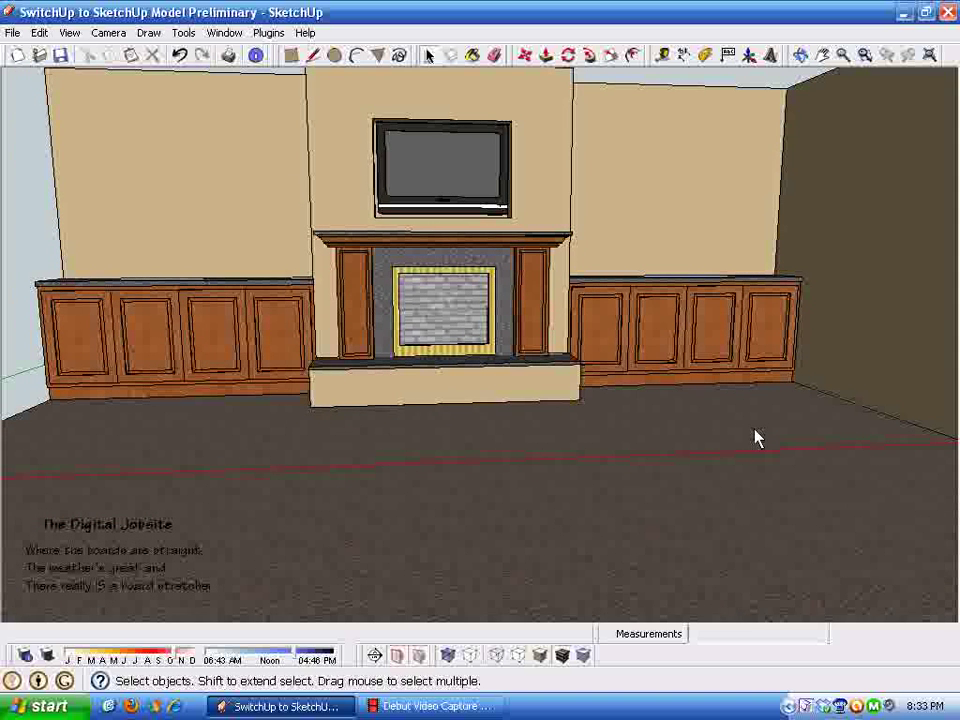
middle_click_drag(818, 431, 805, 458)
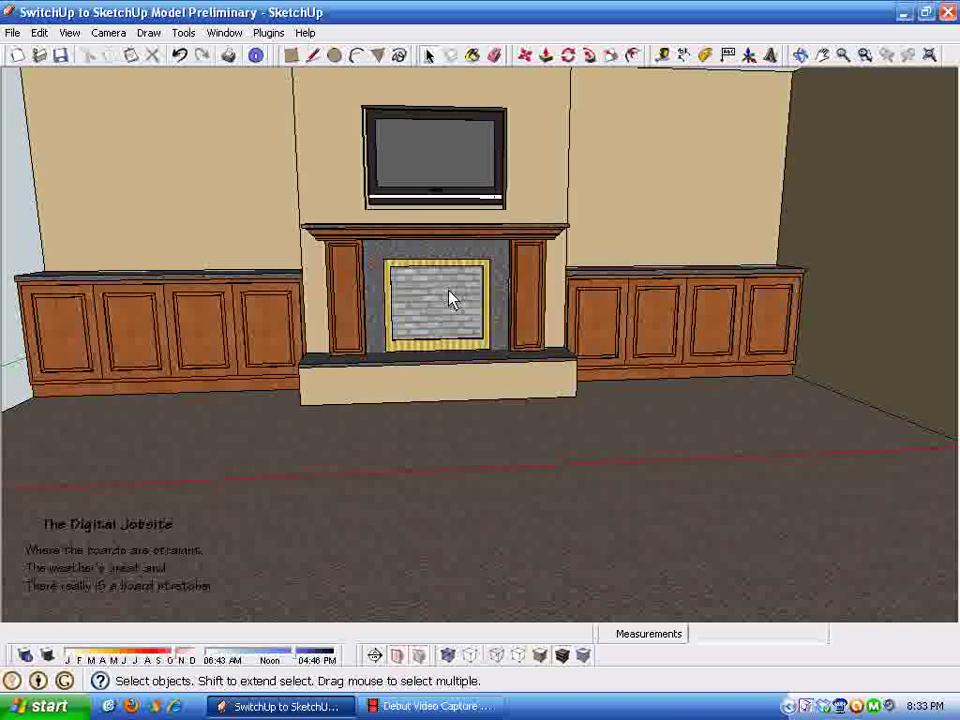
scroll(754, 465, "up", 1)
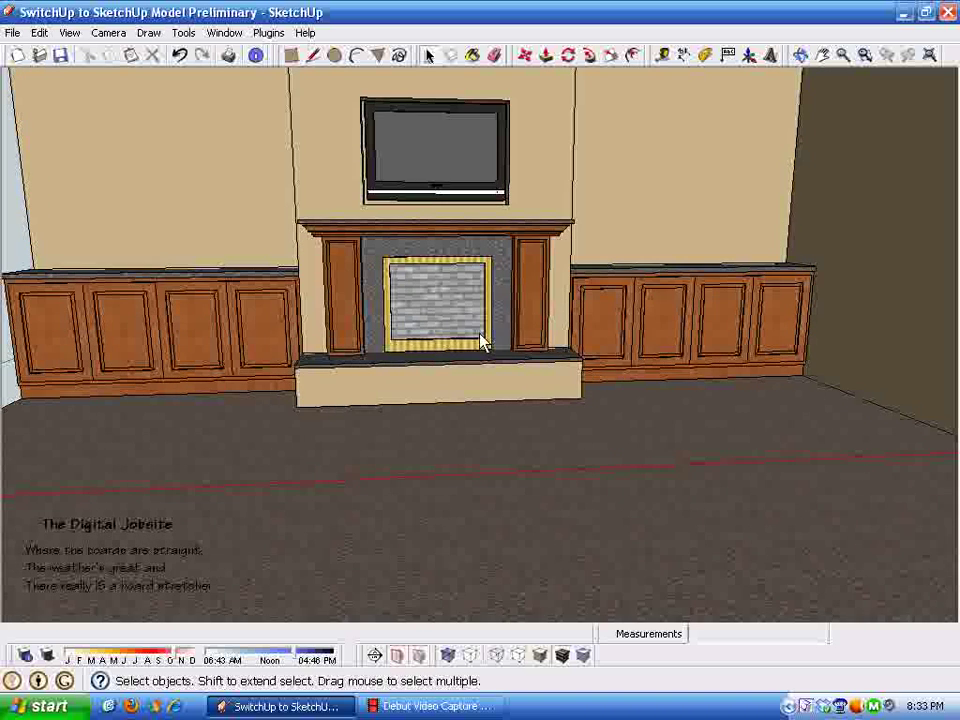
scroll(757, 311, "down", 1)
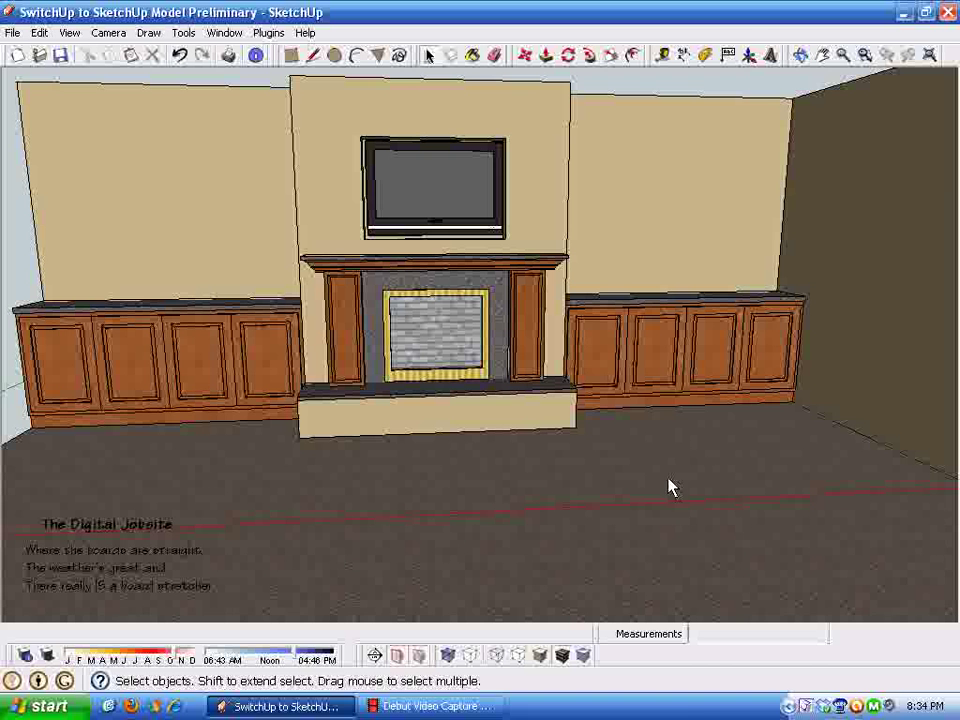
scroll(692, 557, "up", 1)
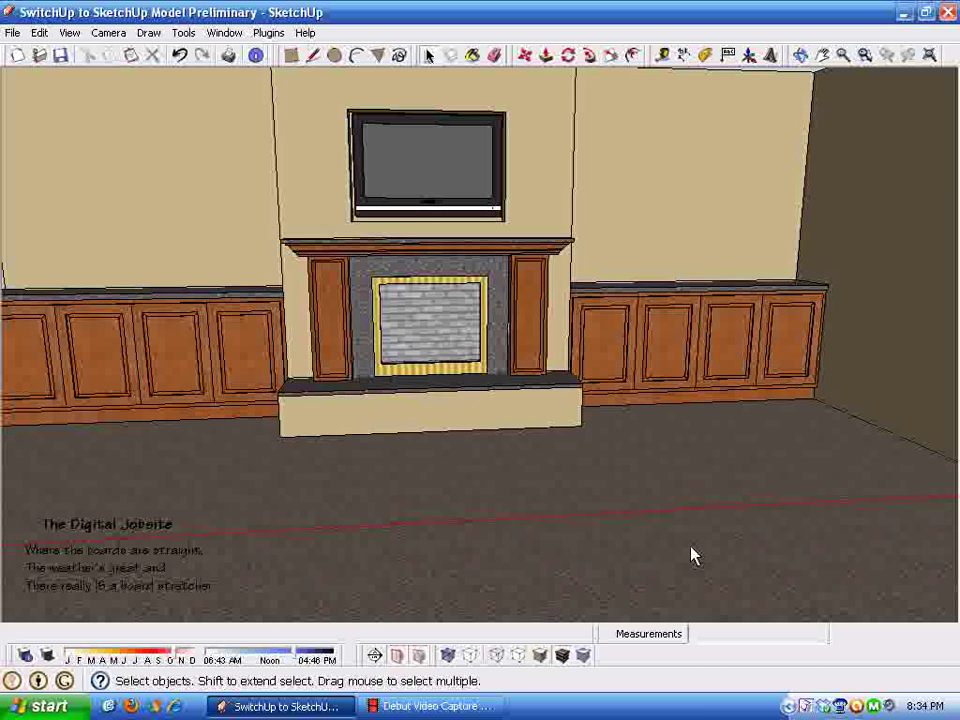
scroll(711, 561, "up", 1)
scroll(714, 560, "down", 1)
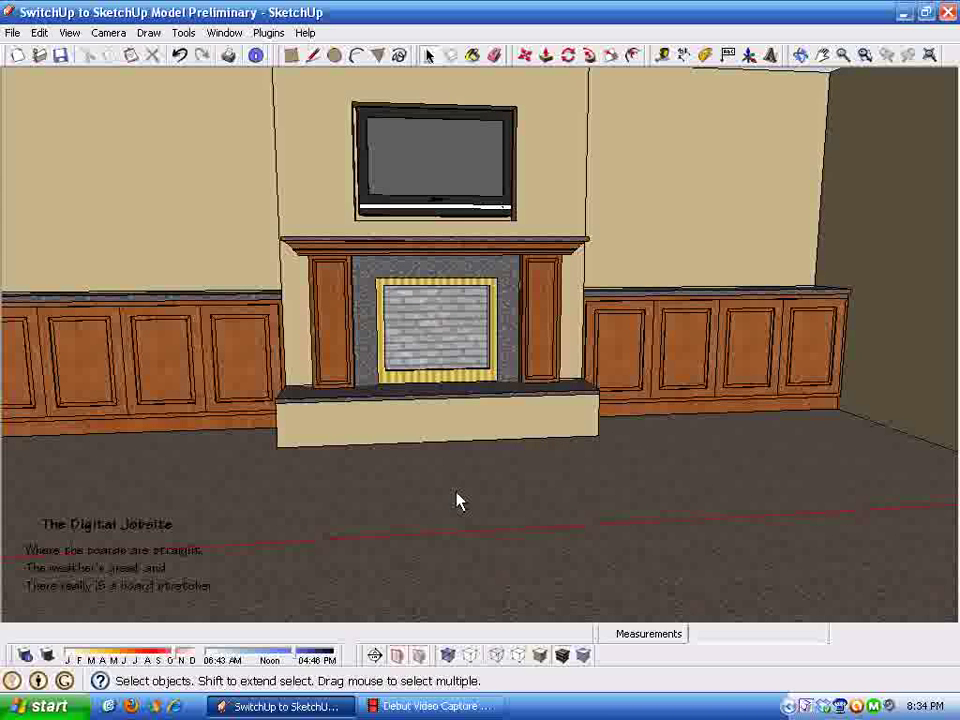
scroll(475, 519, "up", 3)
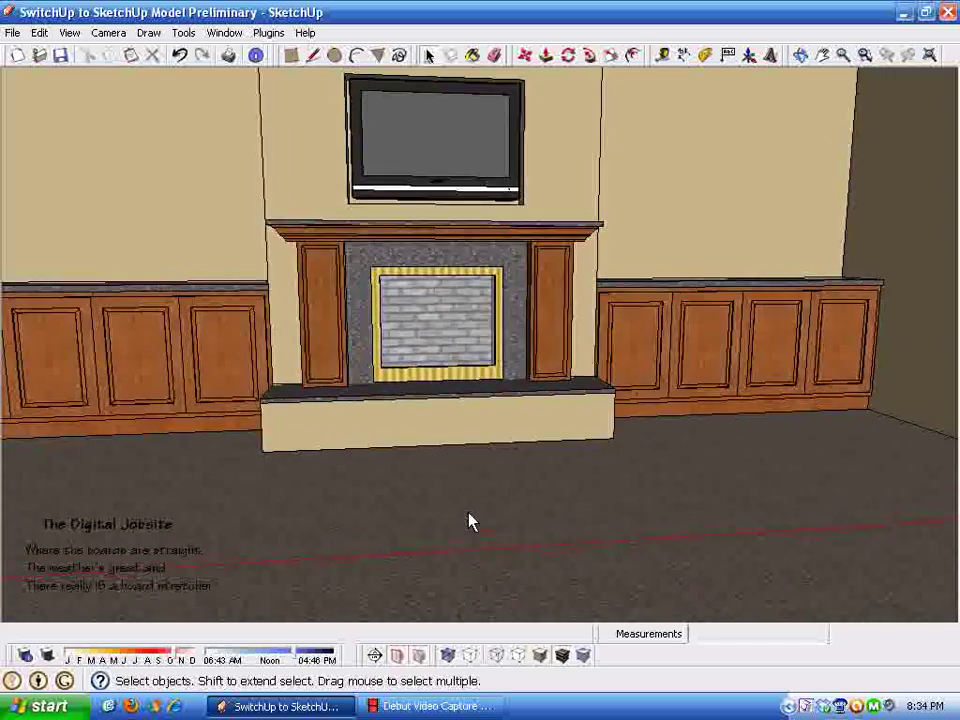
scroll(321, 386, "up", 3)
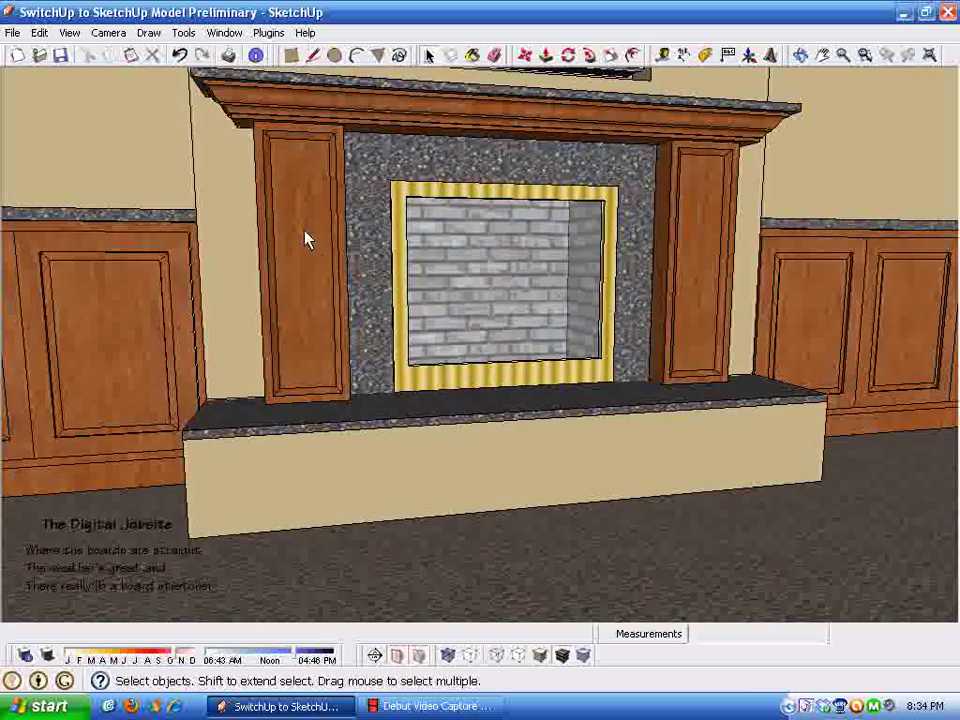
scroll(390, 383, "up", 3)
scroll(306, 399, "up", 3)
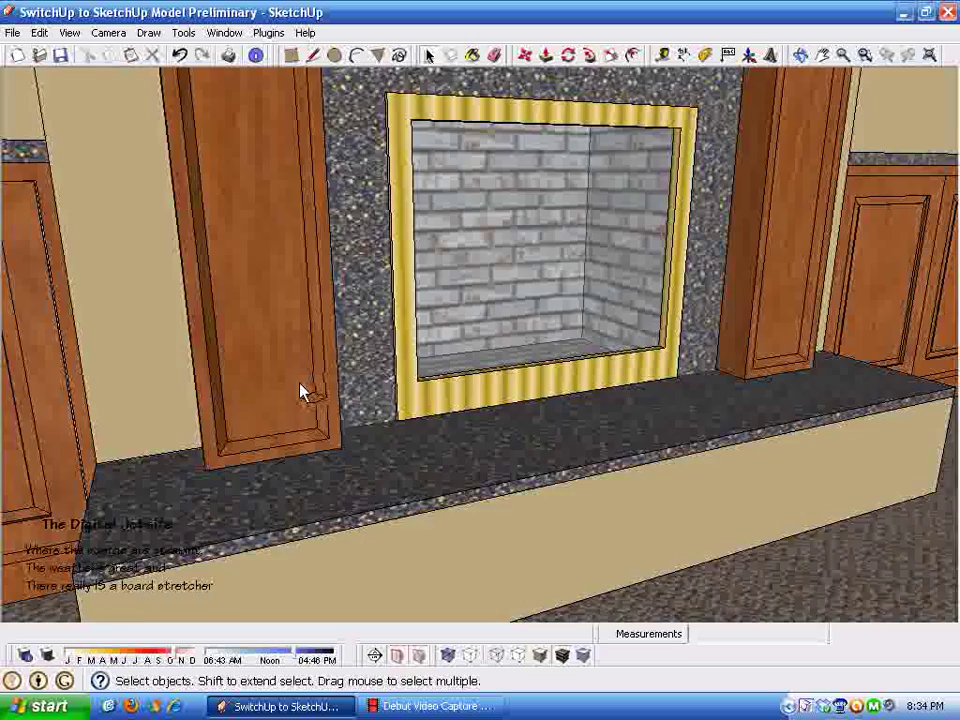
scroll(808, 372, "up", 5)
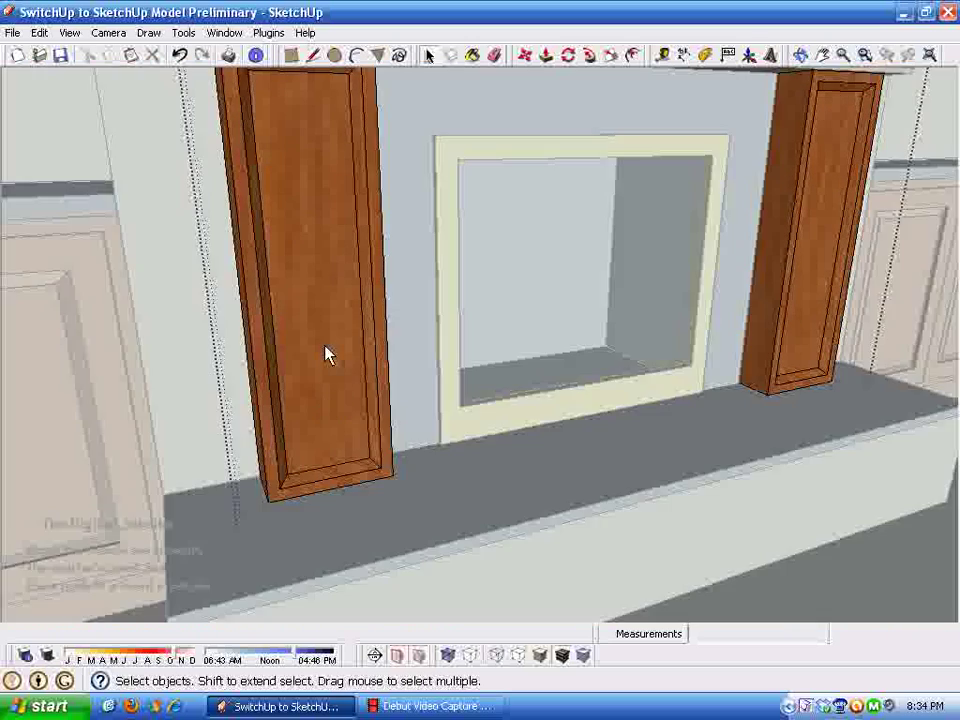
left_click(325, 355)
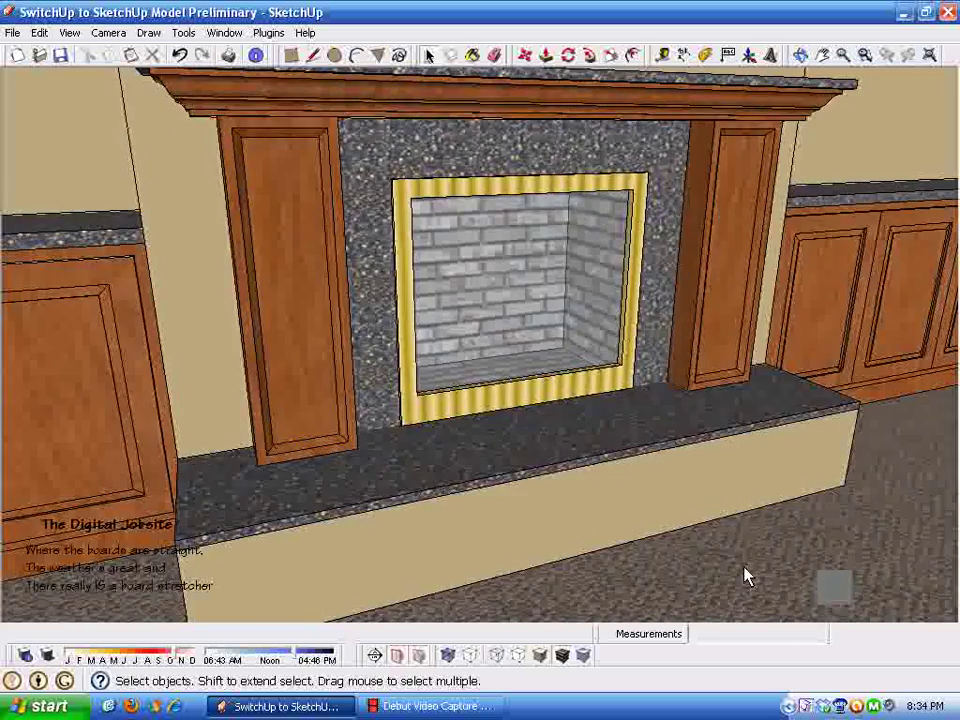
scroll(350, 384, "down", 1)
Step: Open the group containing both fireplace pilasters for editing and select the left pilaster
left_click(321, 380)
middle_click_drag(715, 330, 287, 428)
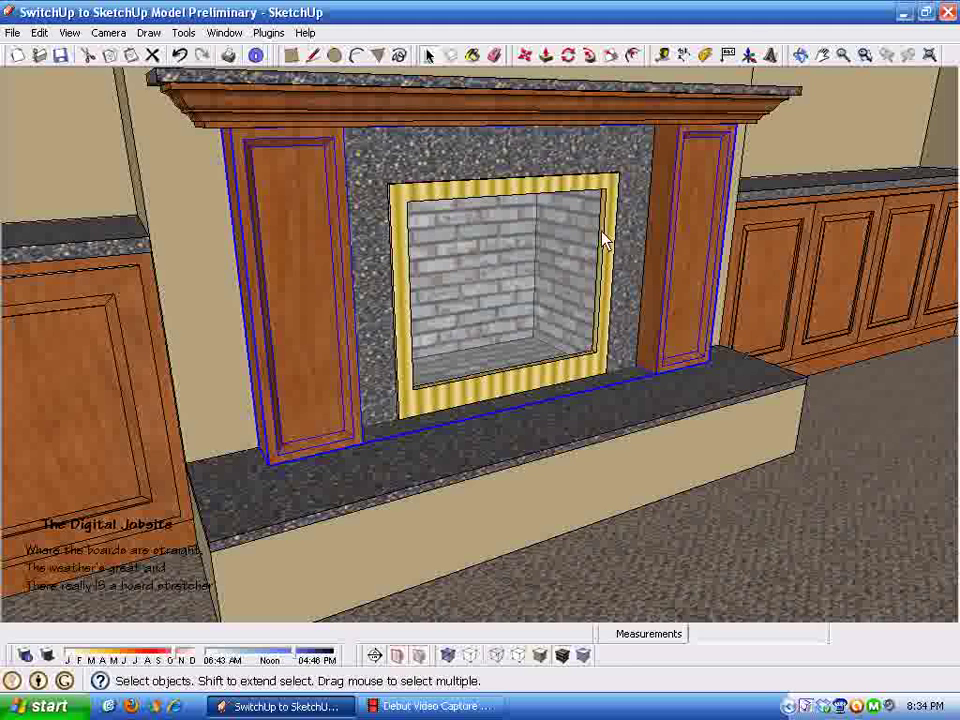
middle_click_drag(575, 298, 312, 328)
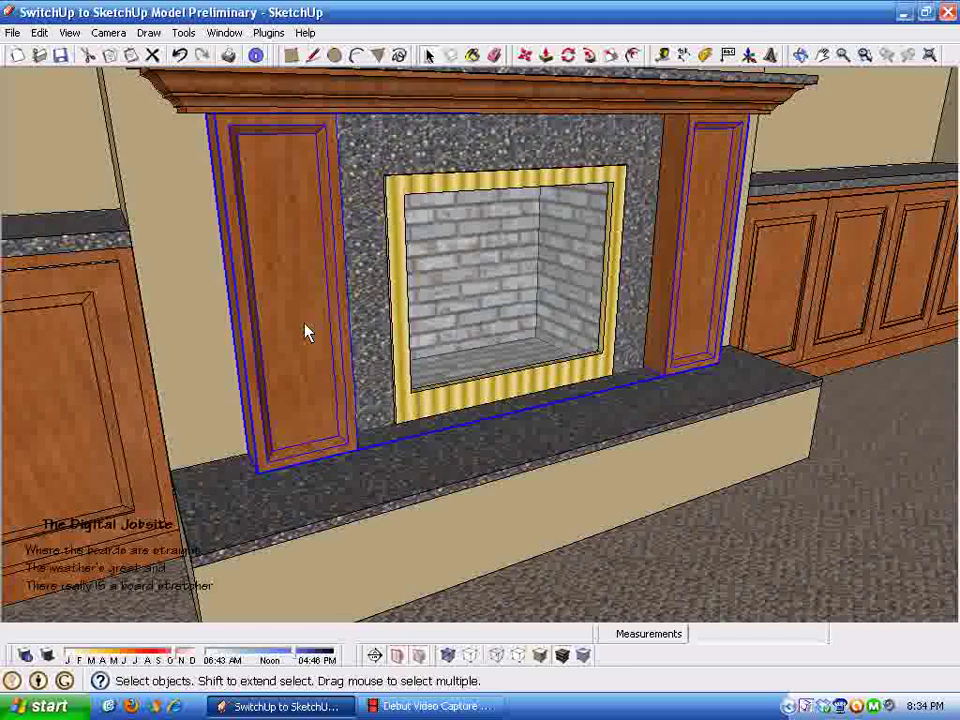
double_click(297, 330)
left_click(298, 296)
middle_click_drag(298, 296, 350, 327)
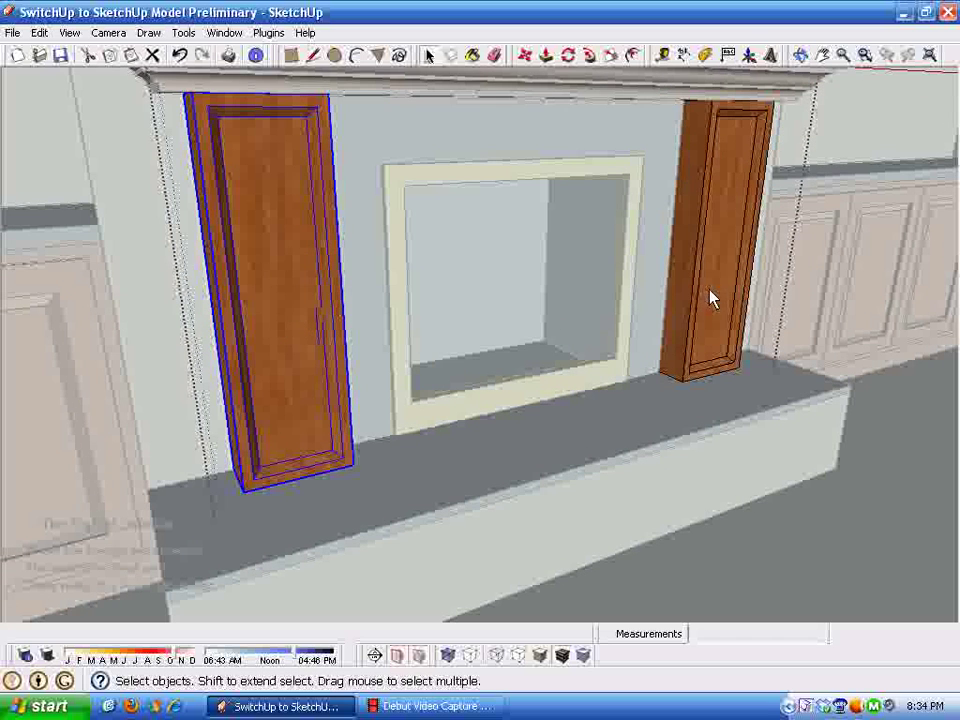
Step: Open the left pilaster component and select its inset panel face to compare it with the matching right pilaster
double_click(282, 349)
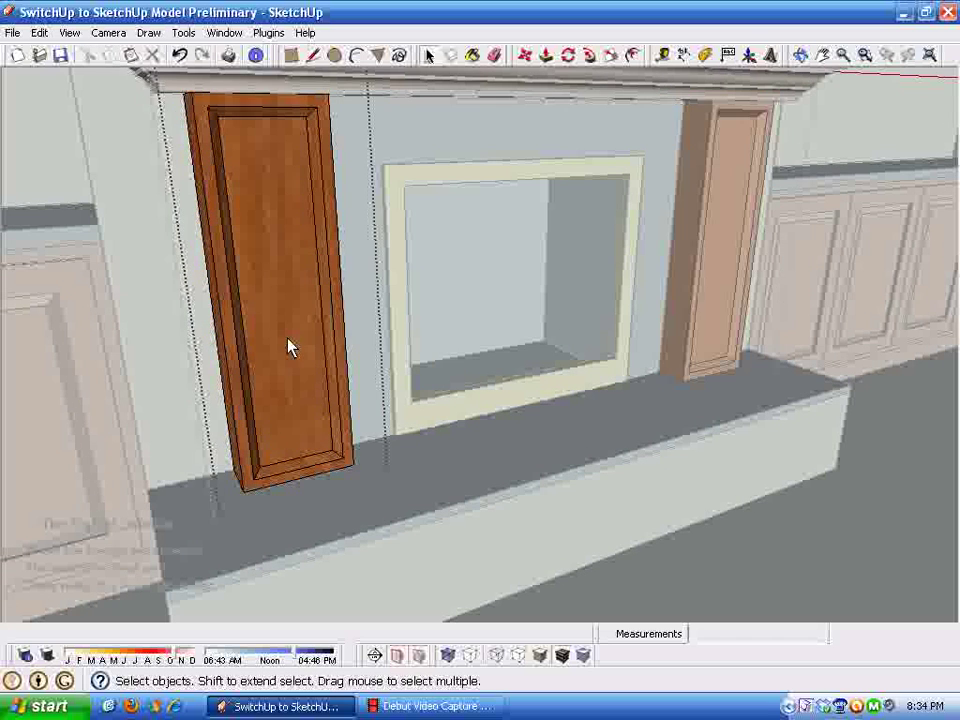
scroll(281, 381, "up", 1)
left_click(282, 382)
middle_click_drag(340, 447, 282, 294)
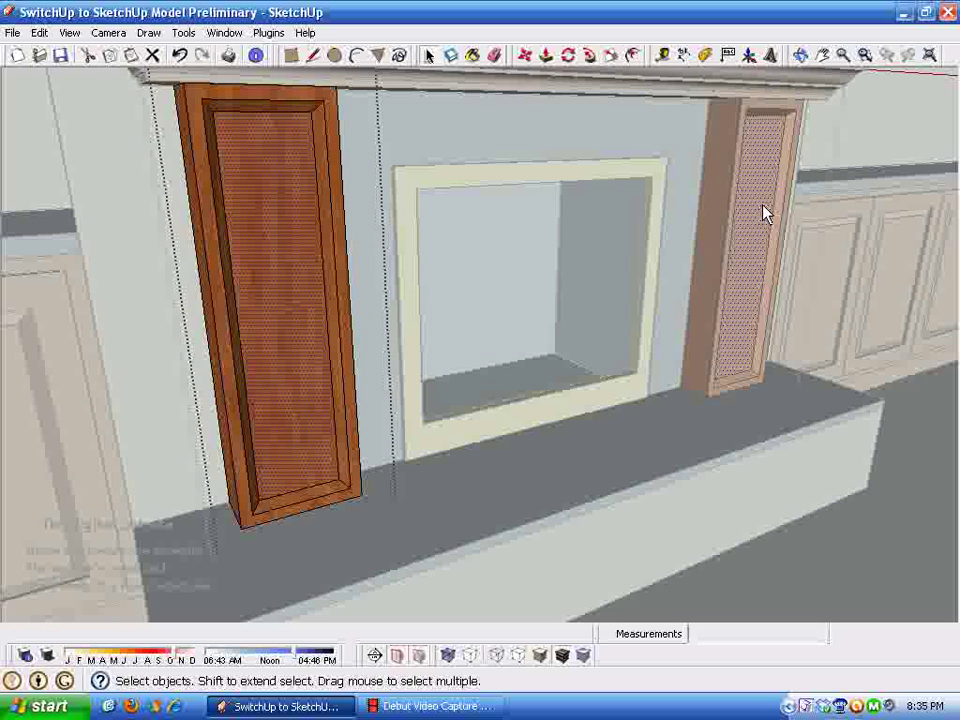
middle_click_drag(765, 240, 700, 373)
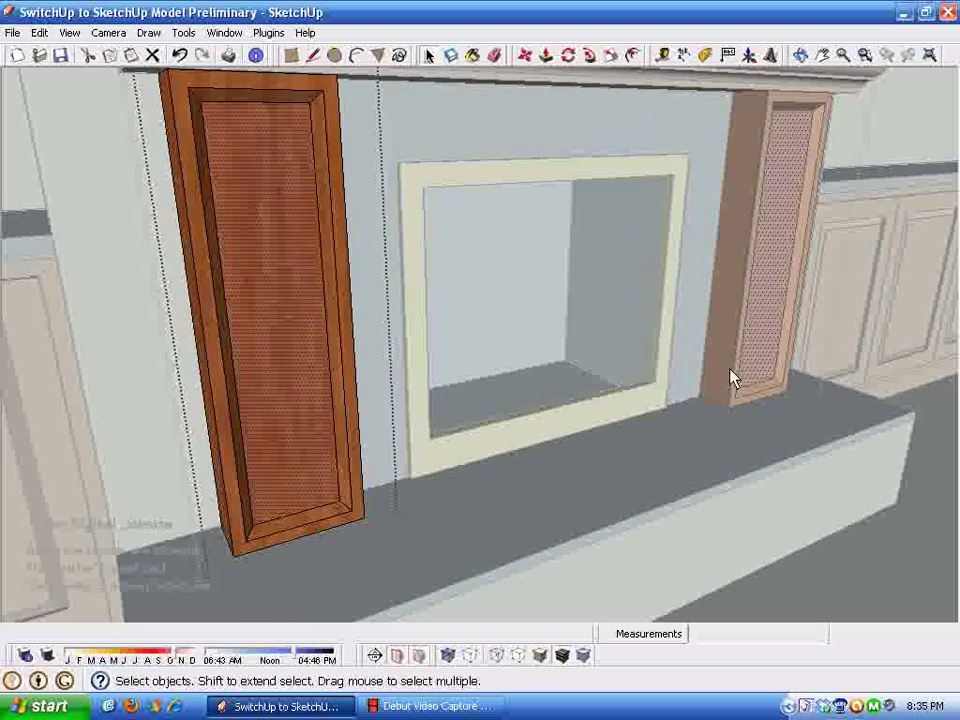
scroll(392, 428, "up", 1)
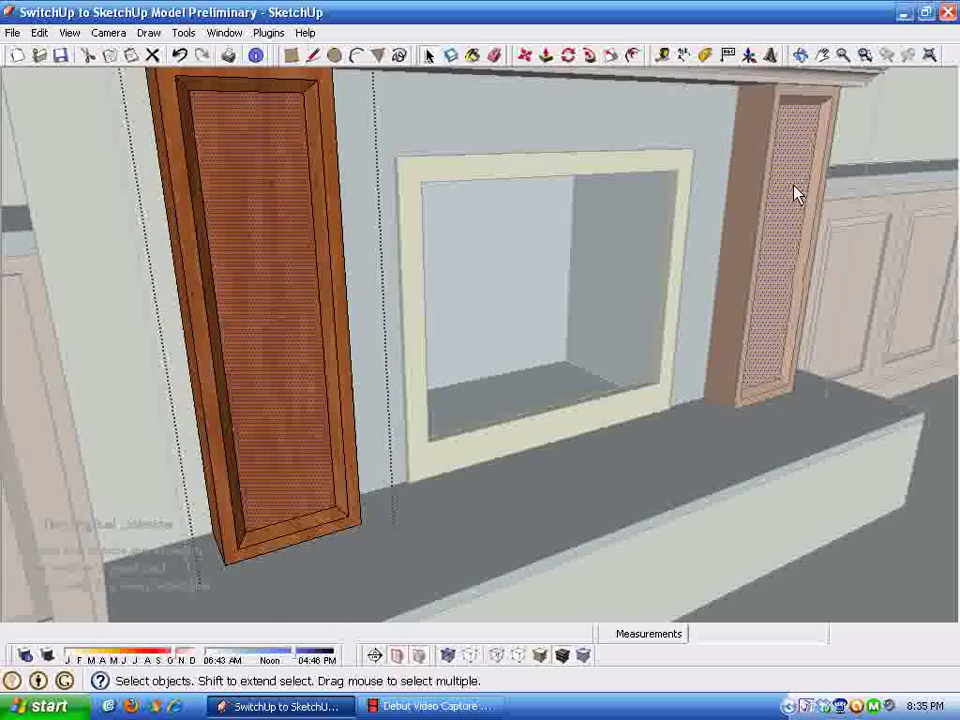
scroll(332, 560, "up", 5)
middle_click_drag(350, 562, 322, 575)
scroll(283, 463, "down", 3)
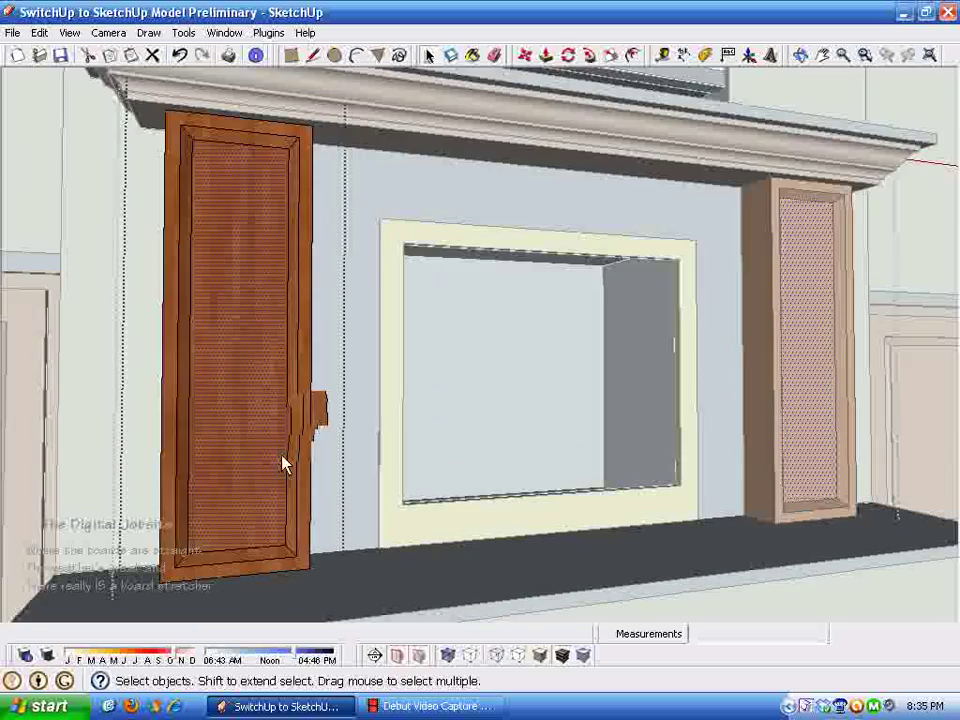
Step: Leave the left pilaster component, reopen it for editing and select all of its connected geometry
left_click(92, 350)
scroll(190, 457, "down", 2)
left_click(272, 328)
scroll(623, 228, "up", 2)
middle_click_drag(300, 454, 343, 582)
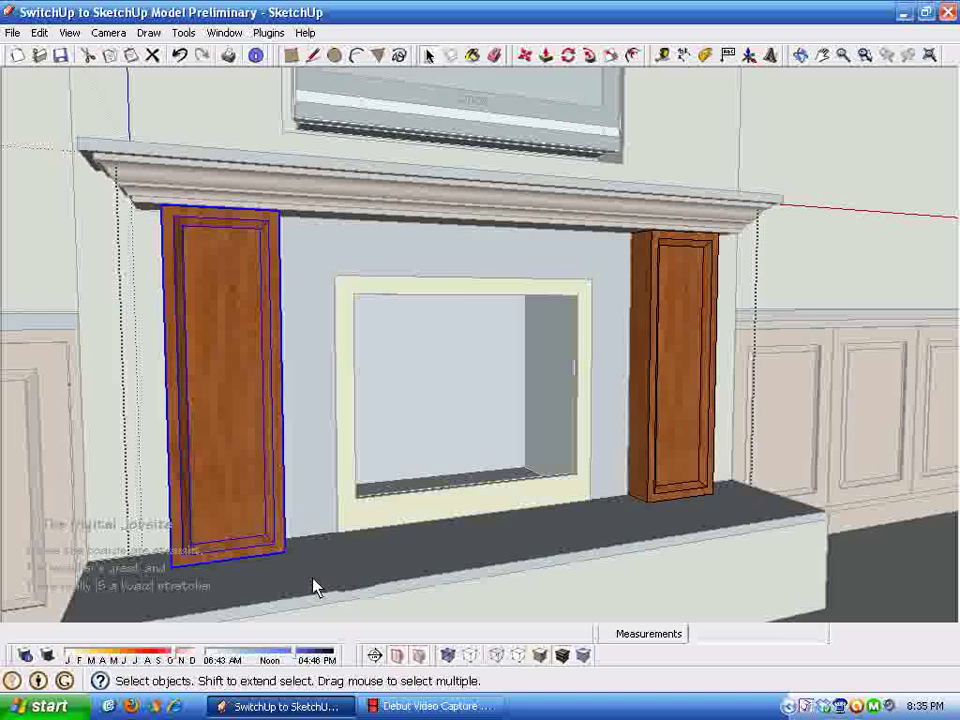
middle_click_drag(349, 527, 228, 388)
double_click(228, 388)
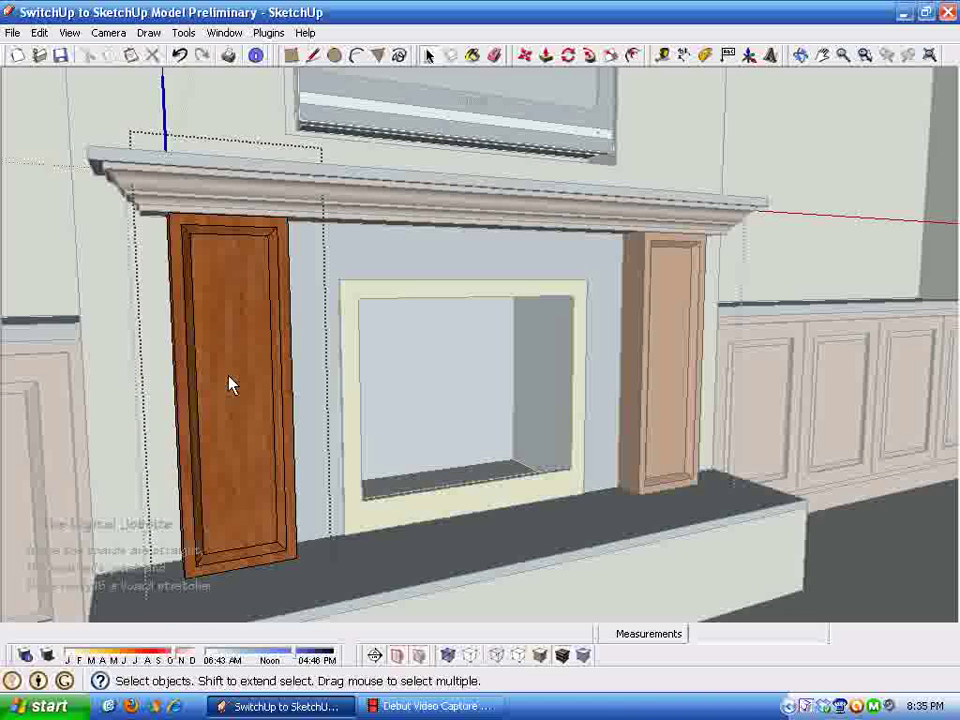
triple_click(229, 315)
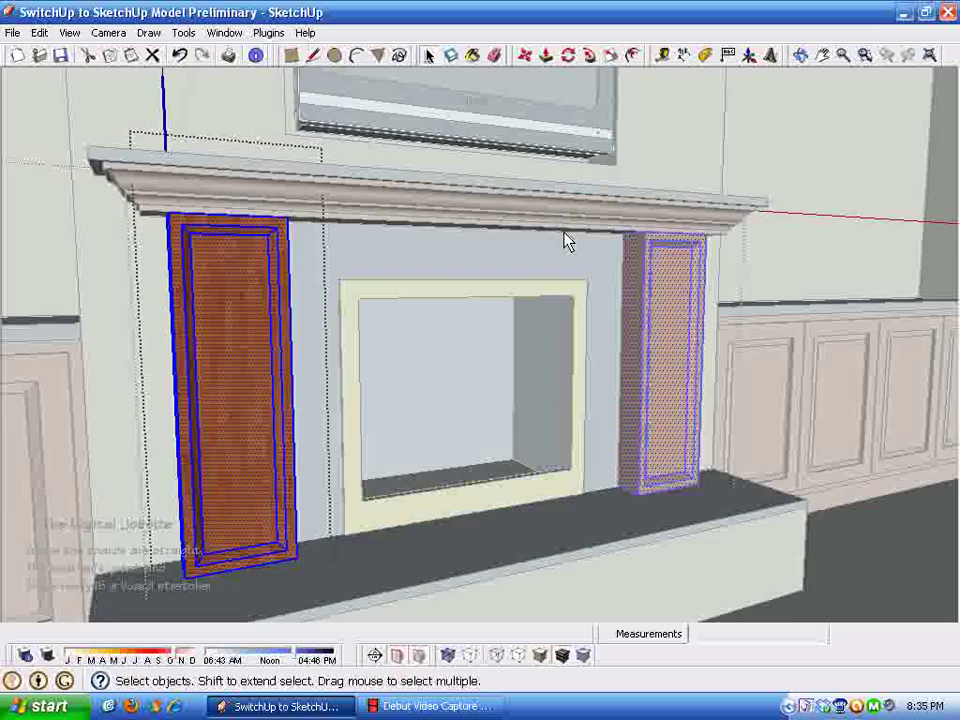
Step: Try scaling the left pilaster's selected geometry outward by a factor of 2.00 along the red axis, and undo the scaling
scroll(258, 575, "up", 5)
scroll(242, 552, "down", 2)
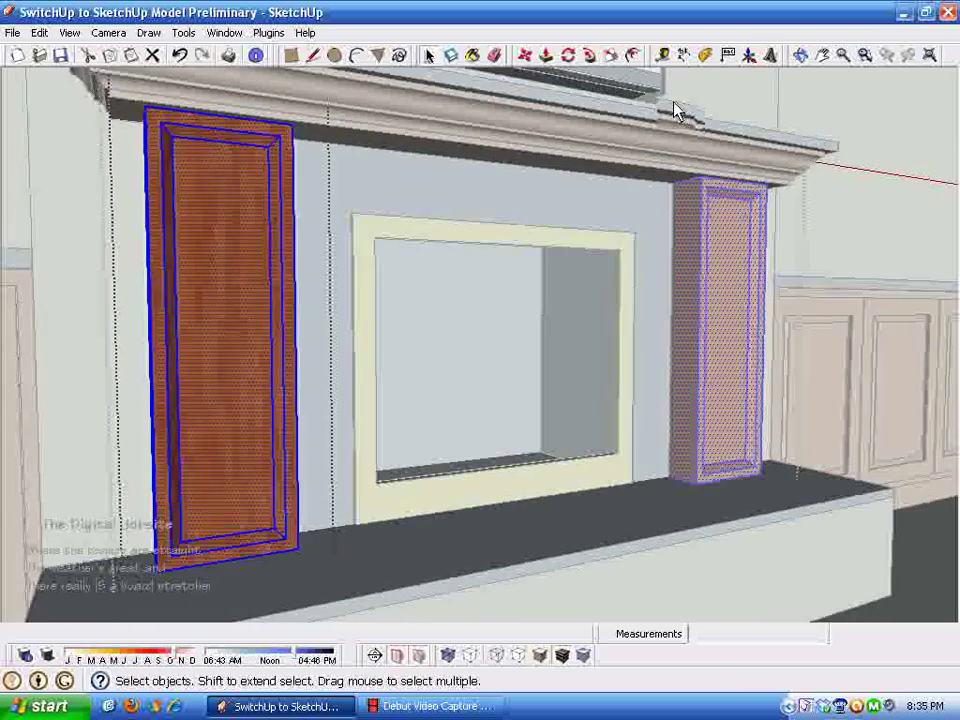
middle_click_drag(673, 110, 668, 118)
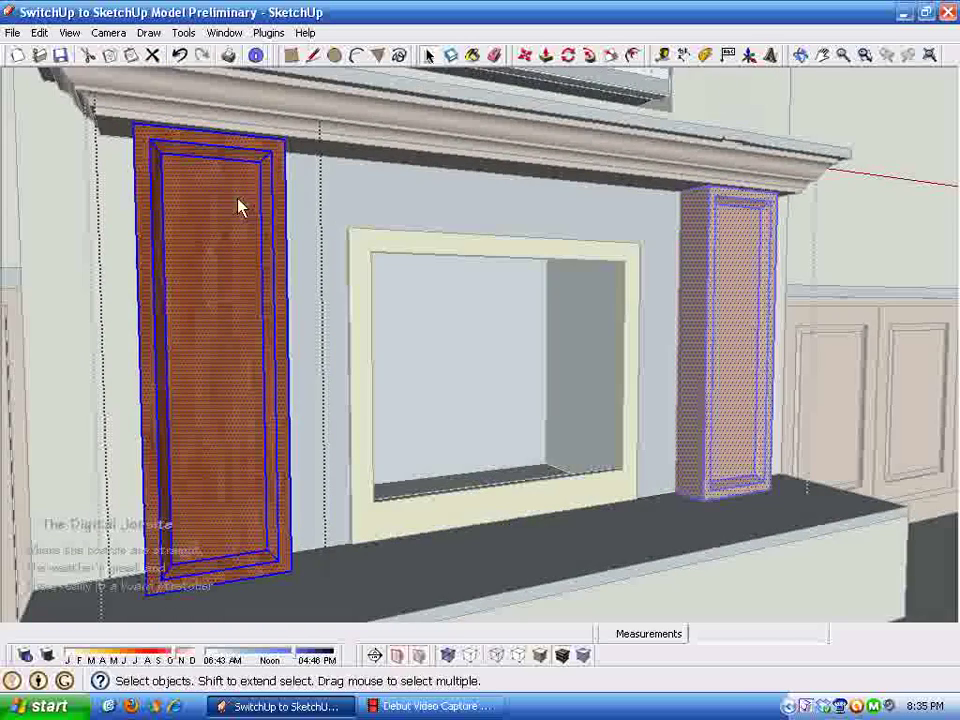
left_click(614, 57)
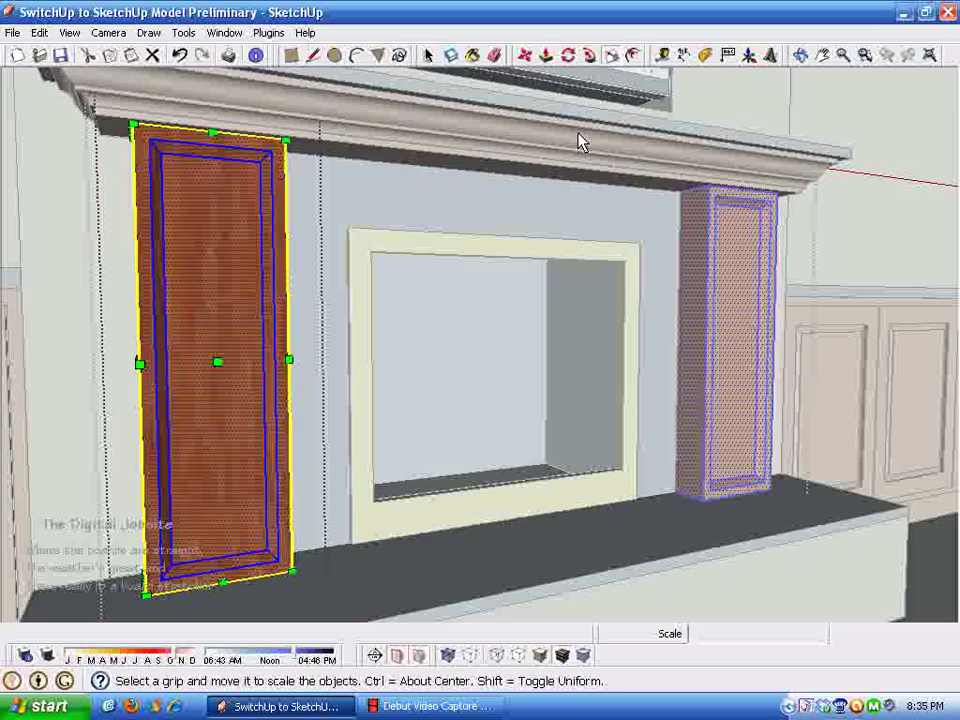
scroll(311, 467, "up", 3)
middle_click_drag(304, 559, 145, 423)
scroll(145, 430, "down", 5)
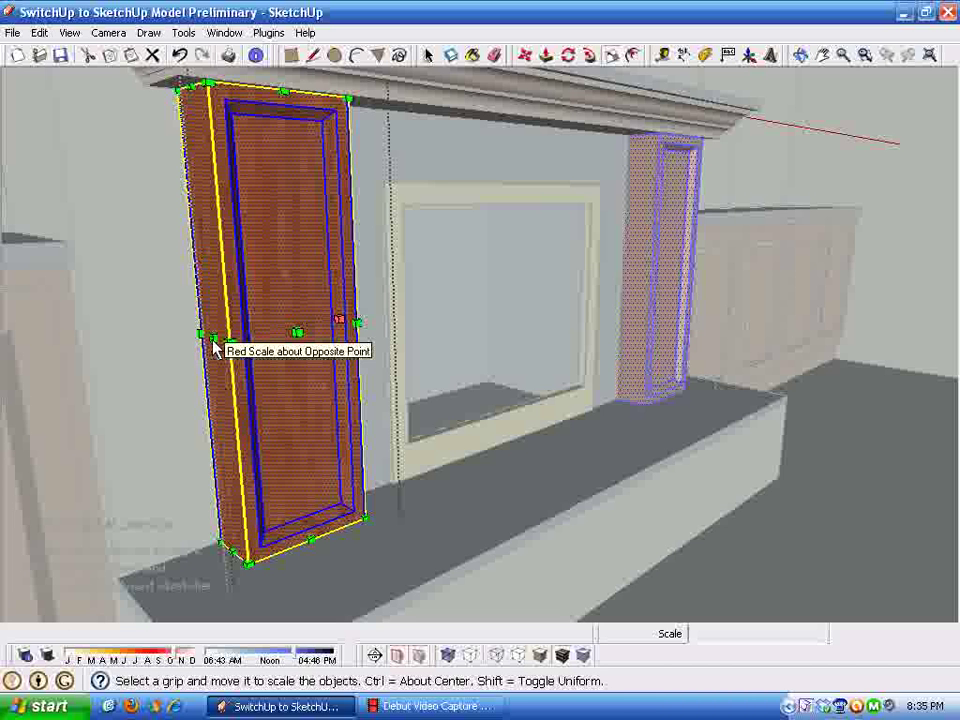
left_click_drag(215, 345, 43, 364)
scroll(311, 386, "down", 4)
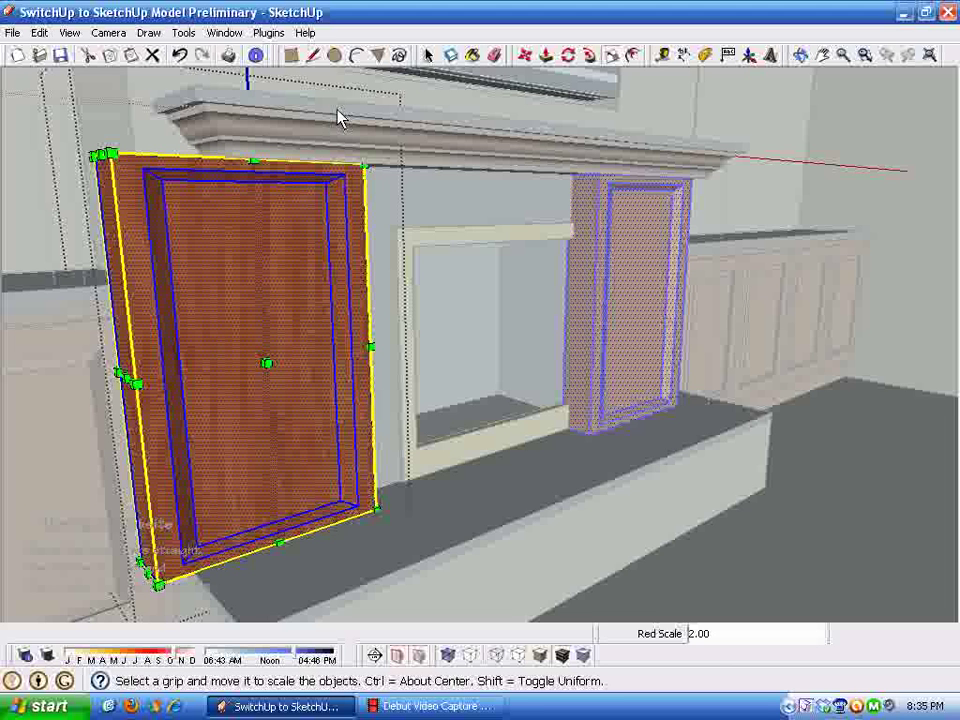
left_click(181, 62)
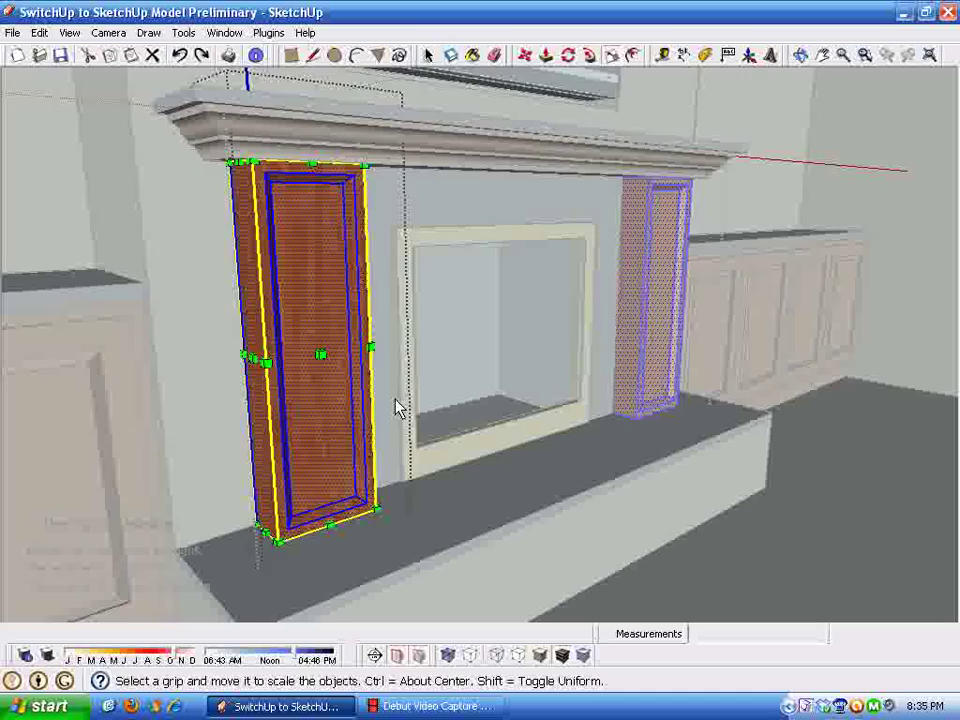
Step: Select the left pilaster's outer side together with its panel bevel and move it inward about 3 17/64" along the red axis
key("space")
middle_click_drag(277, 513, 175, 150)
key("ctrl+t")
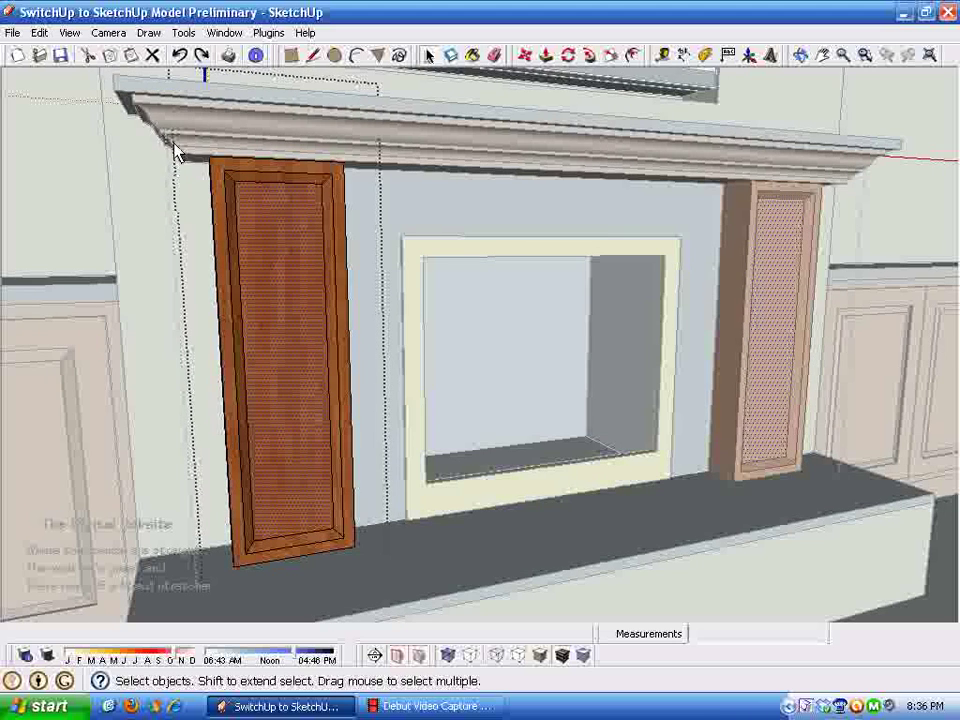
left_click_drag(198, 268, 309, 558)
scroll(309, 558, "down", 2)
left_click(238, 244)
middle_click_drag(238, 244, 201, 184)
left_click_drag(185, 163, 308, 432)
scroll(310, 500, "up", 3)
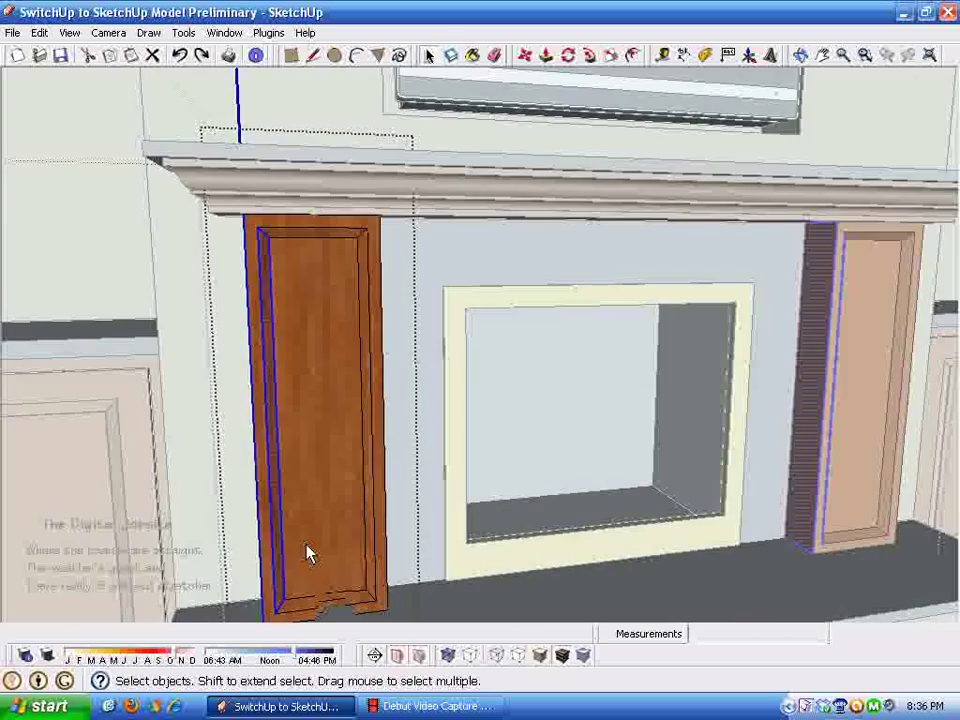
scroll(306, 270, "down", 3)
scroll(285, 268, "up", 1)
scroll(603, 77, "up", 2)
scroll(603, 77, "up", 1)
left_click(525, 56)
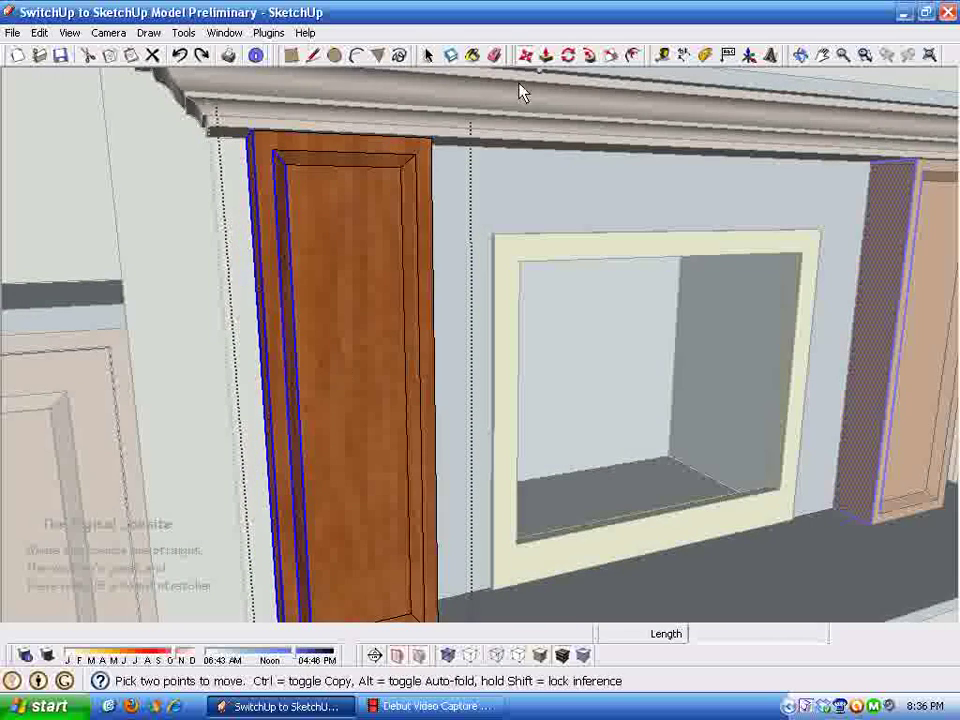
left_click(279, 161)
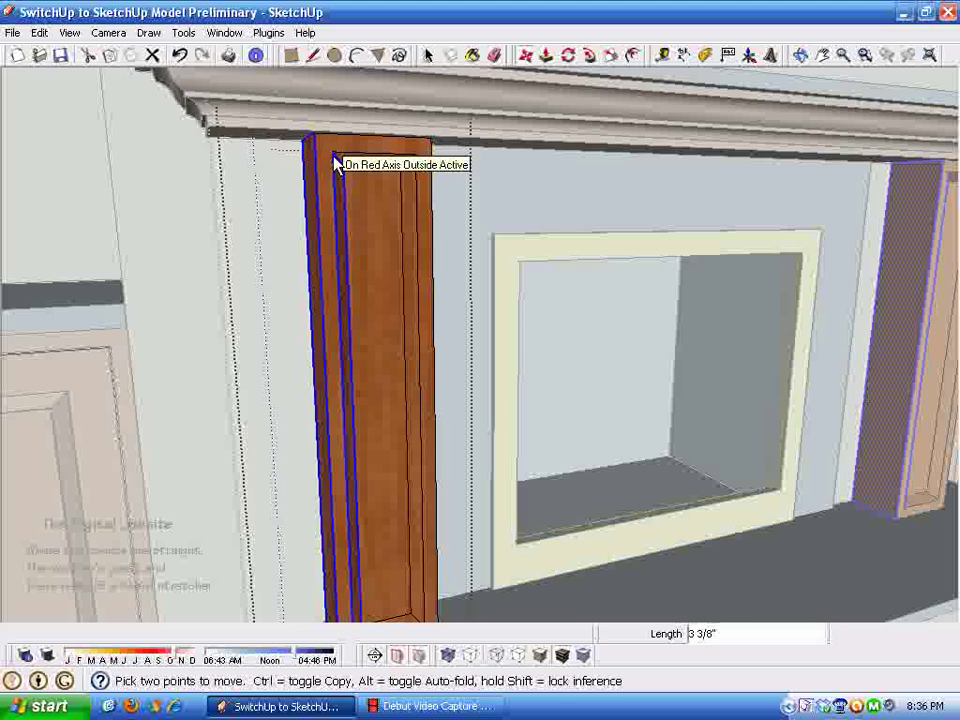
scroll(336, 163, "up", 6)
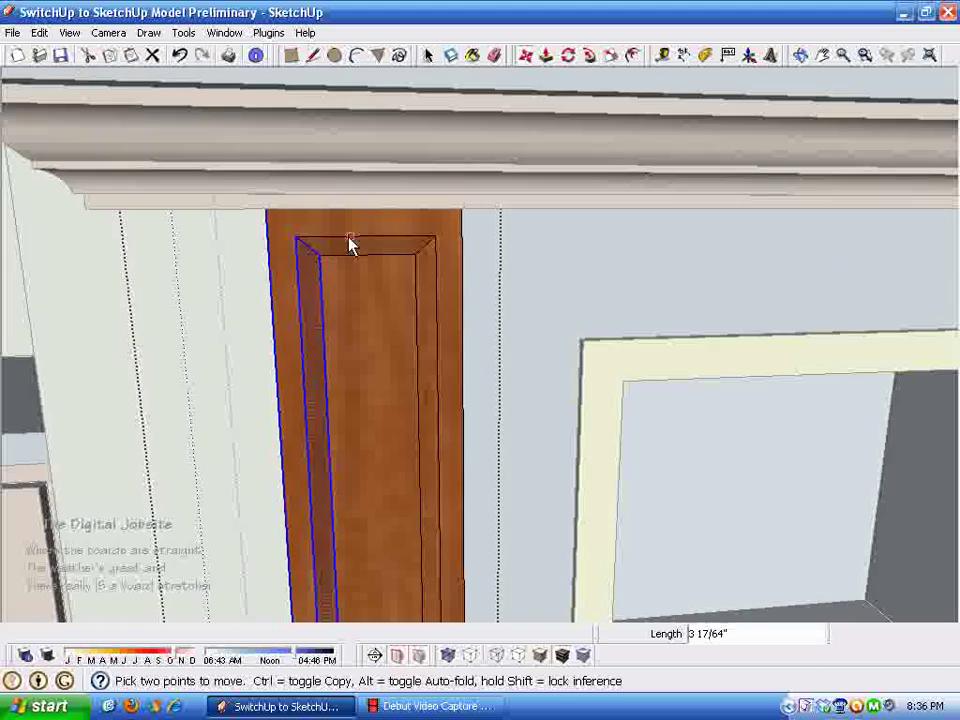
middle_click_drag(349, 237, 339, 394)
middle_click_drag(729, 364, 373, 459)
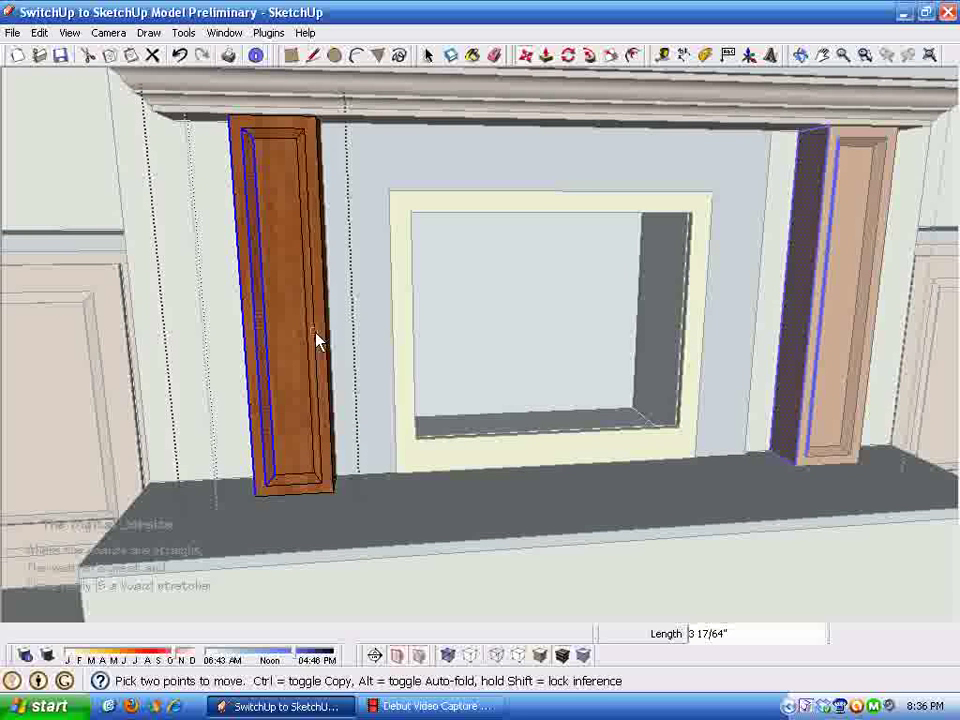
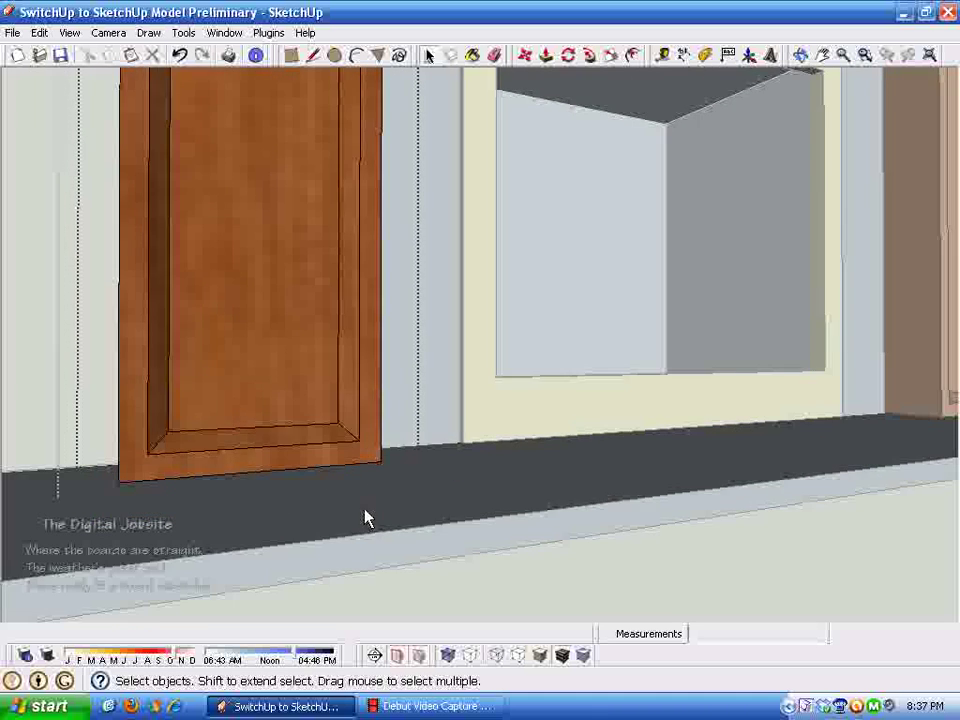
Step: Open the left pilaster component and select the bottom bevel of its inset panel
scroll(350, 510, "up", 2)
scroll(190, 370, "down", 1)
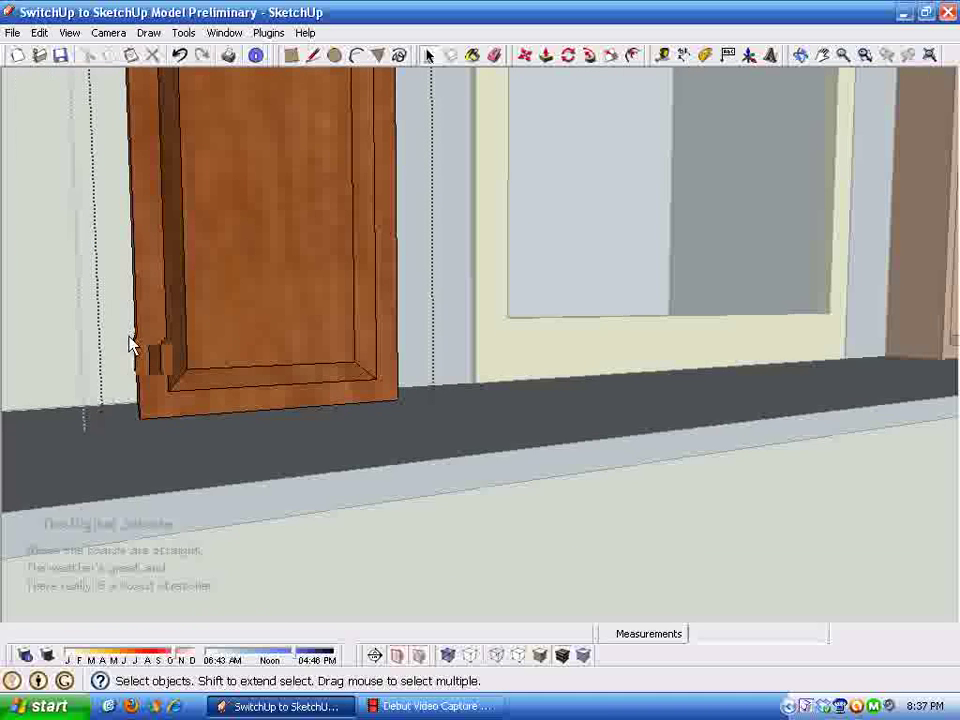
left_click_drag(437, 303, 135, 484)
mouse_move(135, 484)
middle_mouse_down()
mouse_move(365, 160)
mouse_move(407, 268)
mouse_move(347, 268)
mouse_move(403, 279)
mouse_move(278, 220)
mouse_move(343, 516)
mouse_move(266, 484)
mouse_move(373, 636)
mouse_move(204, 461)
mouse_move(144, 422)
middle_mouse_up()
mouse_move(80, 373)
middle_mouse_down()
mouse_move(103, 416)
mouse_move(139, 388)
mouse_move(244, 508)
mouse_move(388, 587)
mouse_move(274, 508)
mouse_move(268, 553)
mouse_move(250, 557)
mouse_move(191, 394)
mouse_move(120, 296)
middle_mouse_up()
left_click_drag(110, 284, 318, 366)
scroll(318, 366, "down", 2)
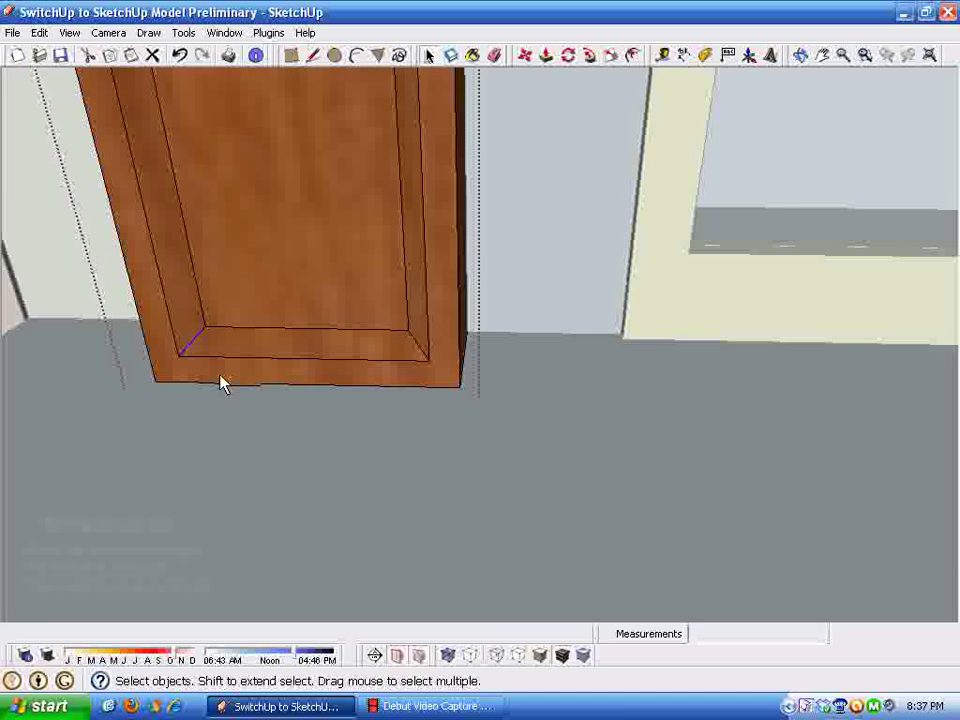
left_click_drag(168, 305, 454, 422)
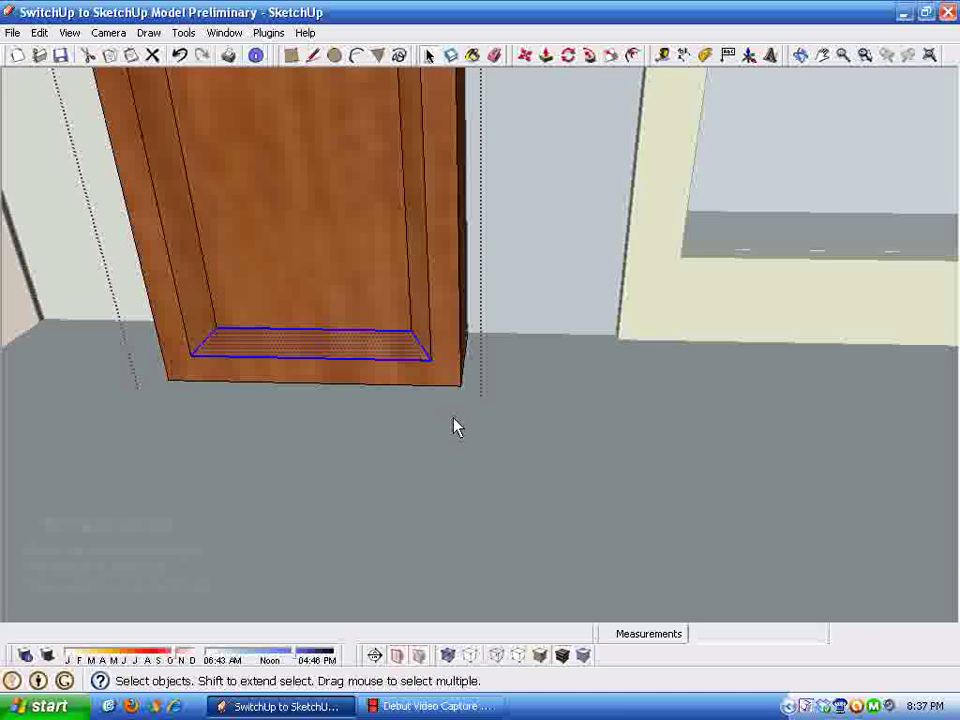
middle_click_drag(392, 446, 144, 315)
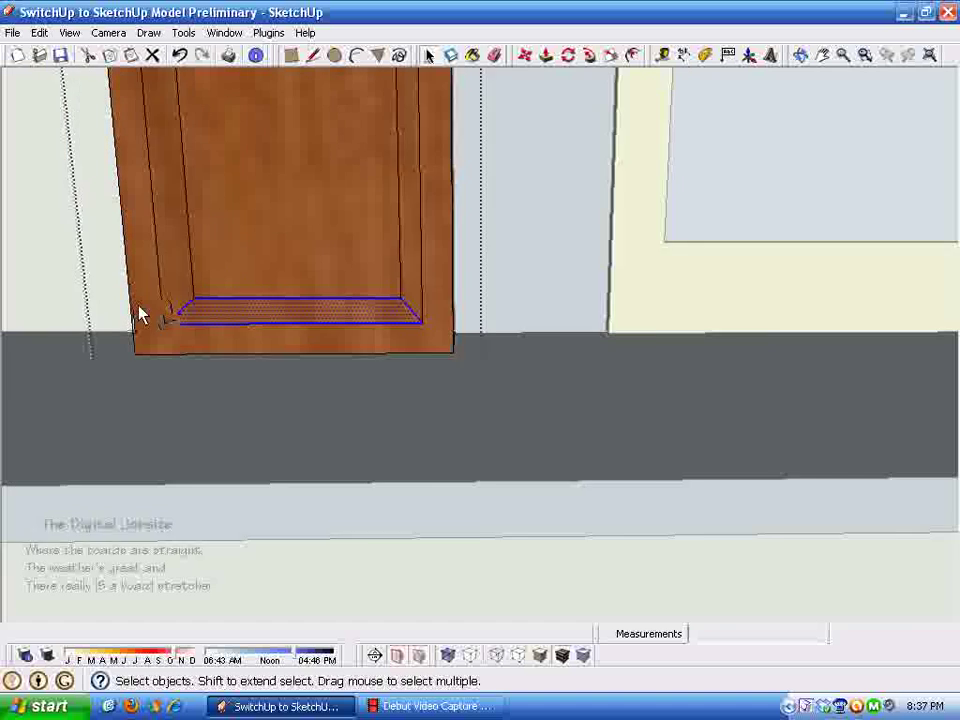
Step: Try moving the left pilaster's bottom edges together with the panel's bottom bevel upward, and undo the move
left_click_drag(84, 285, 483, 448)
middle_click_drag(483, 448, 542, 71)
left_click(526, 56)
left_click(415, 388)
middle_click_drag(415, 388, 250, 332)
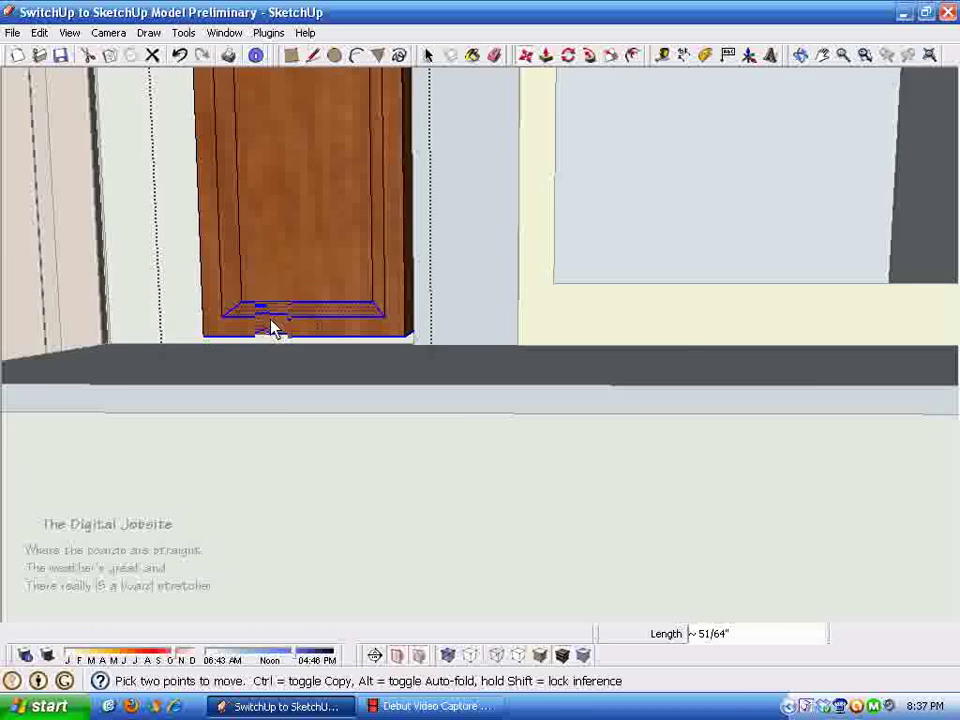
left_click(230, 305)
left_click(180, 57)
Step: Select only the bottom bevel of the left pilaster's inset panel and move it straight up 6 inches
scroll(407, 542, "up", 4)
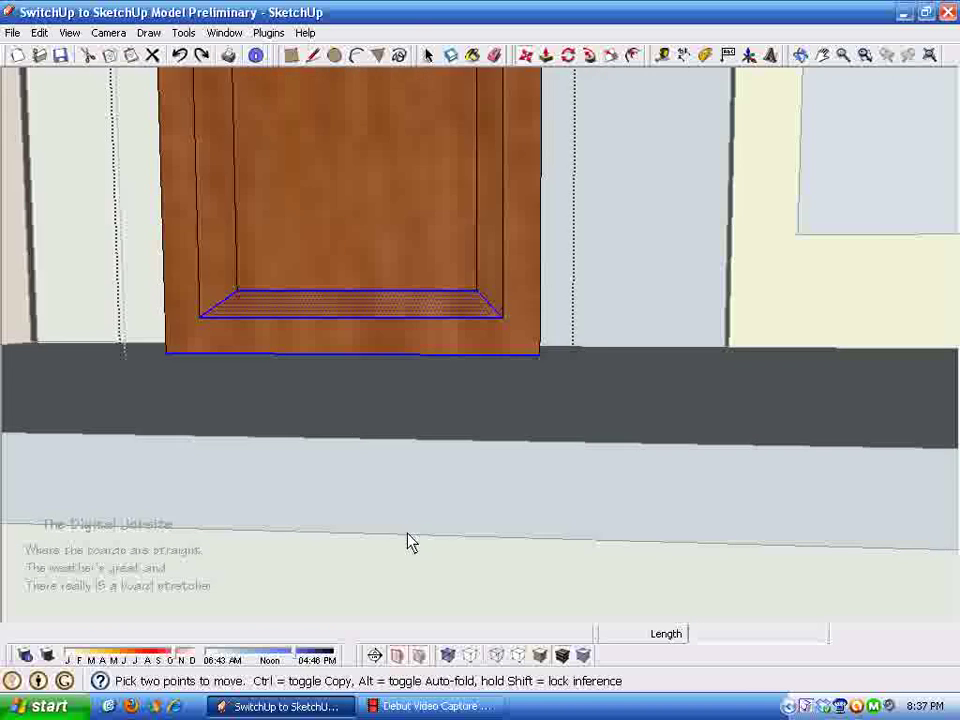
key("space")
middle_click_drag(283, 460, 157, 256)
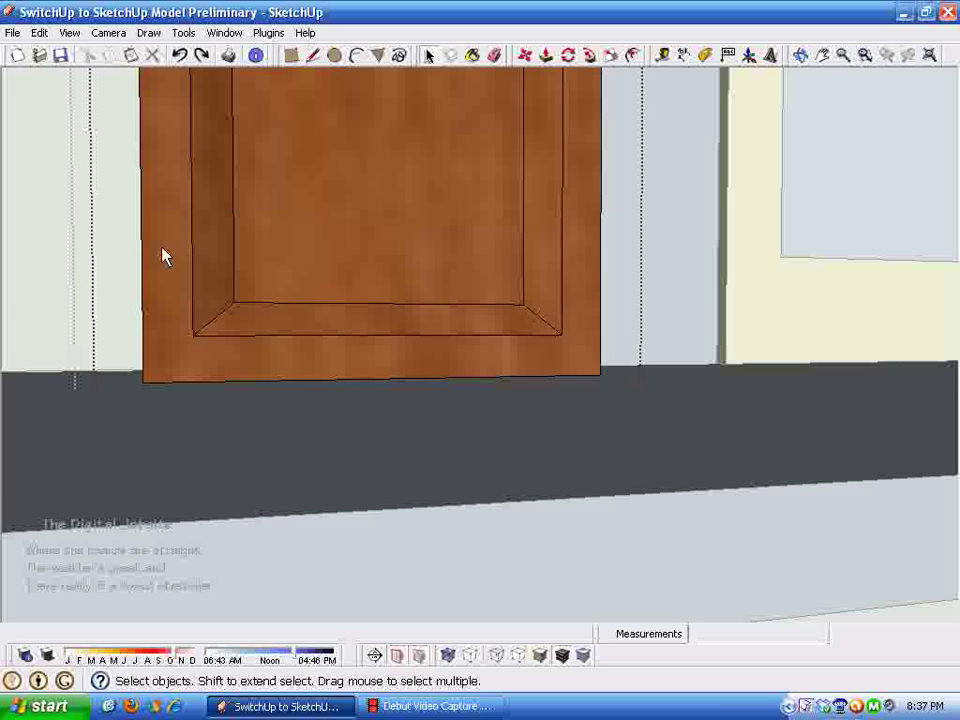
left_click_drag(161, 251, 583, 358)
middle_click_drag(596, 420, 553, 184)
left_click(524, 55)
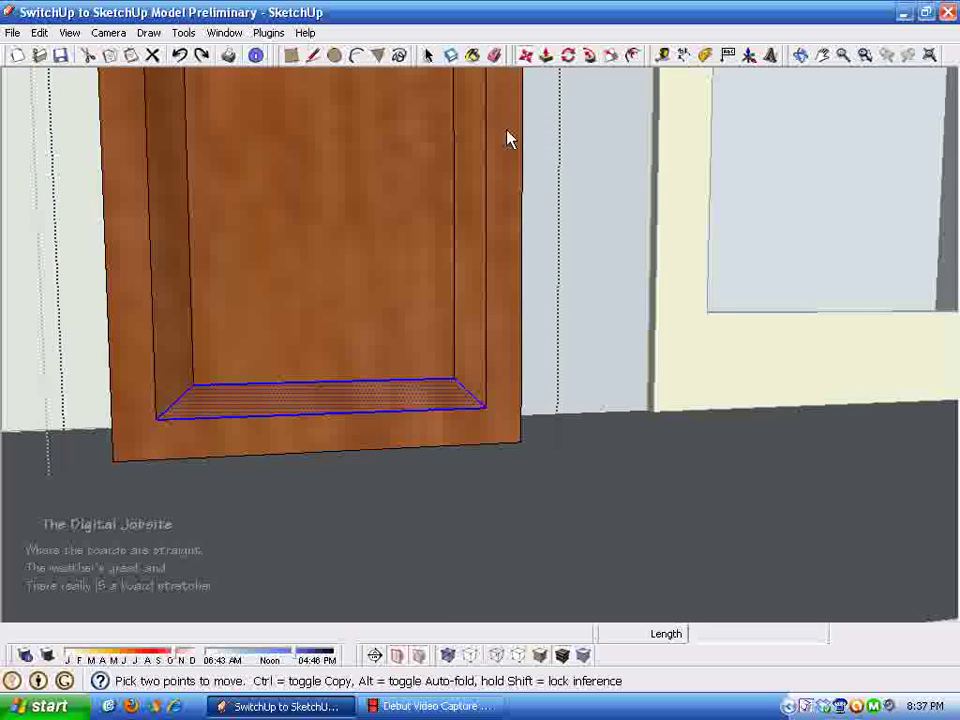
middle_click_drag(139, 450, 193, 422)
left_click(190, 428)
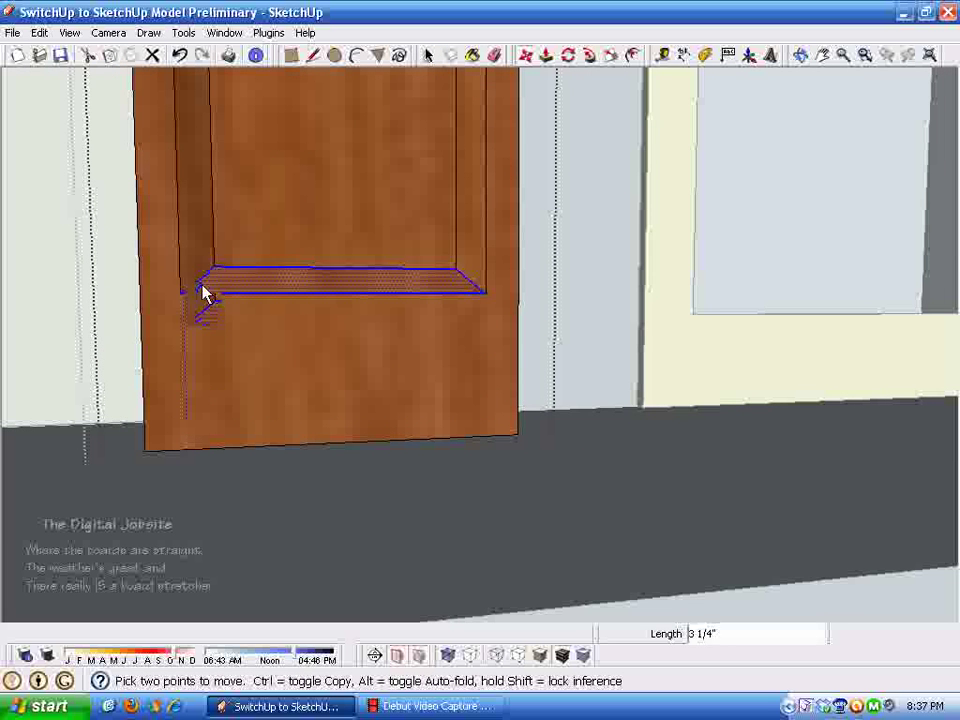
type("6")
key("Return")
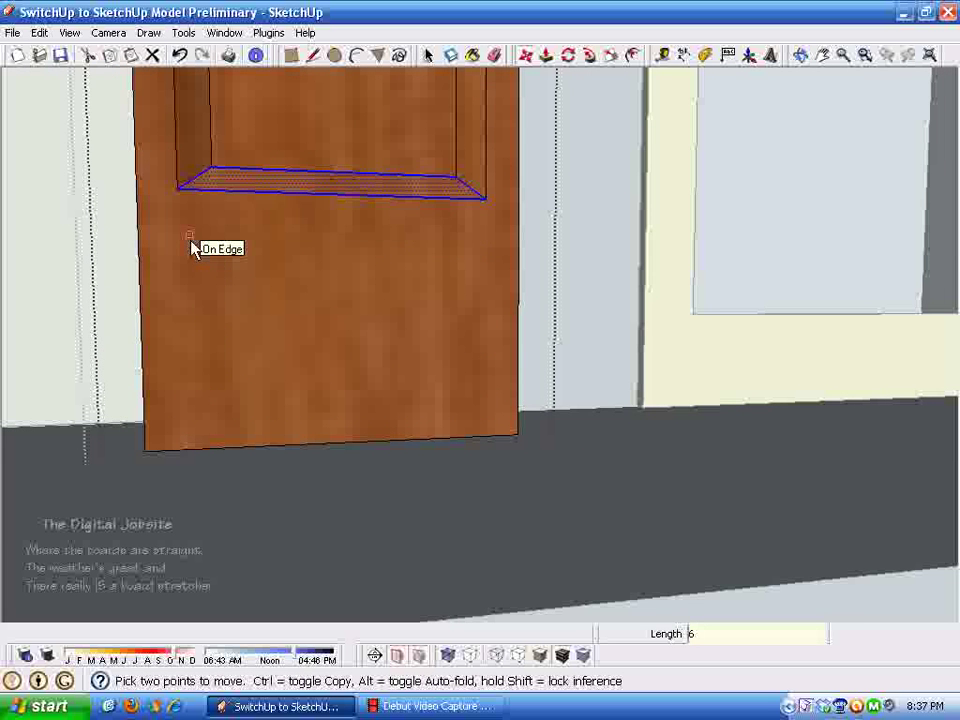
middle_click_drag(191, 242, 315, 275)
scroll(315, 275, "down", 2)
key("space")
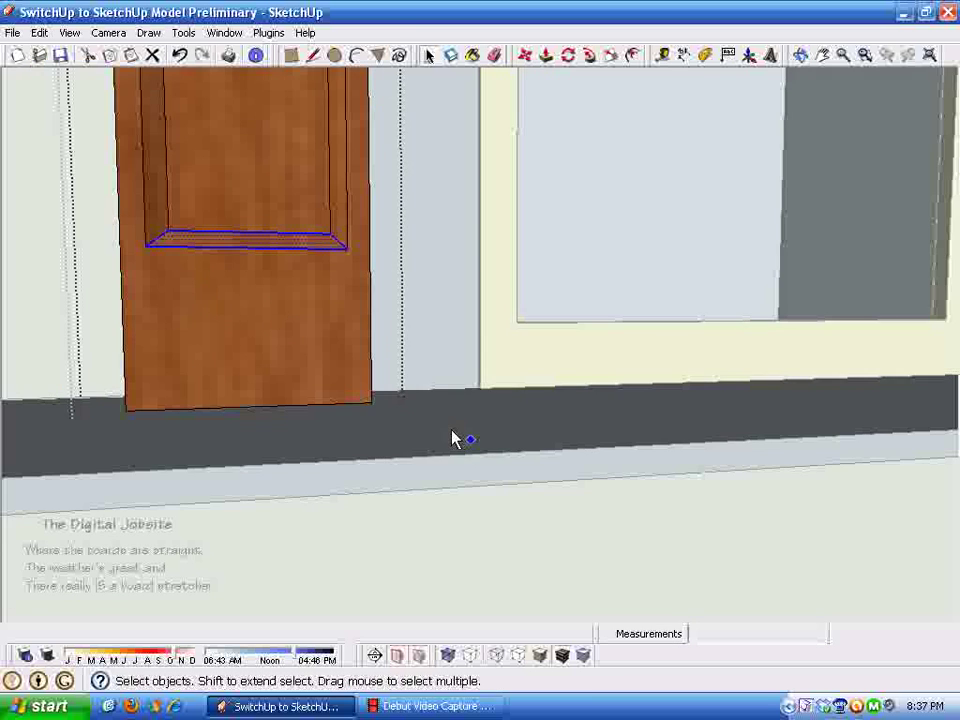
Step: Compare both pilasters with and without the raised bottom bevel by undoing and redoing the move
scroll(435, 407, "down", 5)
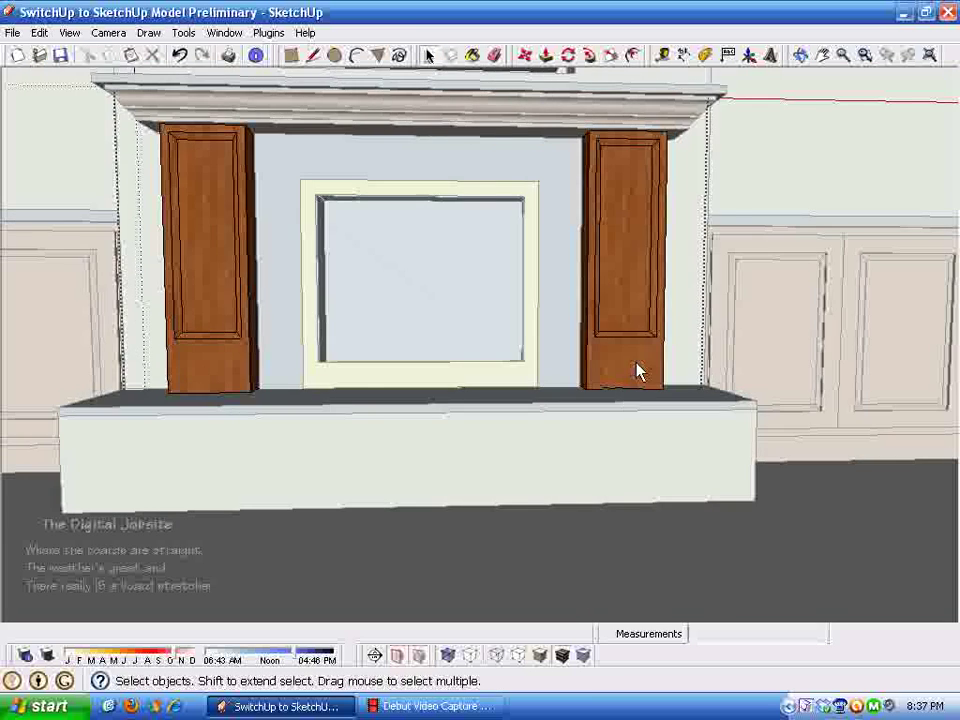
middle_click_drag(636, 371, 260, 465)
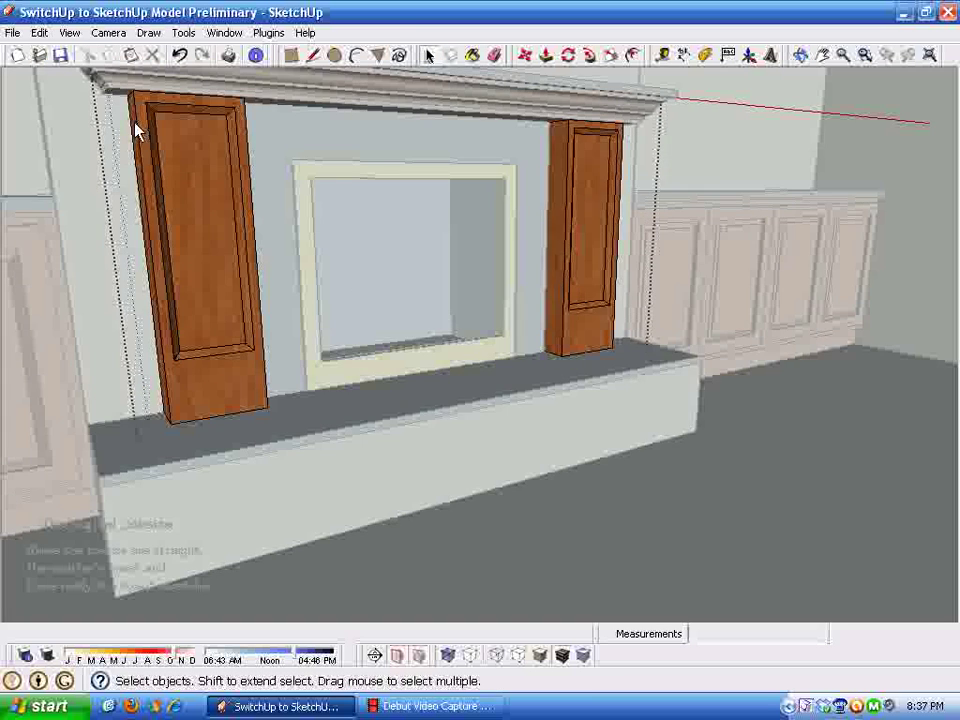
left_click(180, 56)
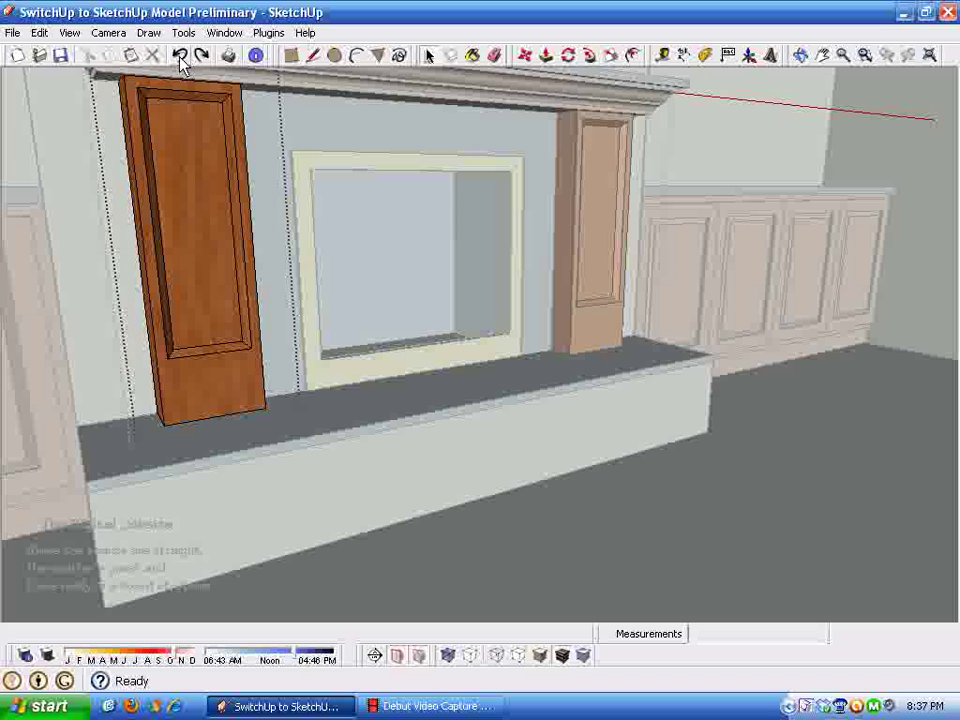
left_click(180, 56)
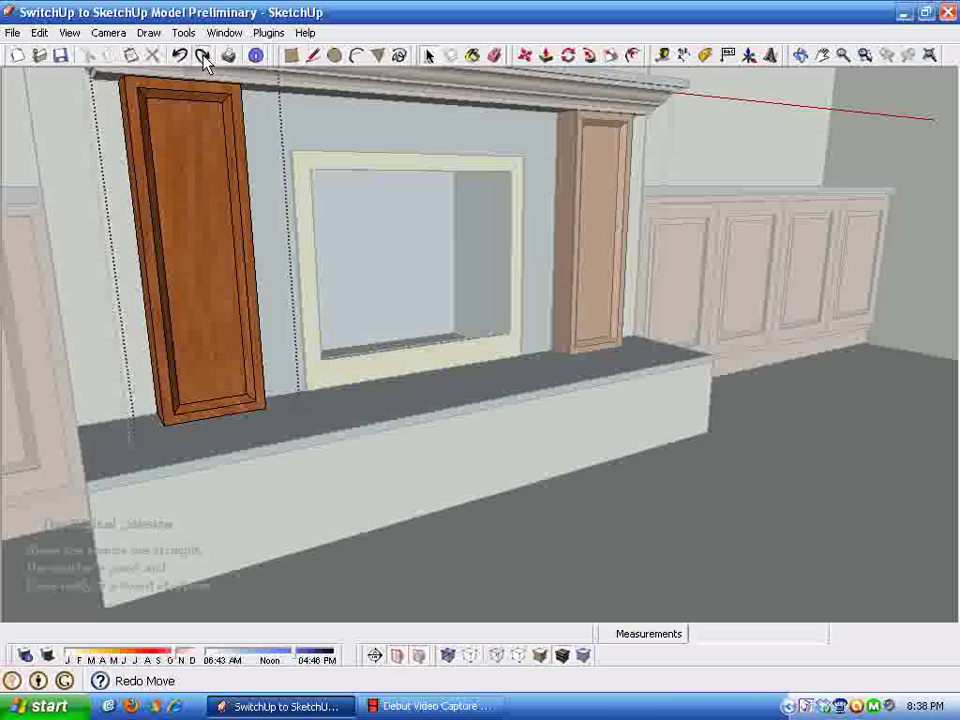
left_click(202, 56)
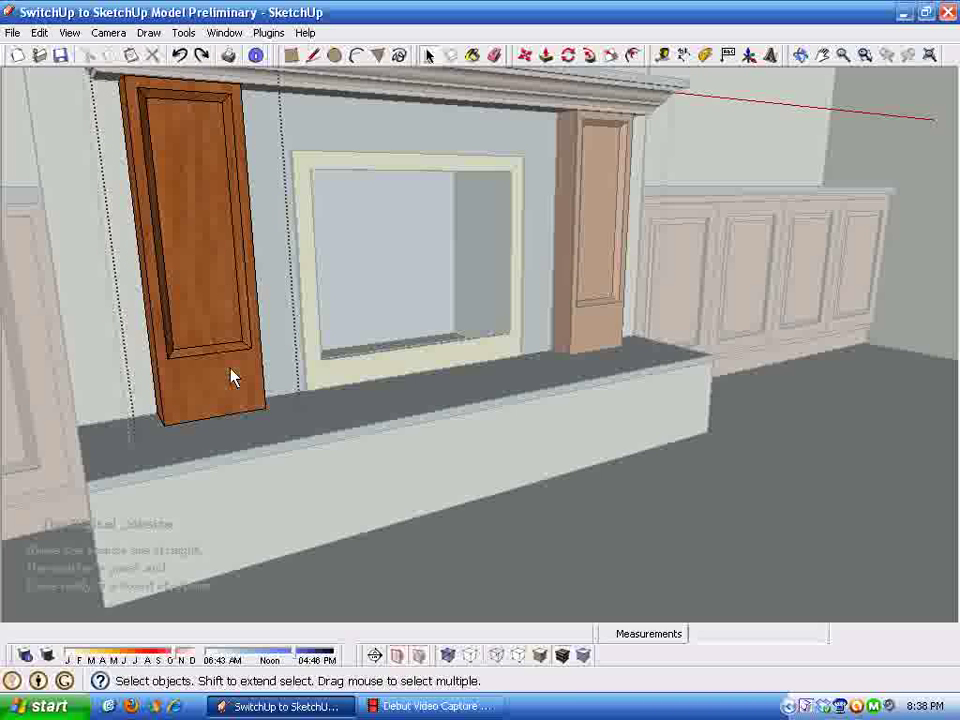
Step: Select the top bevel of the left pilaster's inset panel and move it straight down 2 inches
scroll(184, 350, "up", 6)
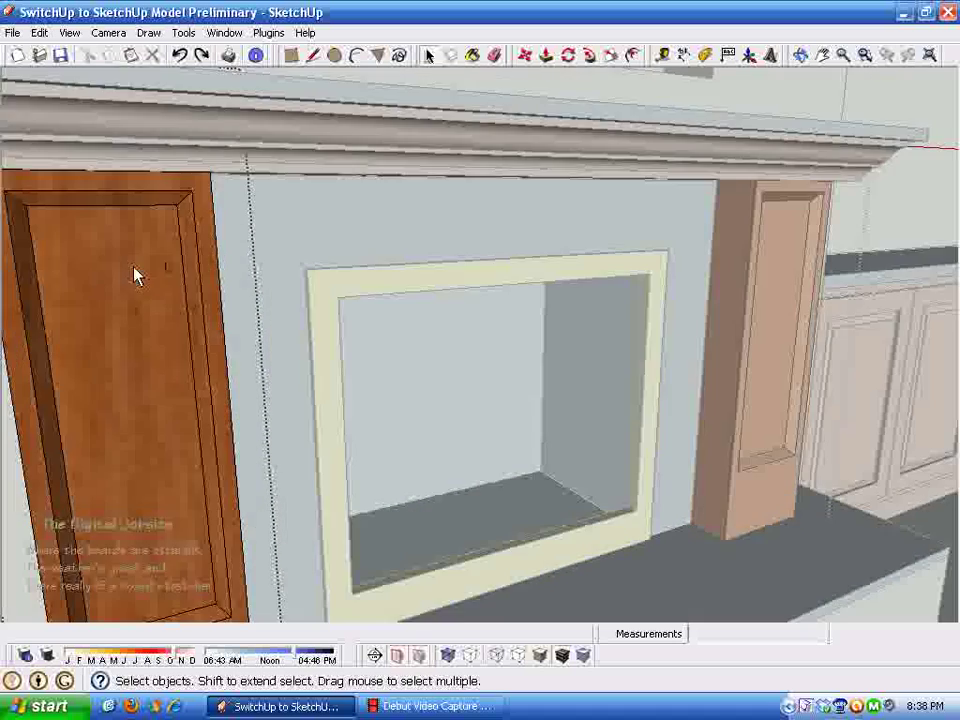
mouse_move(134, 268)
middle_mouse_down()
mouse_move(169, 275)
mouse_move(195, 250)
mouse_move(68, 203)
middle_mouse_up()
scroll(140, 228, "up", 3)
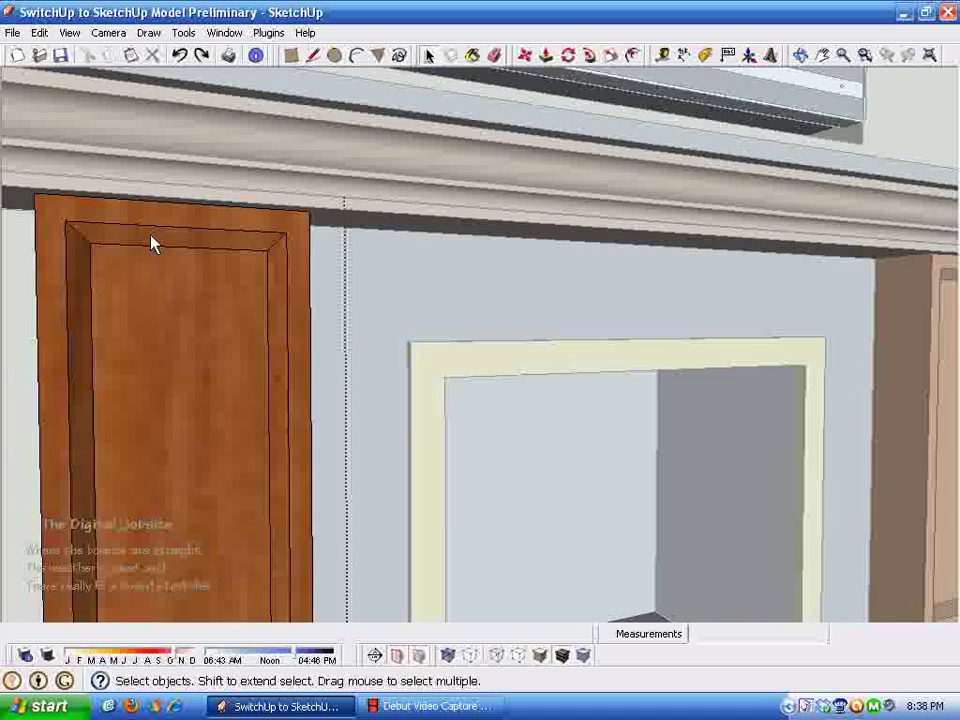
left_click(168, 248)
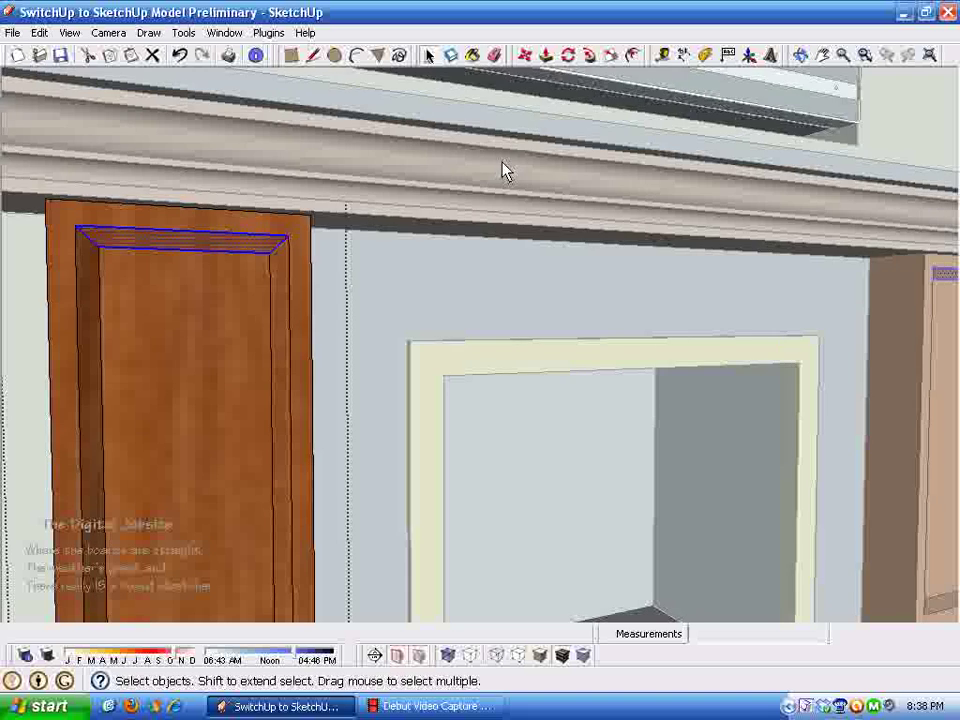
left_click(524, 58)
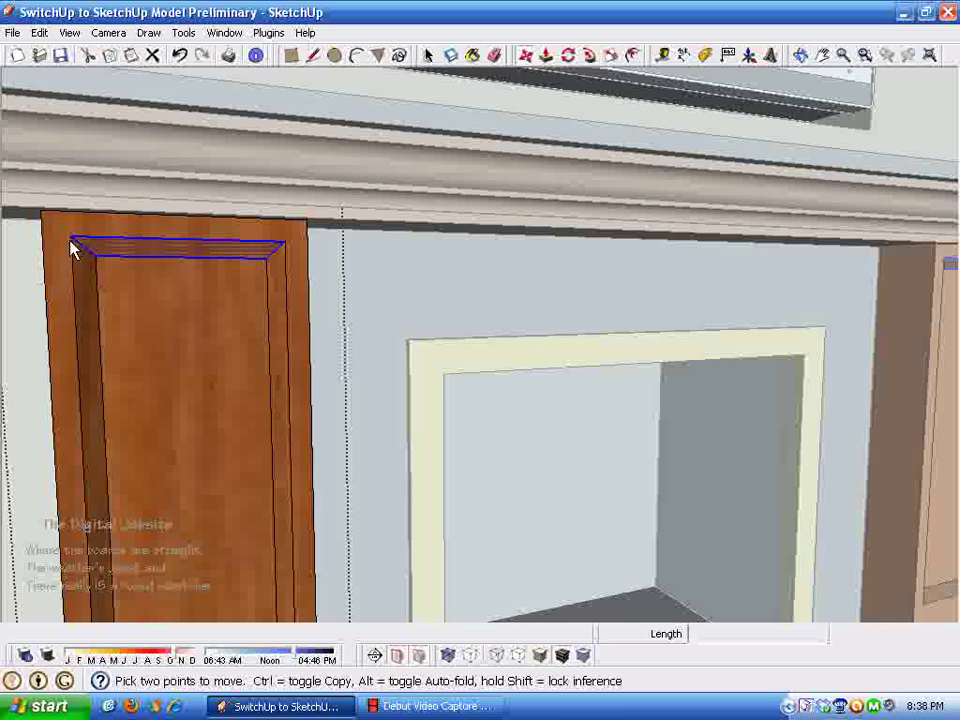
left_click(72, 250)
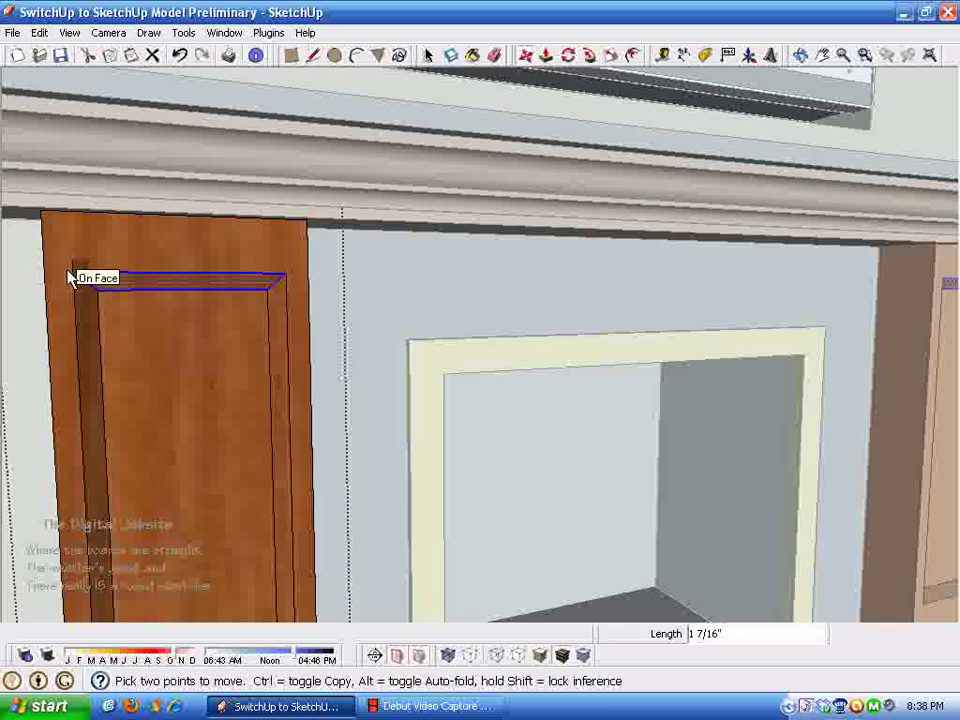
type("2")
key("Return")
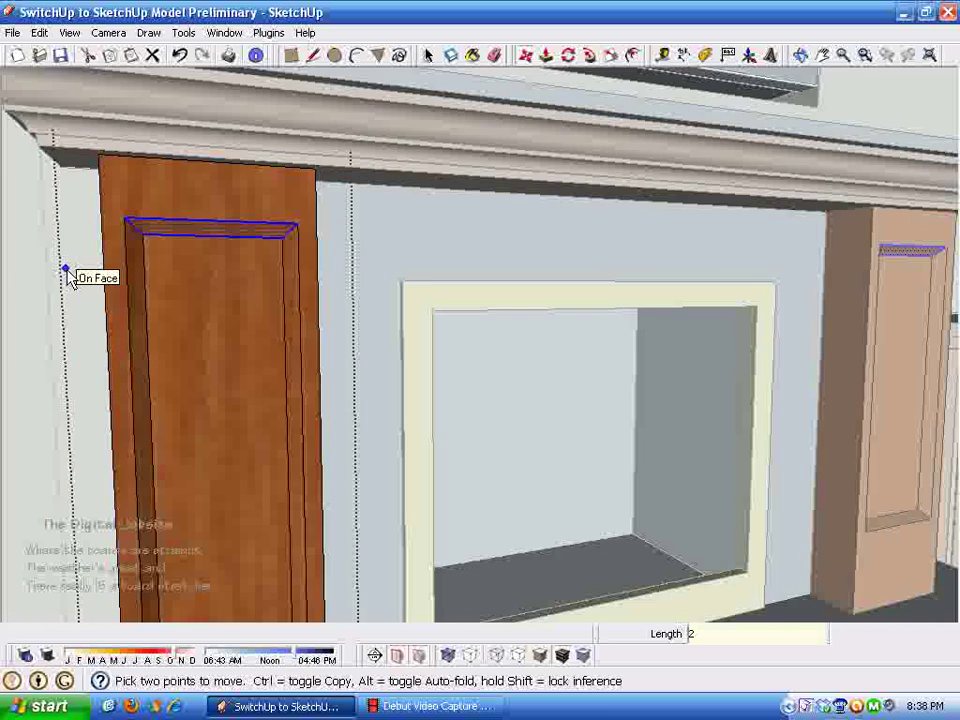
Step: Clear the bevel selection and inspect both mantel pilasters with their reshaped inset panels
key("space")
scroll(188, 459, "down", 2)
left_click(86, 384)
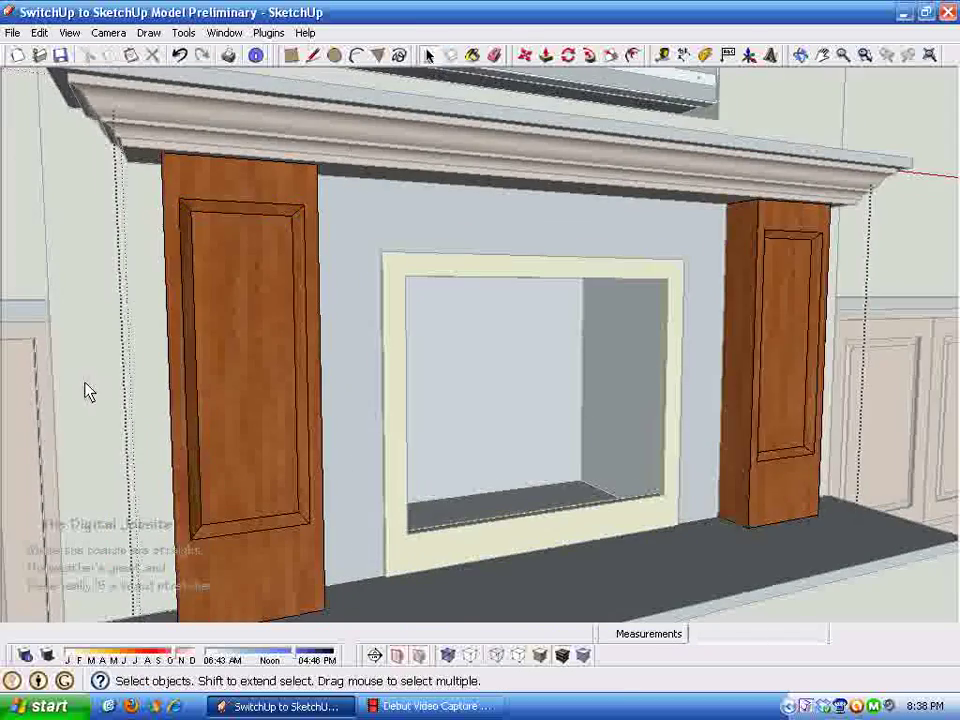
middle_click_drag(238, 490, 370, 437)
middle_click_drag(467, 492, 278, 255)
Step: Try raising the mantel shelf and crown together with the rest of the selected room geometry, and undo the move
left_click(278, 255)
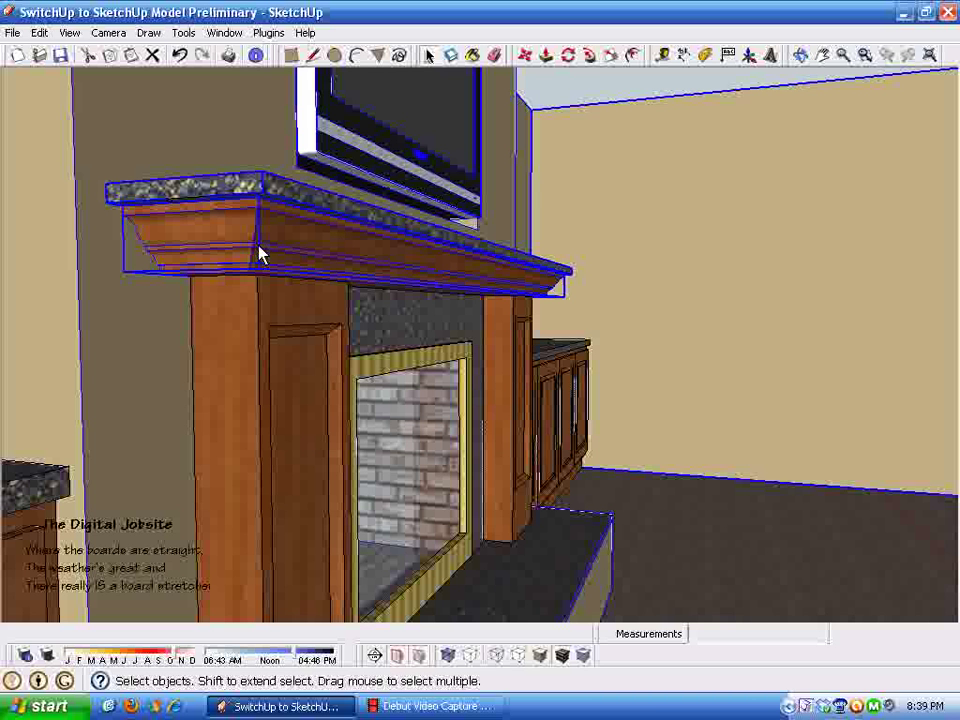
middle_click_drag(376, 252, 508, 92)
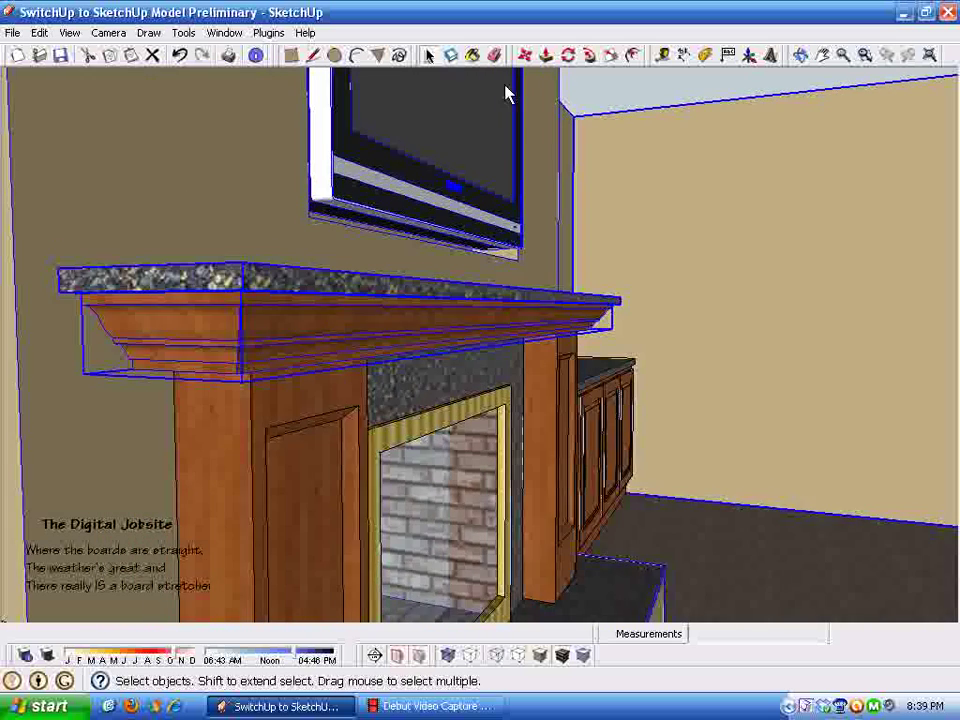
left_click(525, 55)
middle_click_drag(264, 424, 137, 362)
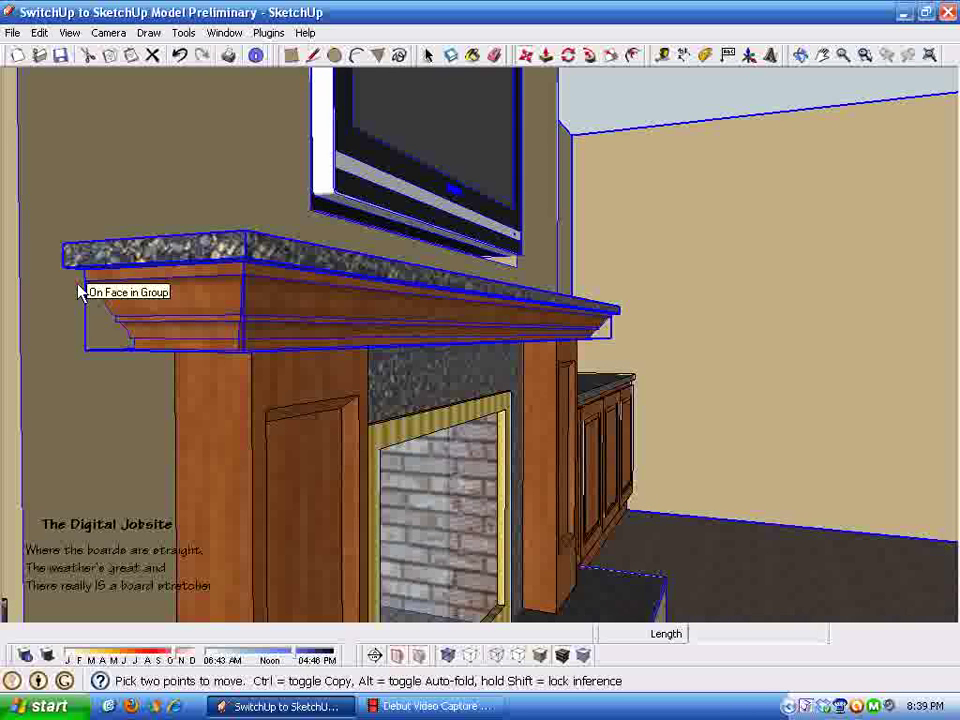
left_click(59, 250)
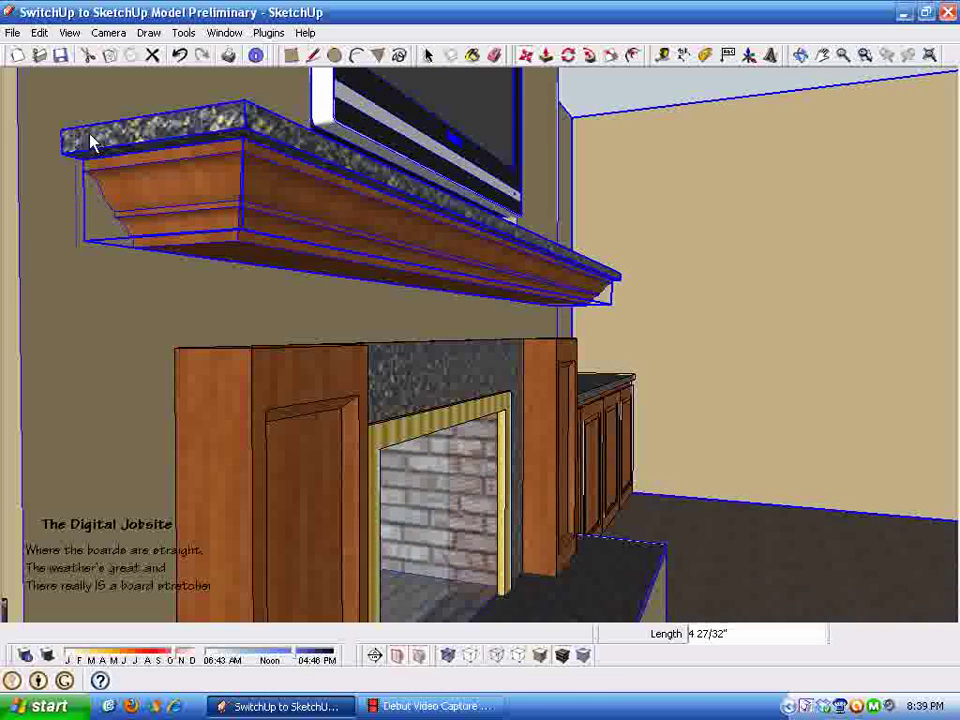
left_click(180, 57)
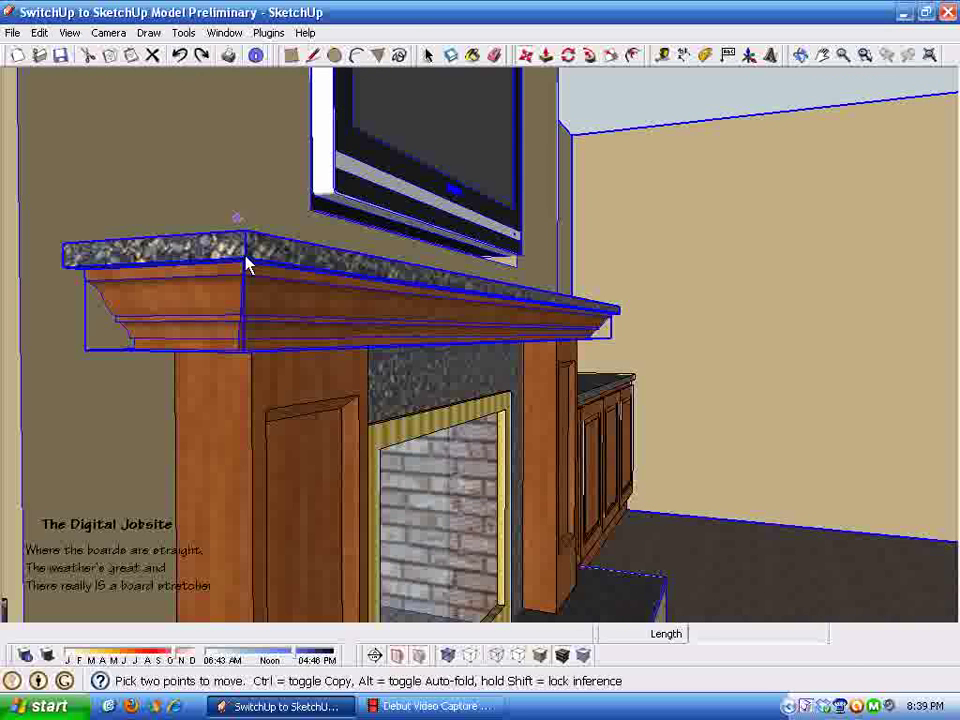
Step: Select only the mantel's crown moulding and granite shelf for moving
key("space")
left_click(176, 309)
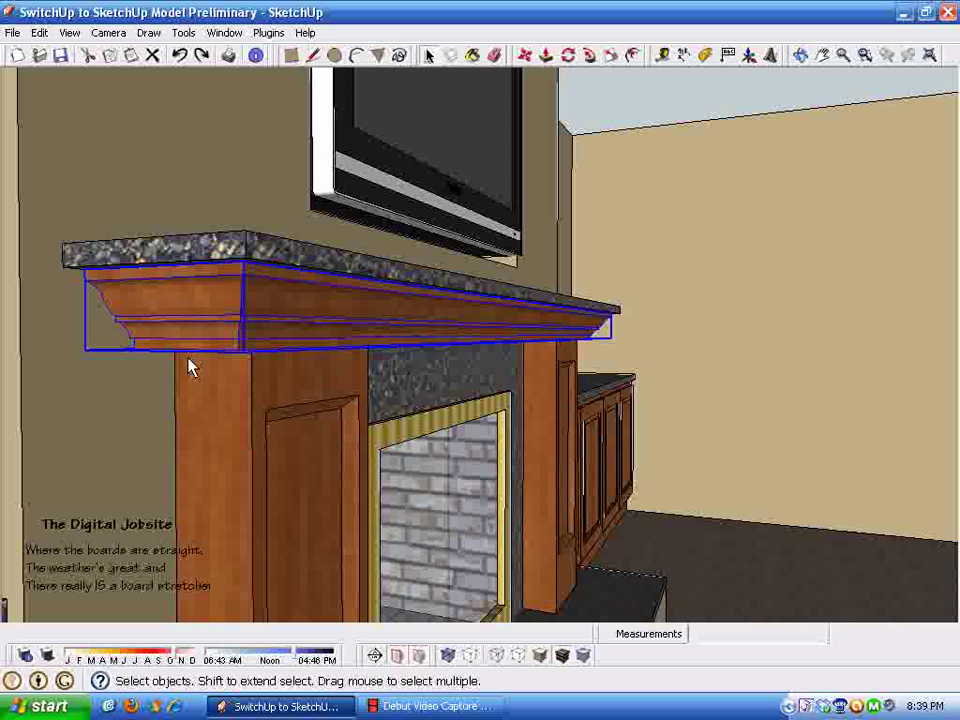
left_click(206, 252, "shift")
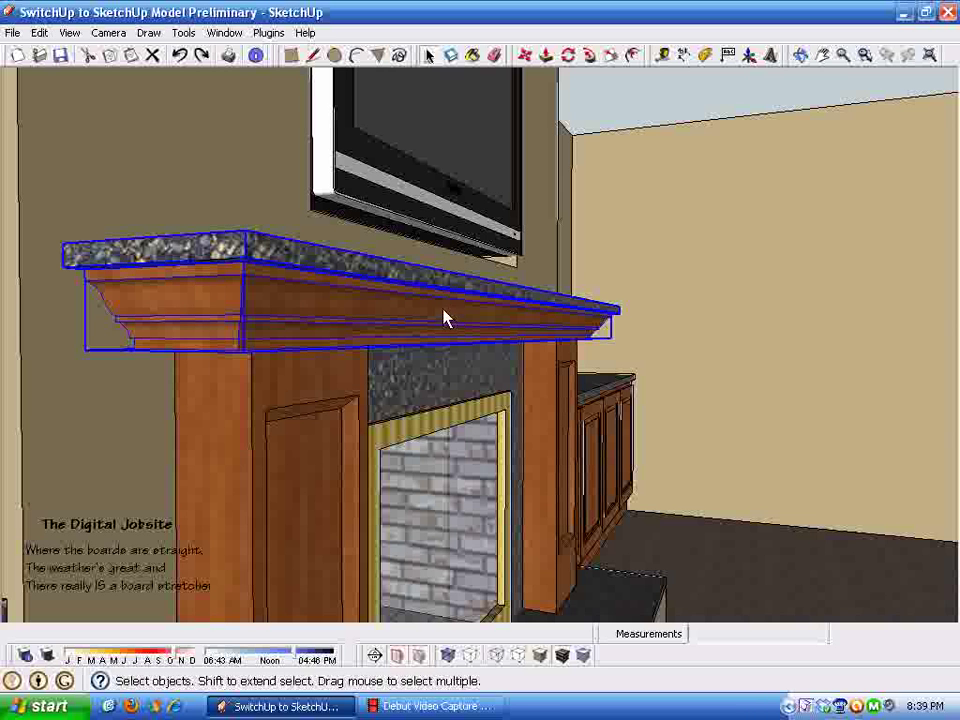
left_click(546, 55)
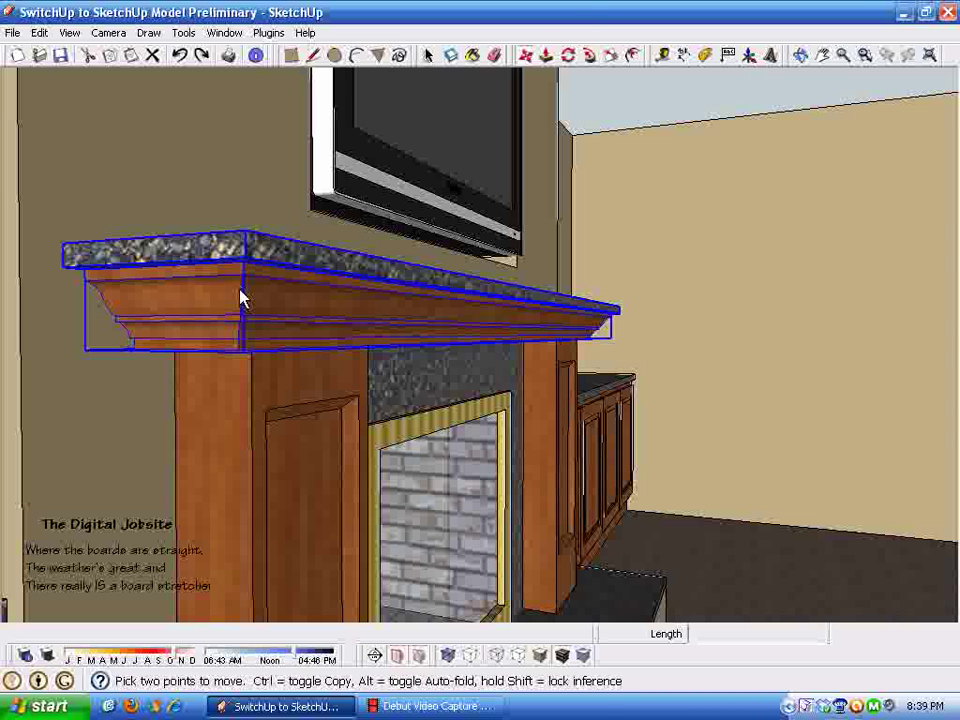
Step: Try moving the selected crown moulding and granite shelf, and undo the move
left_click(63, 268)
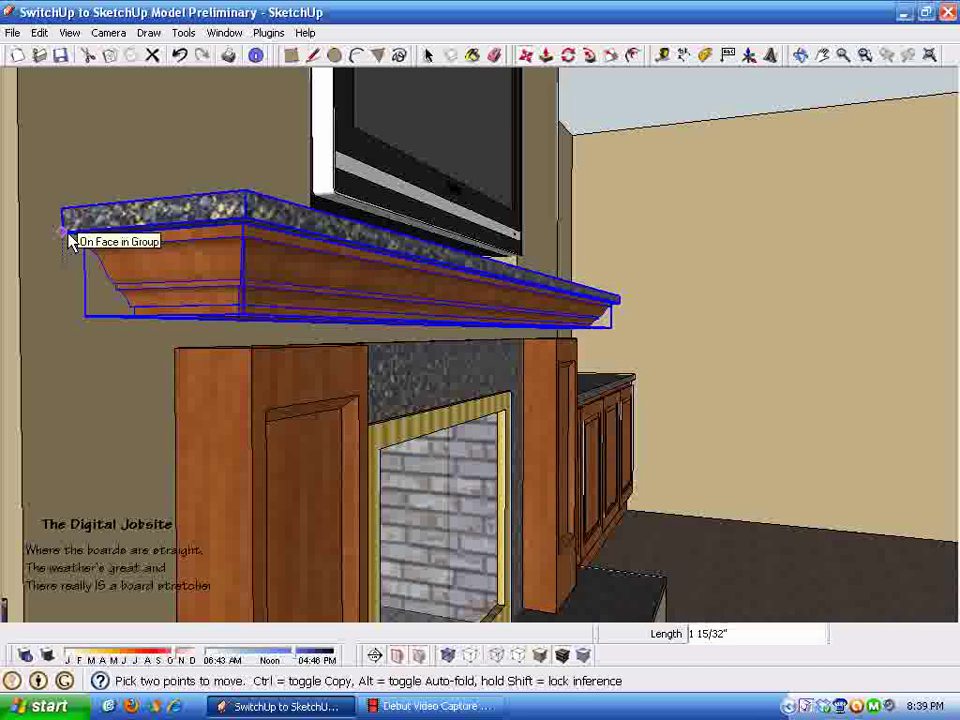
left_click(57, 269)
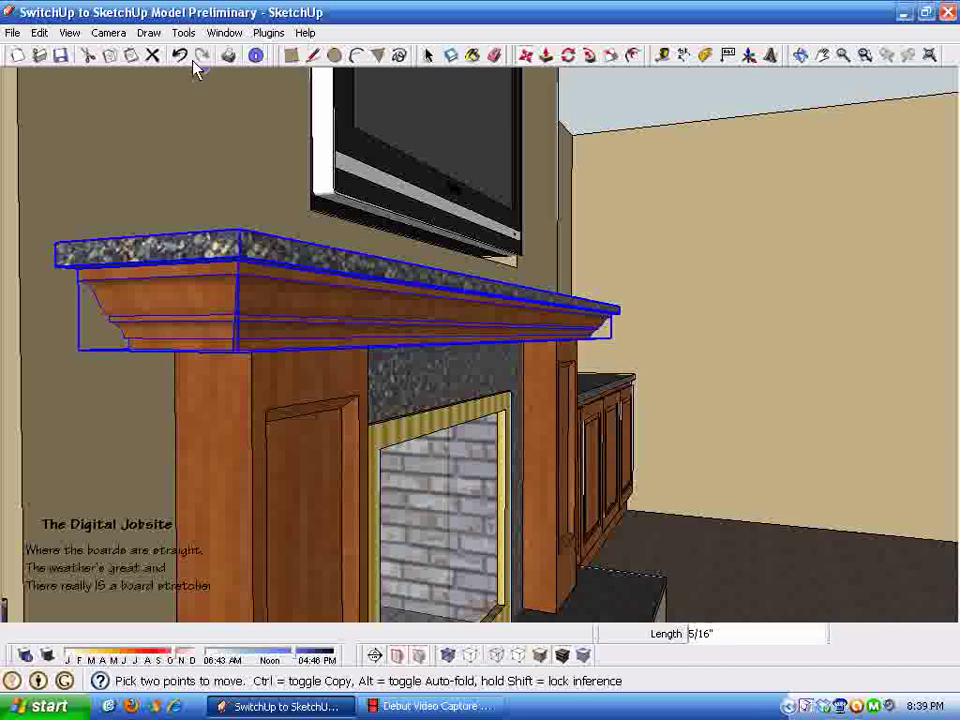
left_click(179, 56)
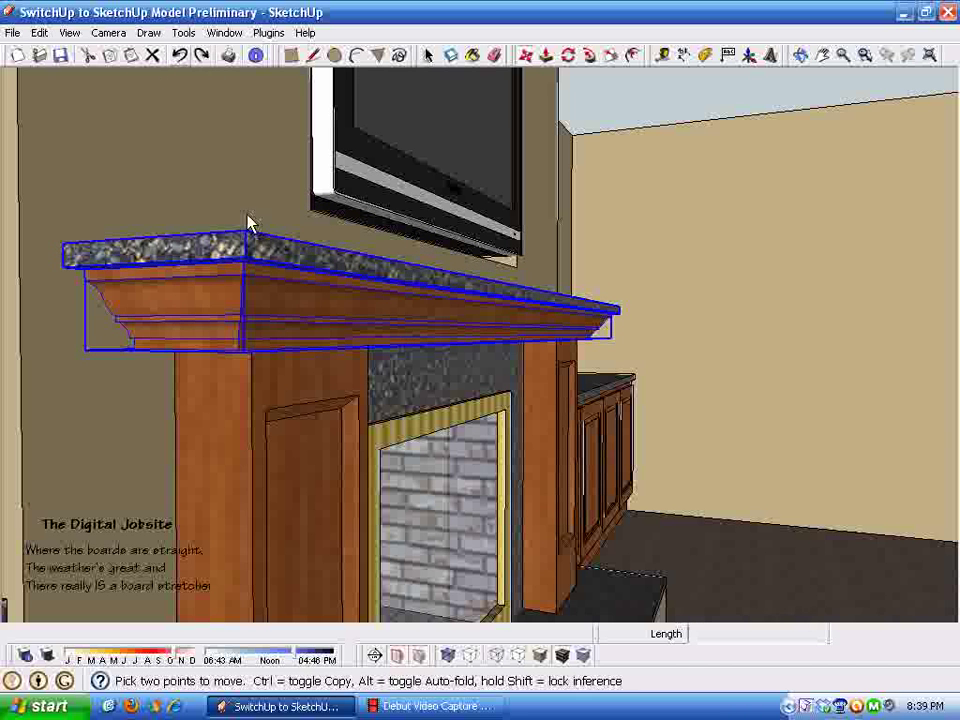
Step: Move the crown moulding and granite shelf straight up 3 inches
left_click(61, 280)
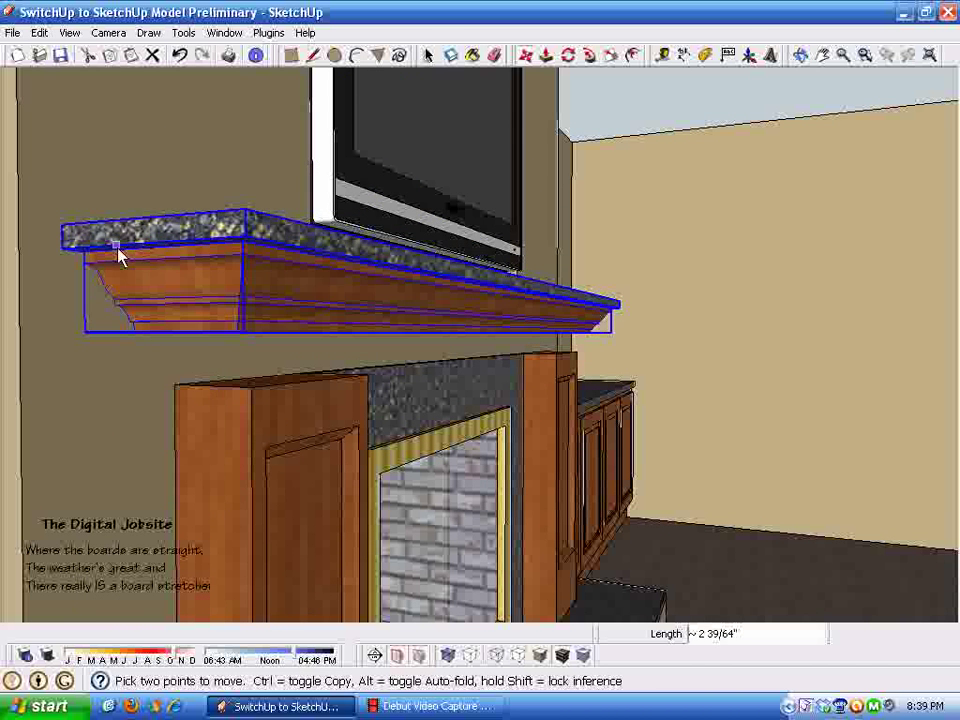
type("3")
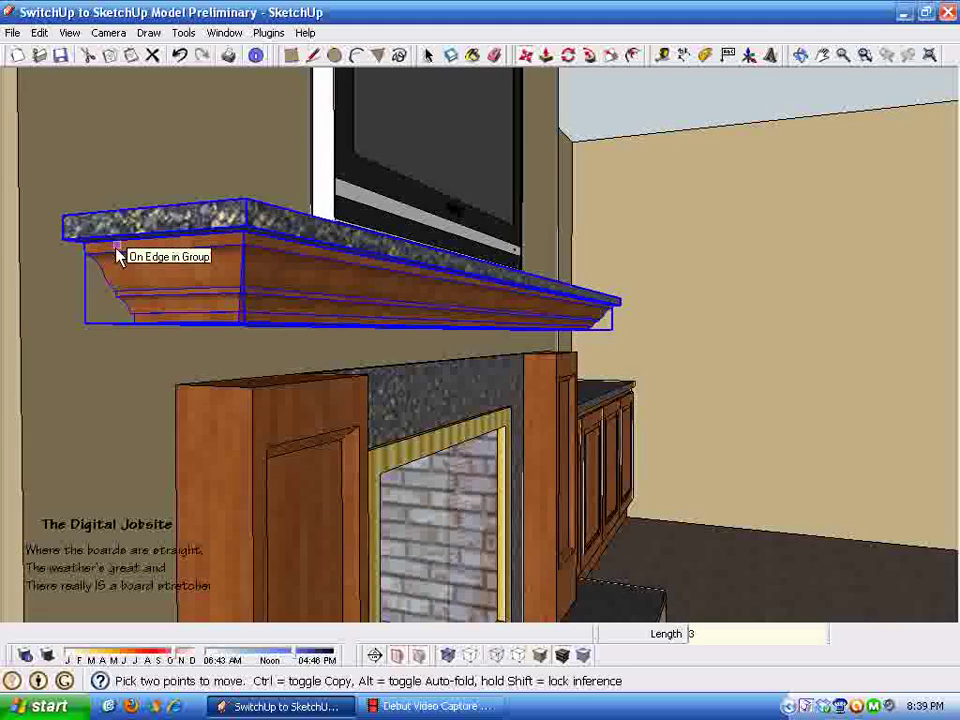
middle_click_drag(118, 250, 132, 252)
key("space")
Step: Open the left mantel pilaster's nested component for editing
left_click(166, 393)
middle_click_drag(166, 393, 274, 501)
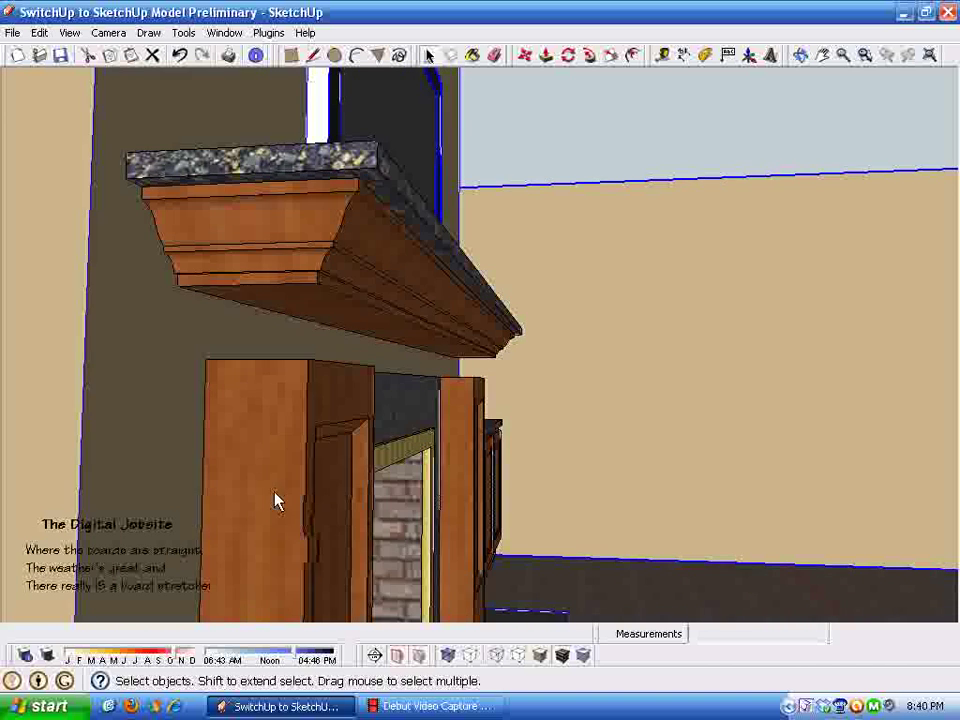
left_click(287, 426)
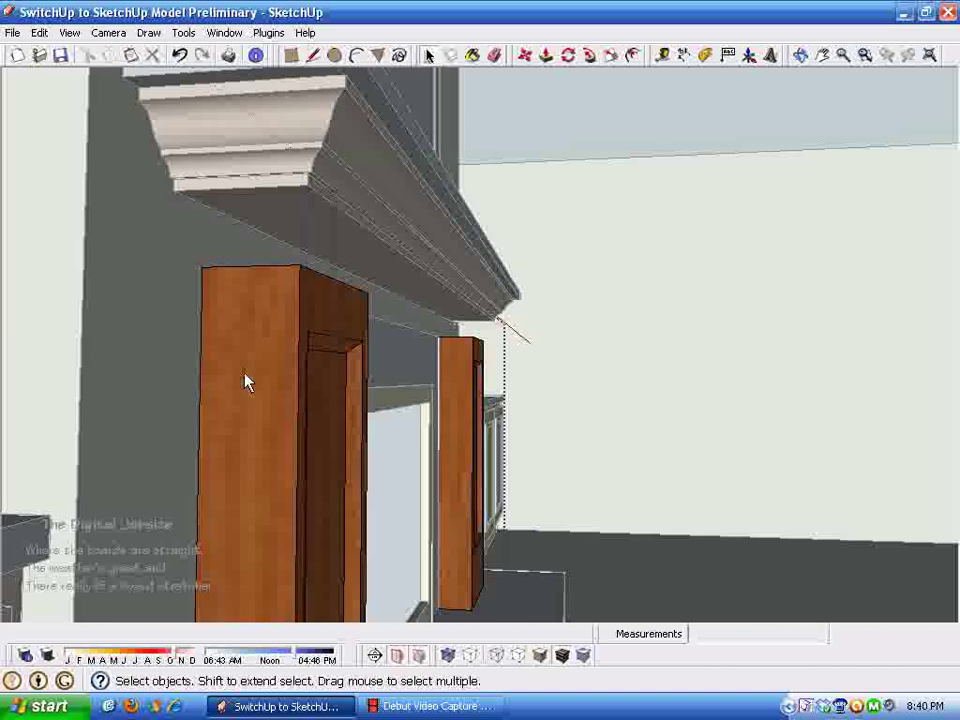
key("F7")
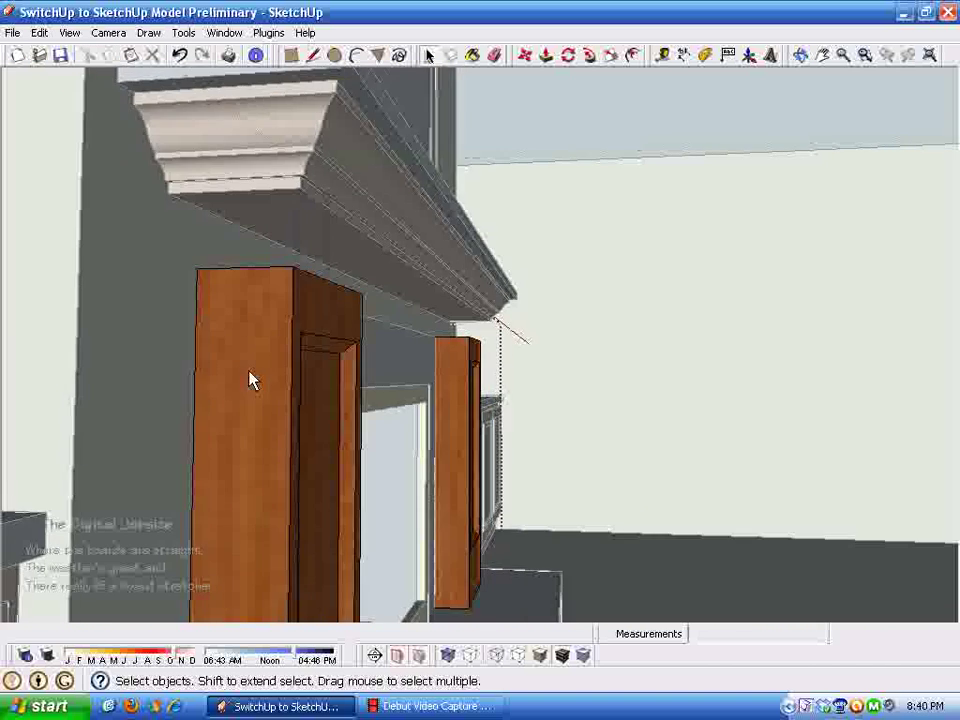
double_click(331, 368)
scroll(322, 416, "down", 4)
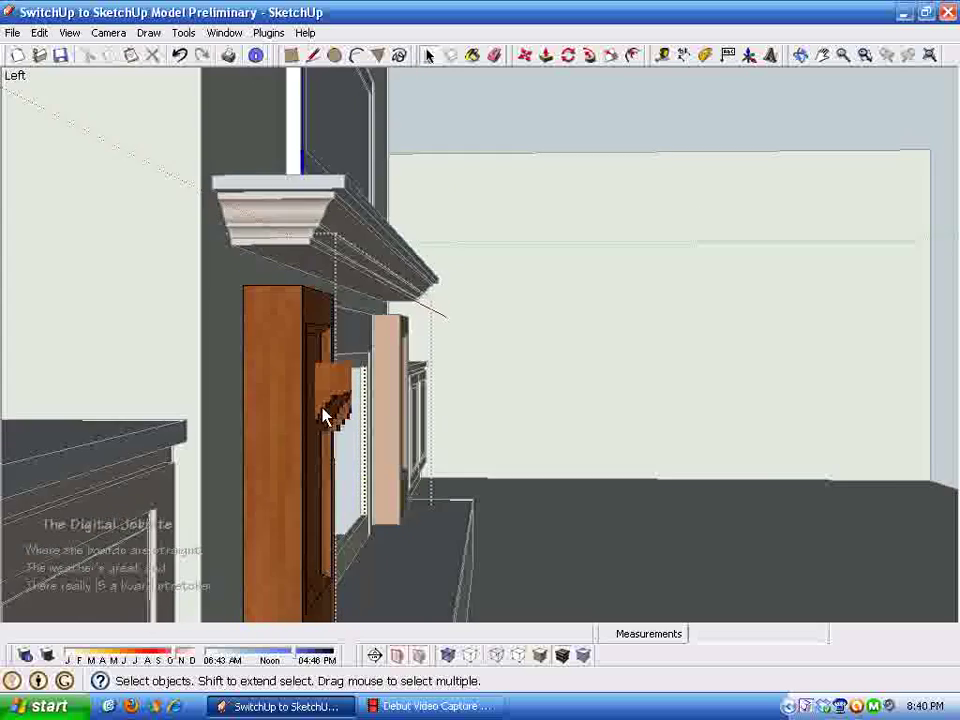
Step: Select the left pilaster's entire front face with its inset panel and move it 2.5 inches back toward the wall
middle_click_drag(249, 489, 307, 331)
double_click(309, 280)
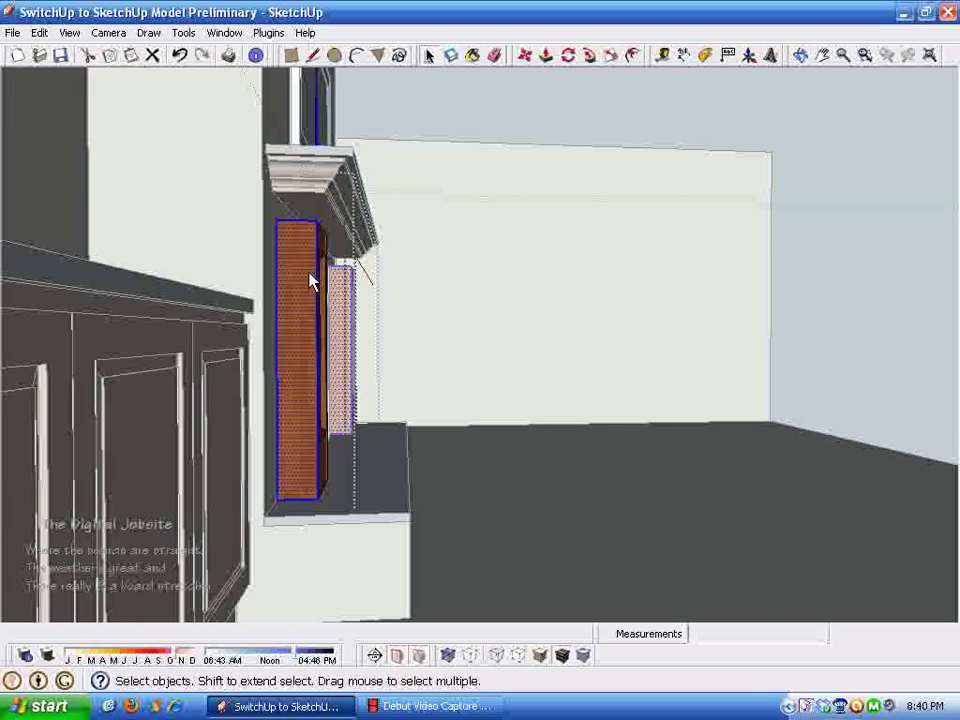
middle_click_drag(309, 276, 472, 483)
left_click(529, 452)
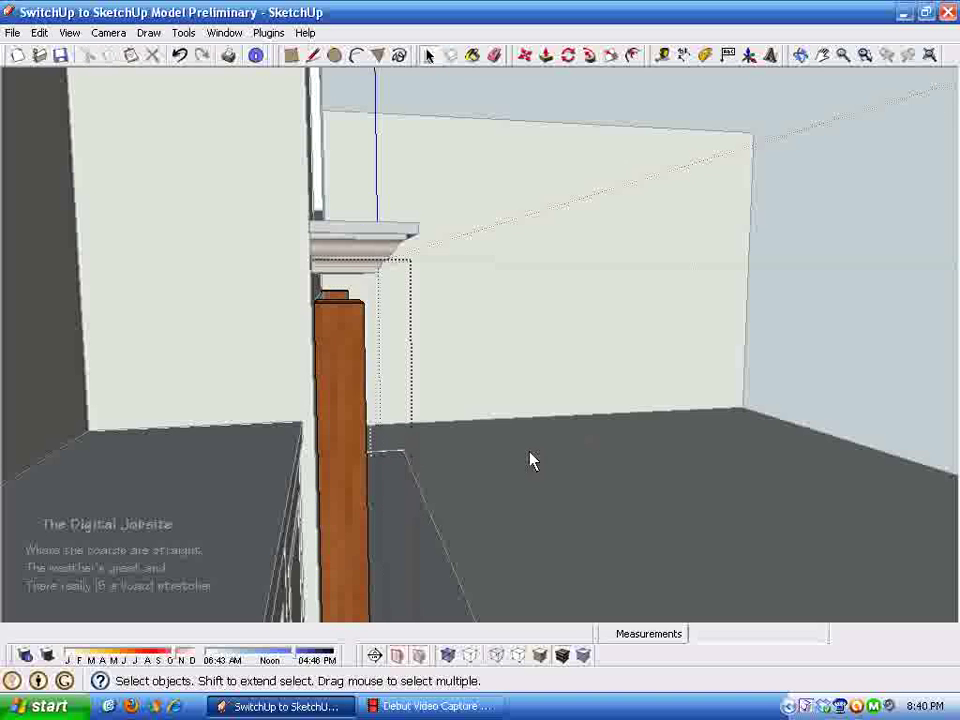
double_click(341, 371)
middle_click_drag(352, 301, 336, 281)
left_click_drag(336, 280, 408, 630)
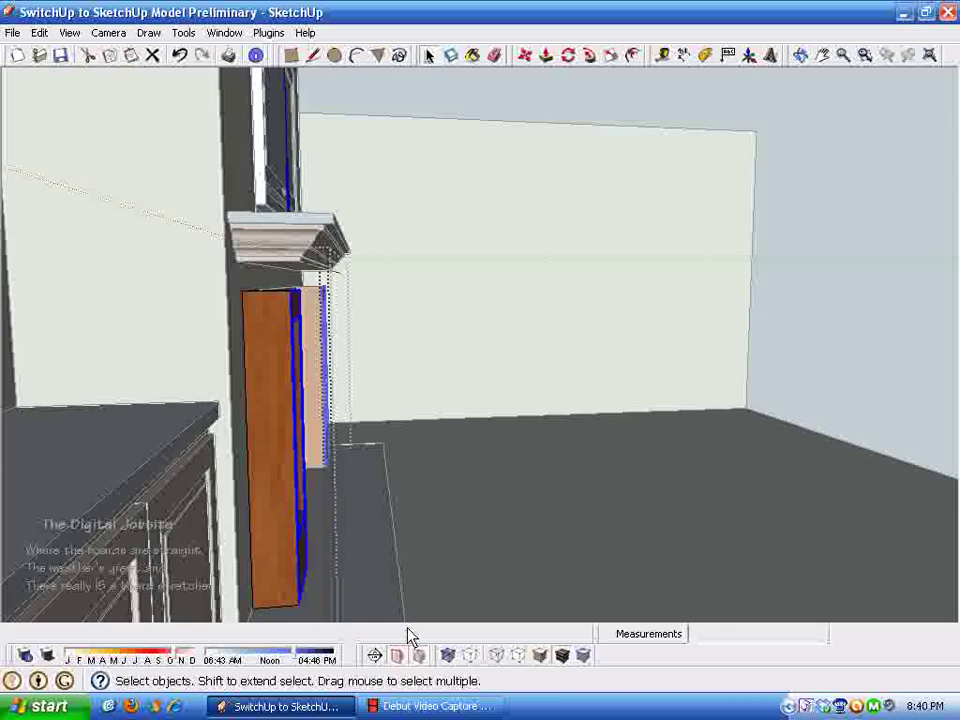
left_click(521, 56)
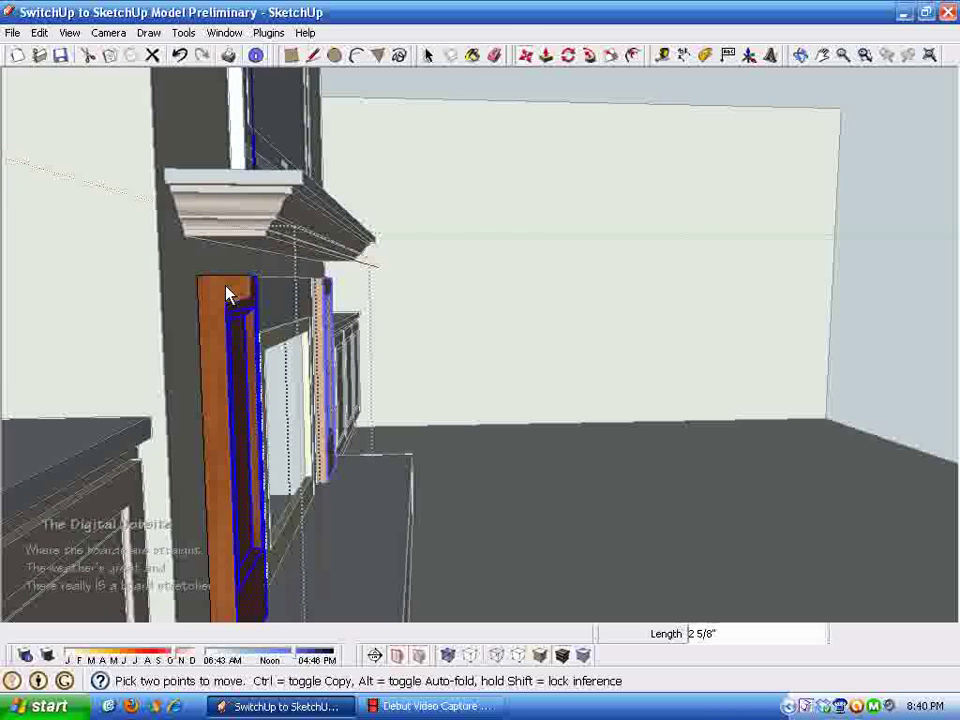
key("Return")
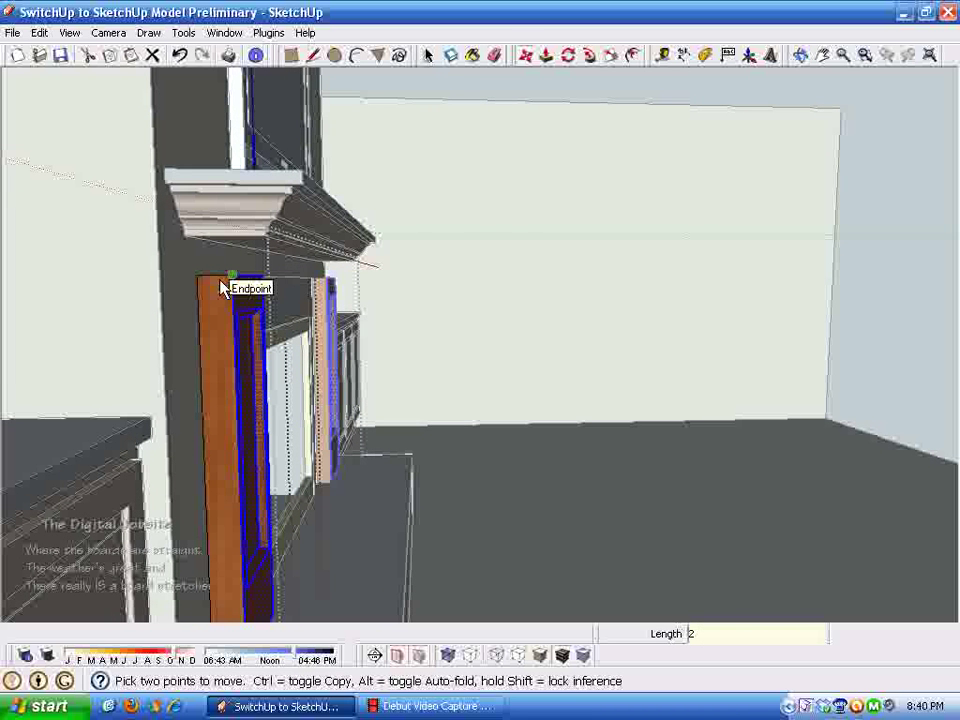
type("2.5")
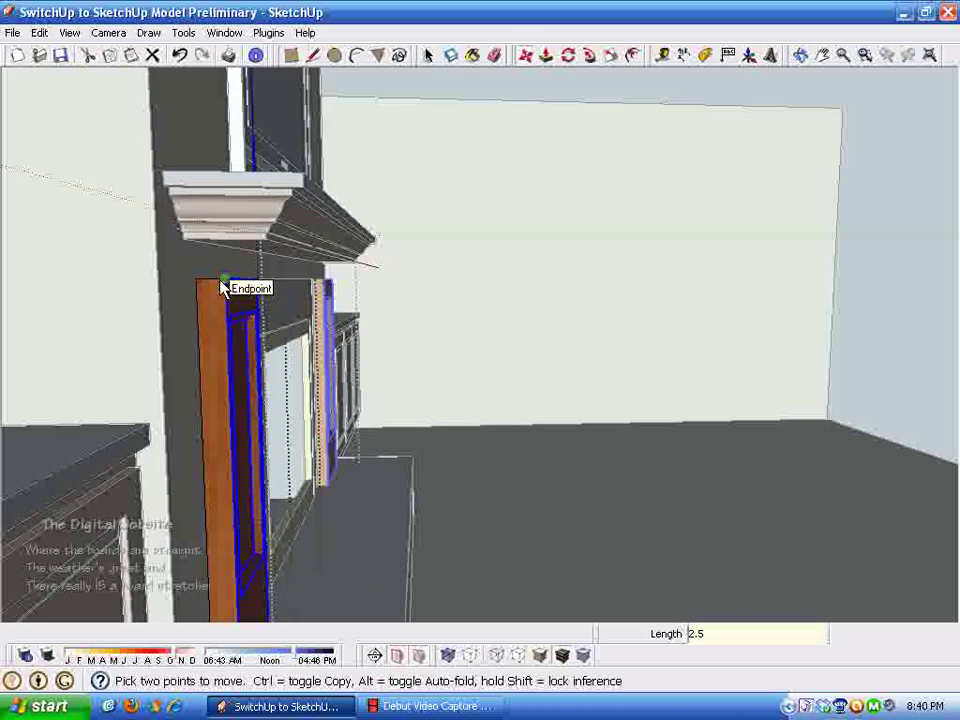
key("Return")
Step: Close the nested pilaster components and return to the main model
key("space")
middle_click_drag(208, 275, 240, 459)
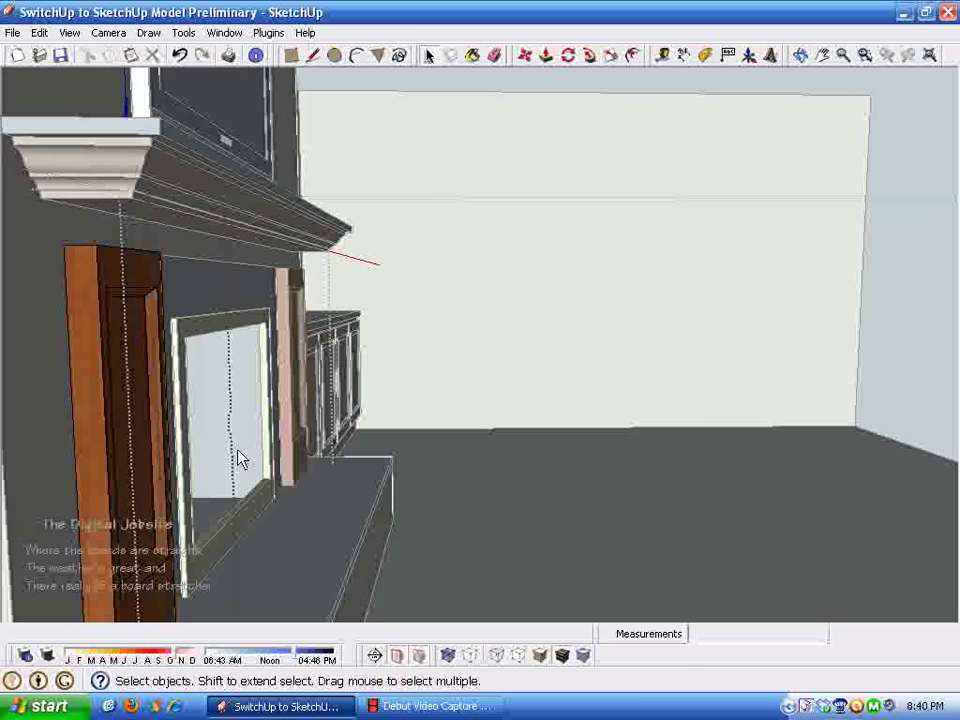
left_click(530, 366)
middle_click_drag(536, 357, 534, 403)
left_click(585, 381)
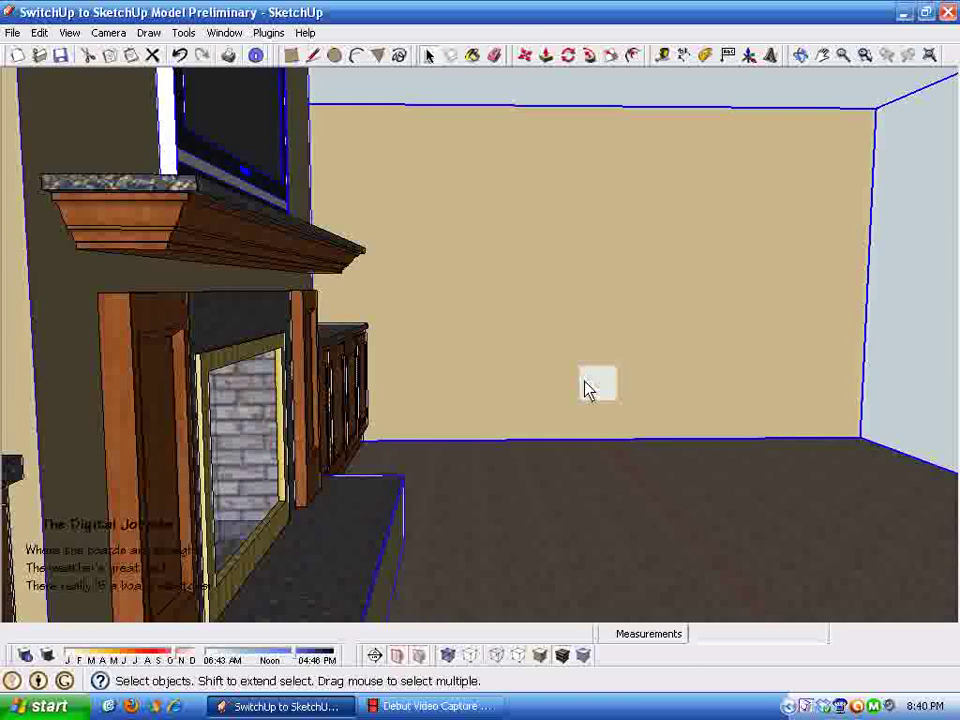
Step: Open the bottom trim board nested inside the mantel's crown moulding for editing
scroll(91, 226, "up", 1)
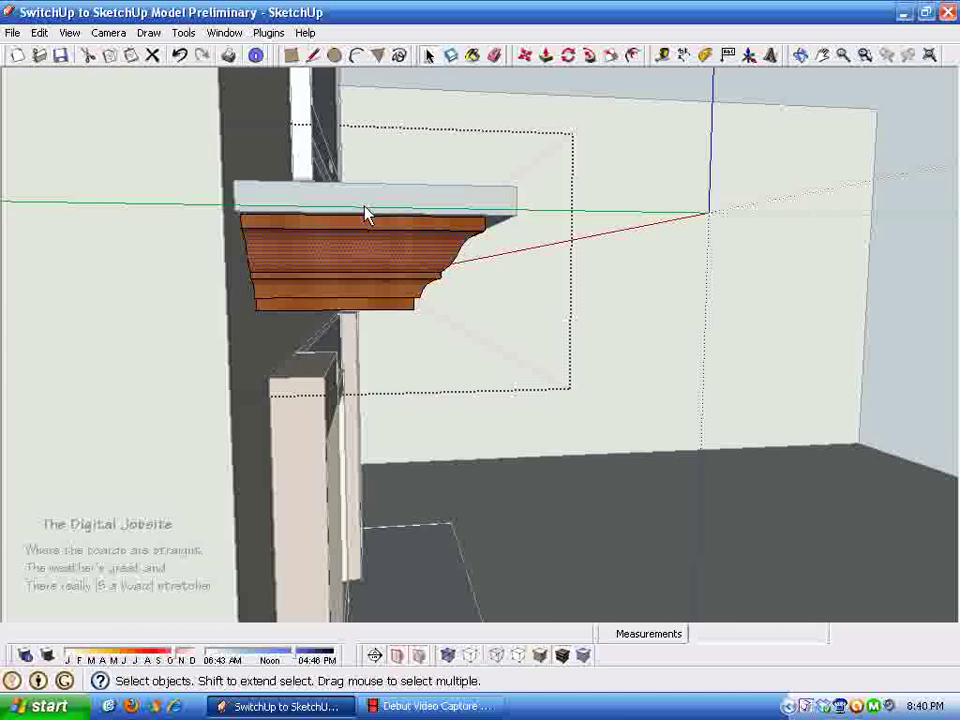
left_click_drag(368, 210, 516, 347)
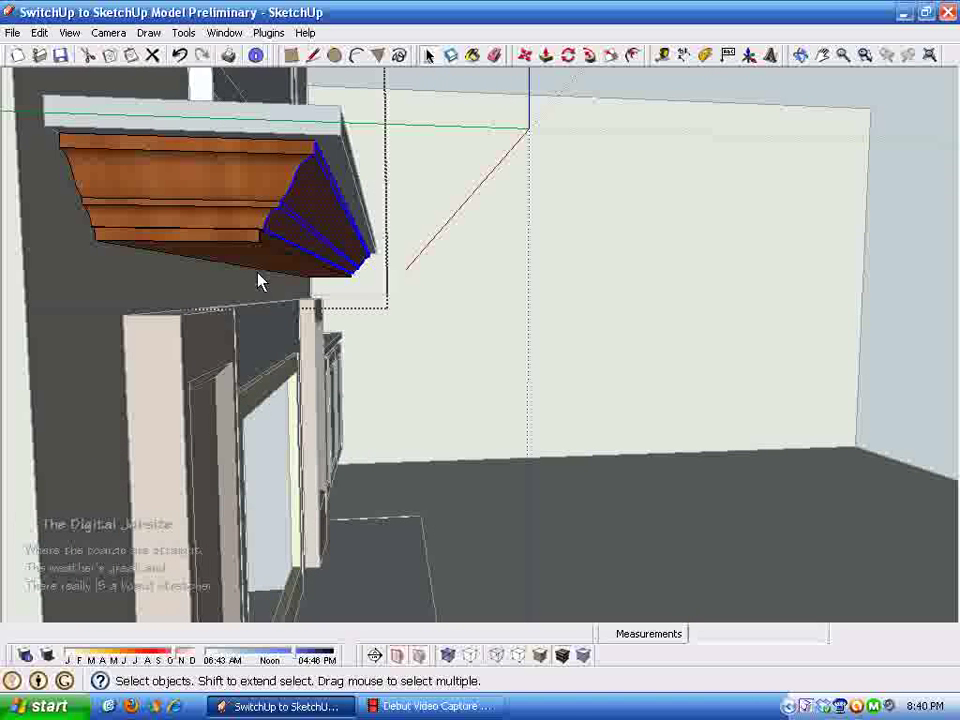
left_click(255, 258)
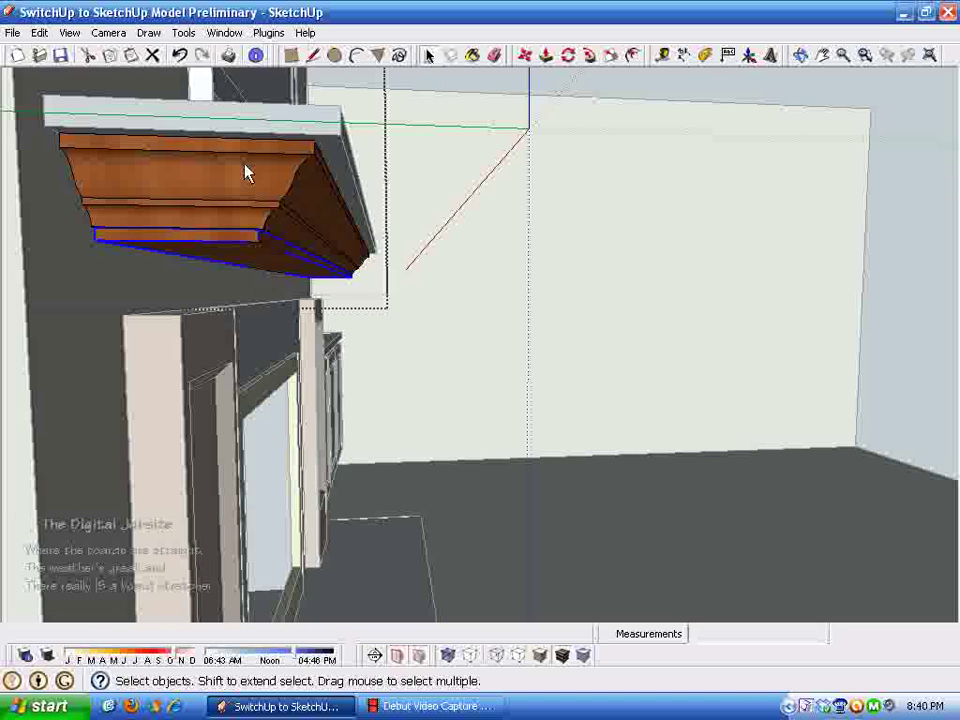
double_click(248, 255)
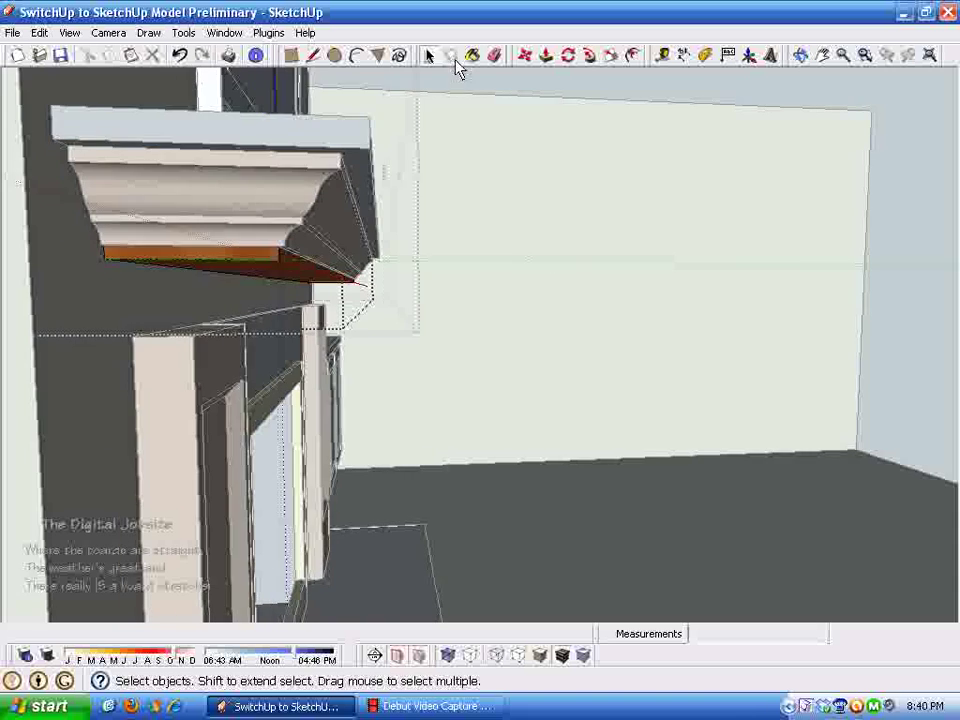
Step: Push the front face of the crown's bottom trim board back 2 1/2 inches
left_click(546, 57)
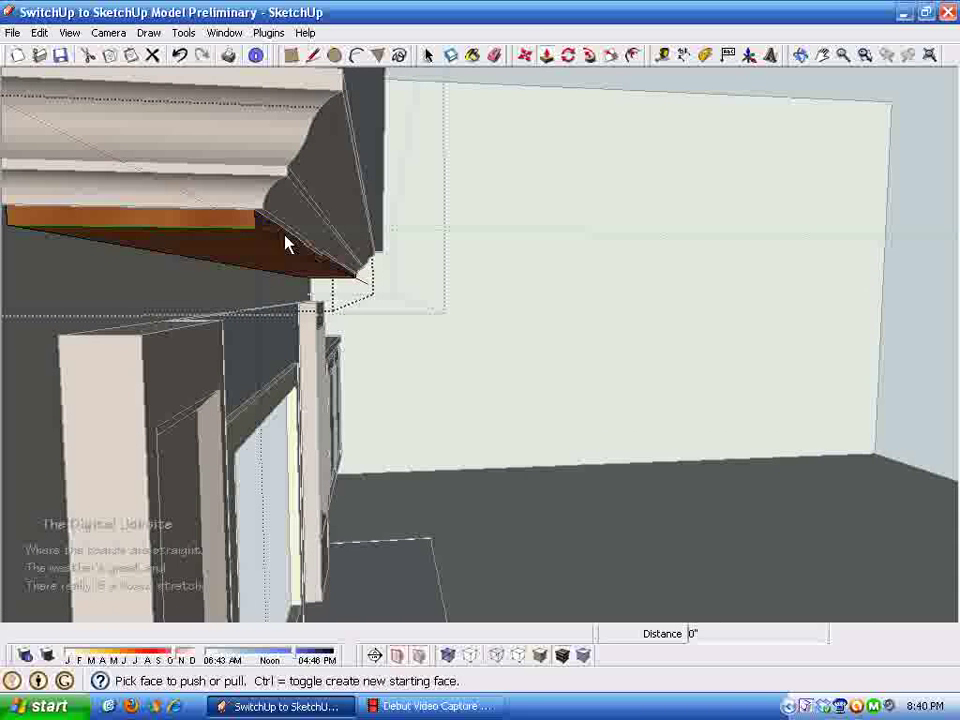
left_click_drag(272, 238, 194, 252)
type("2 1/2")
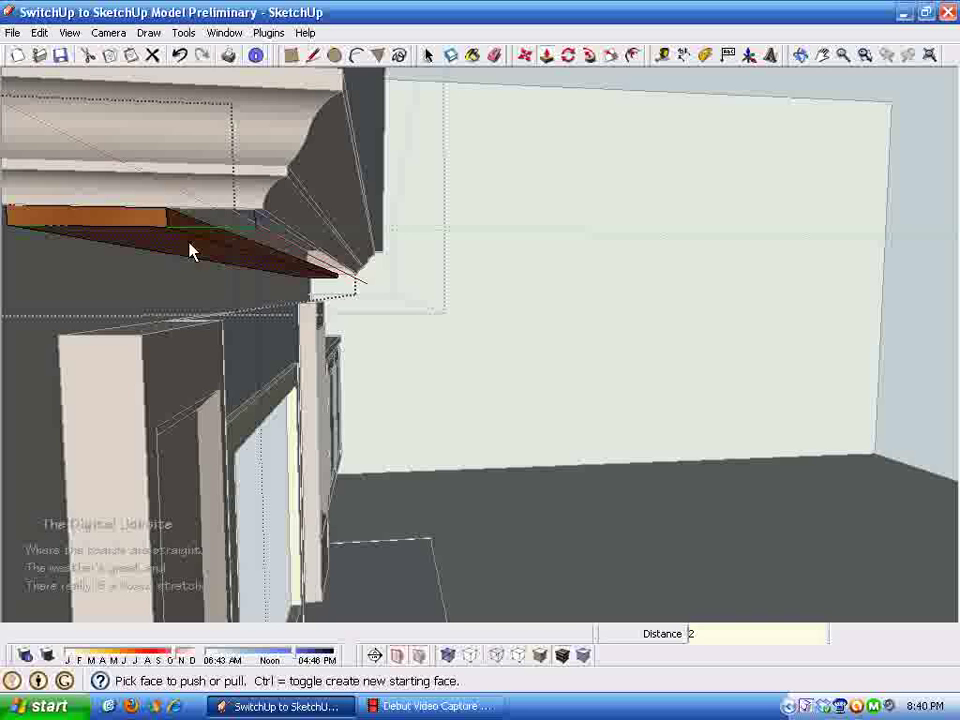
key("Return")
key("space")
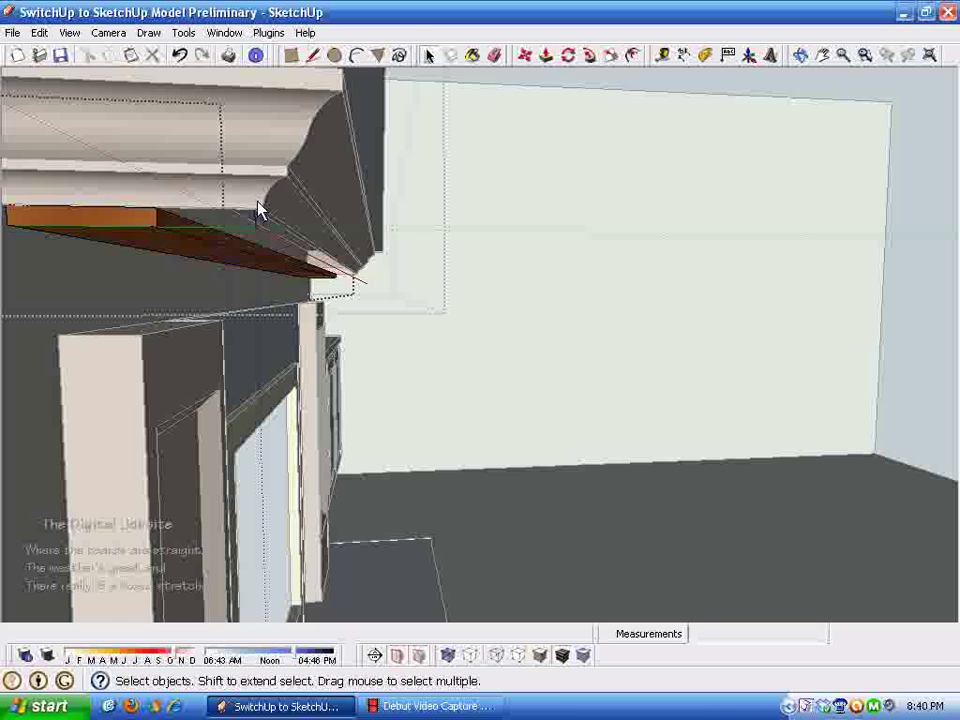
Step: Open the crown moulding profile nested under the mantel top for editing
middle_click_drag(136, 282, 200, 163)
left_click(293, 185)
triple_click(291, 187)
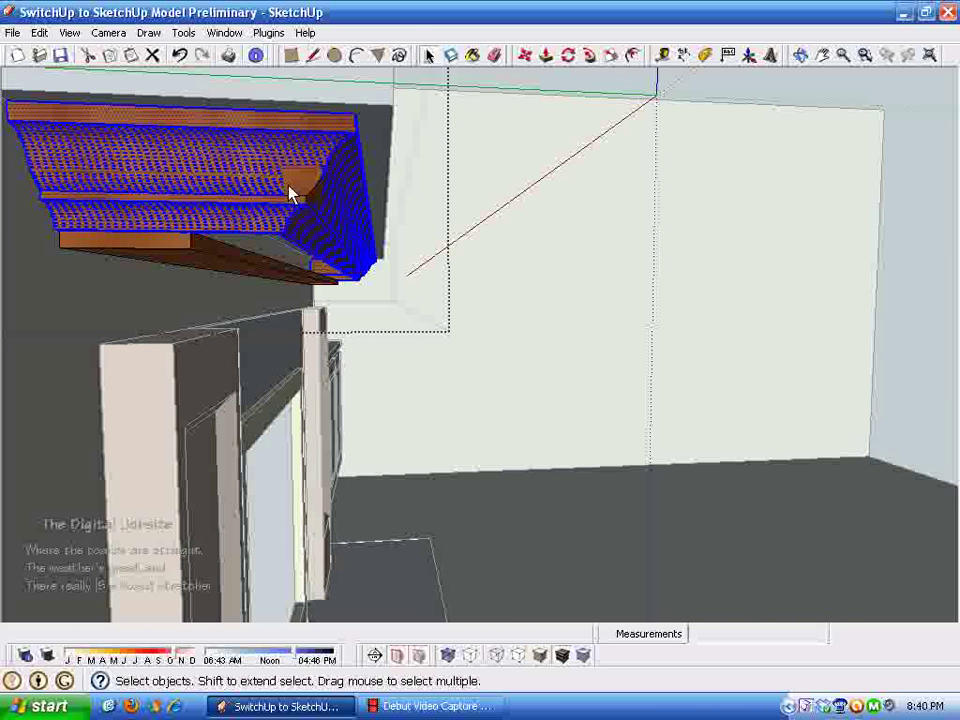
left_click(290, 188)
middle_click_drag(455, 265, 305, 157)
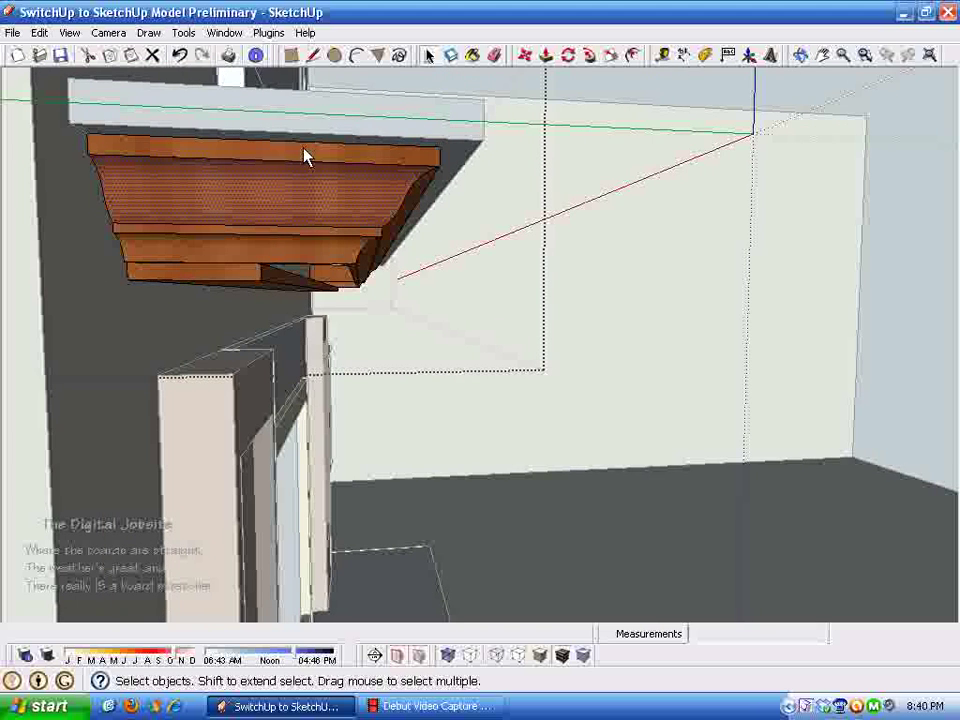
Step: Select the crown moulding's entire front profile and move it 2.5 inches back toward the wall
left_click_drag(312, 138, 479, 345)
middle_click_drag(479, 345, 245, 397)
scroll(180, 450, "up", 6)
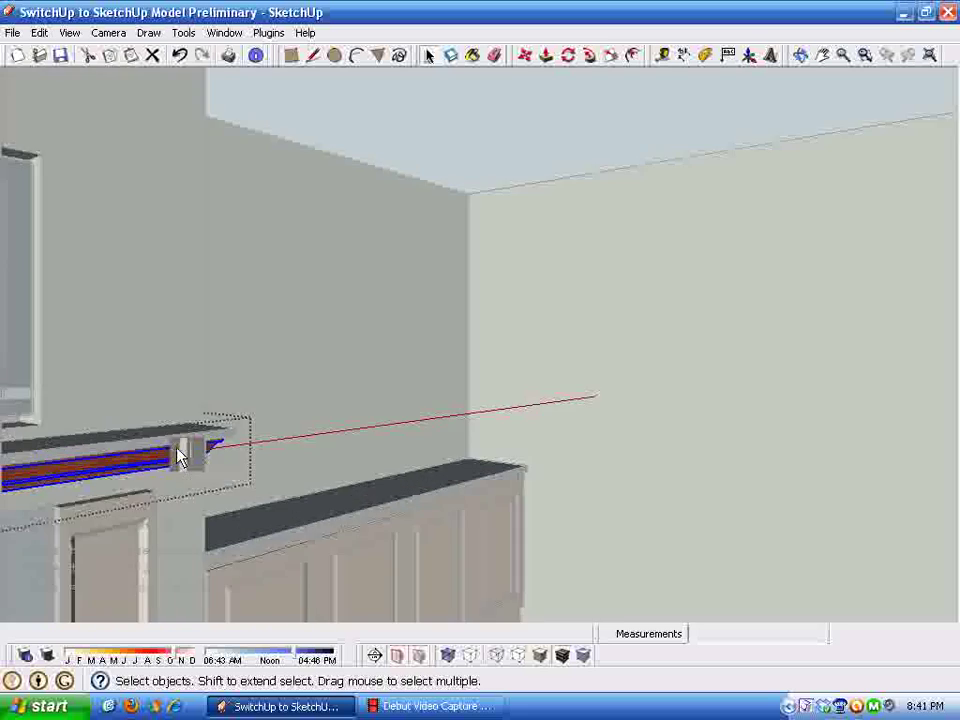
scroll(198, 462, "up", 6)
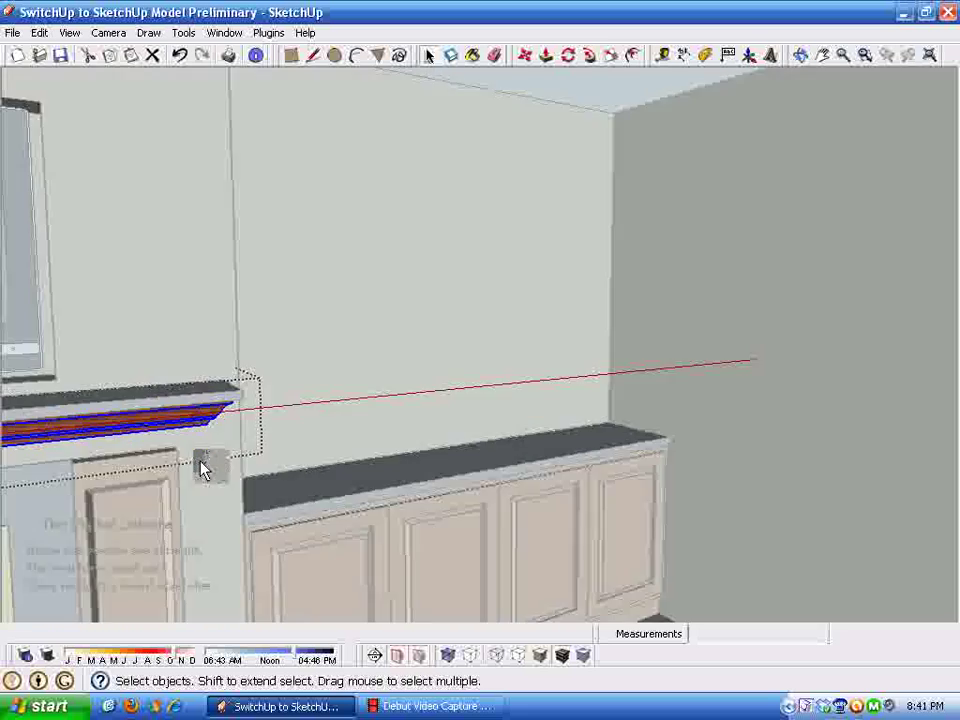
scroll(204, 463, "up", 7)
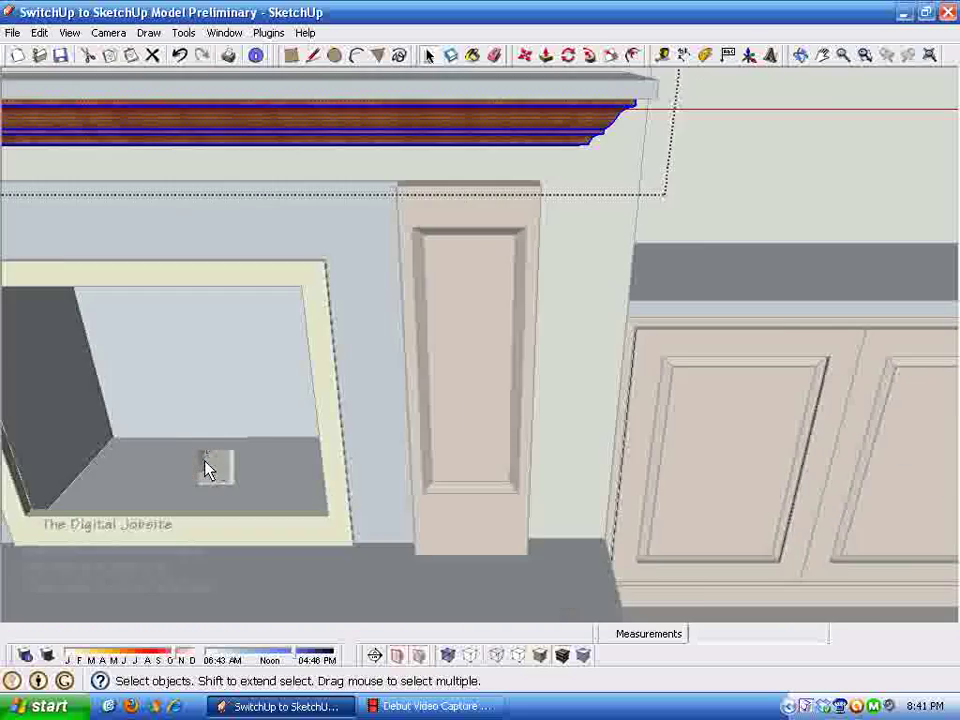
scroll(126, 506, "down", 10)
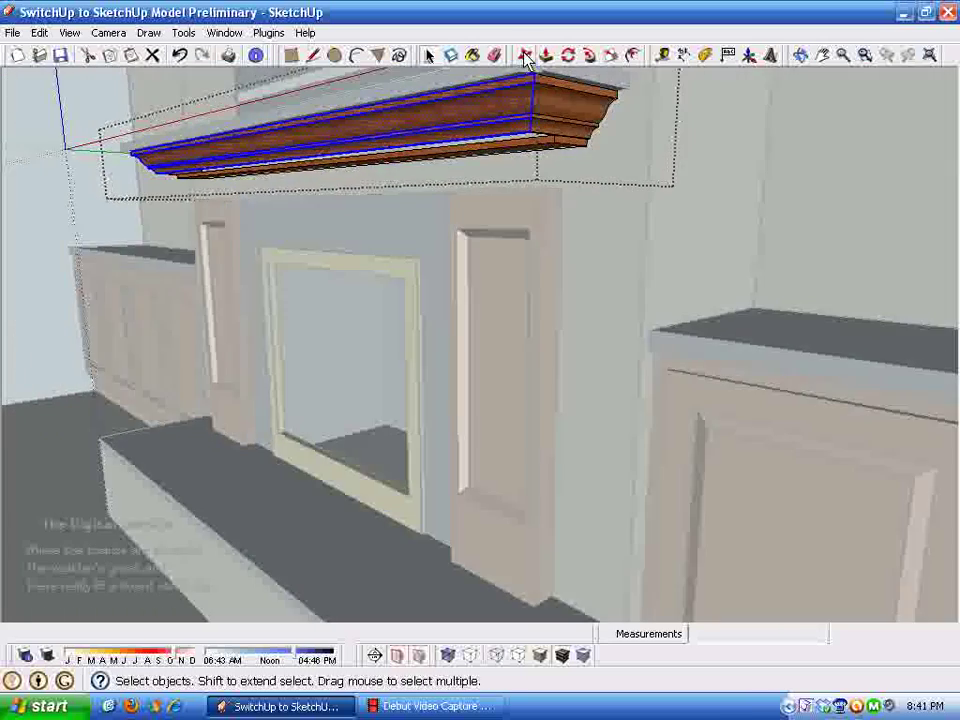
left_click(525, 56)
middle_click_drag(540, 222, 532, 338)
scroll(532, 338, "up", 3)
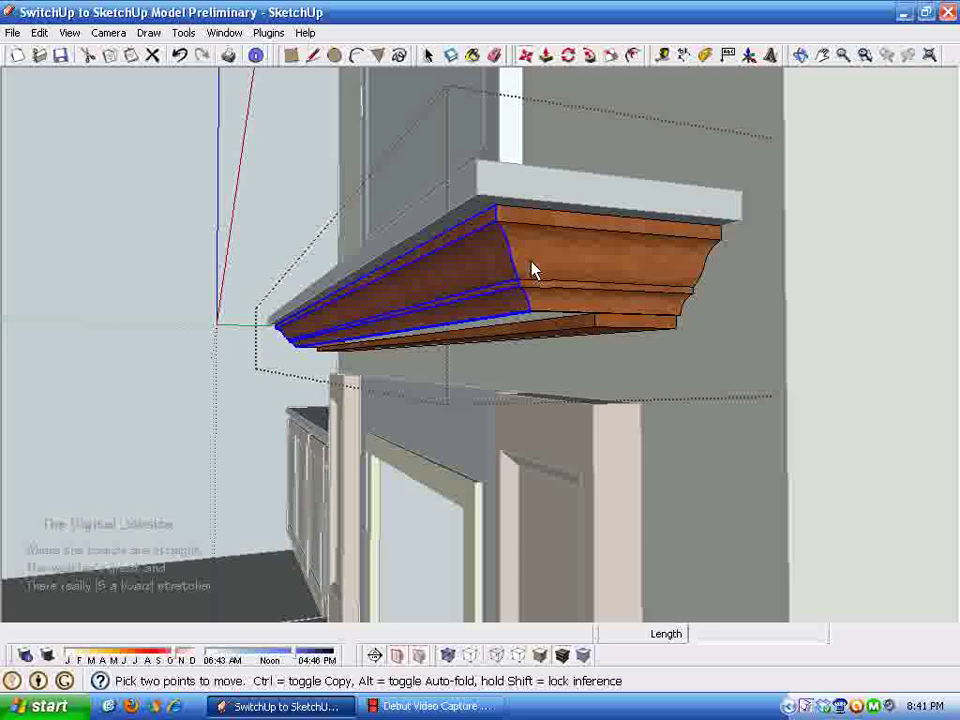
middle_click_drag(557, 291, 510, 230)
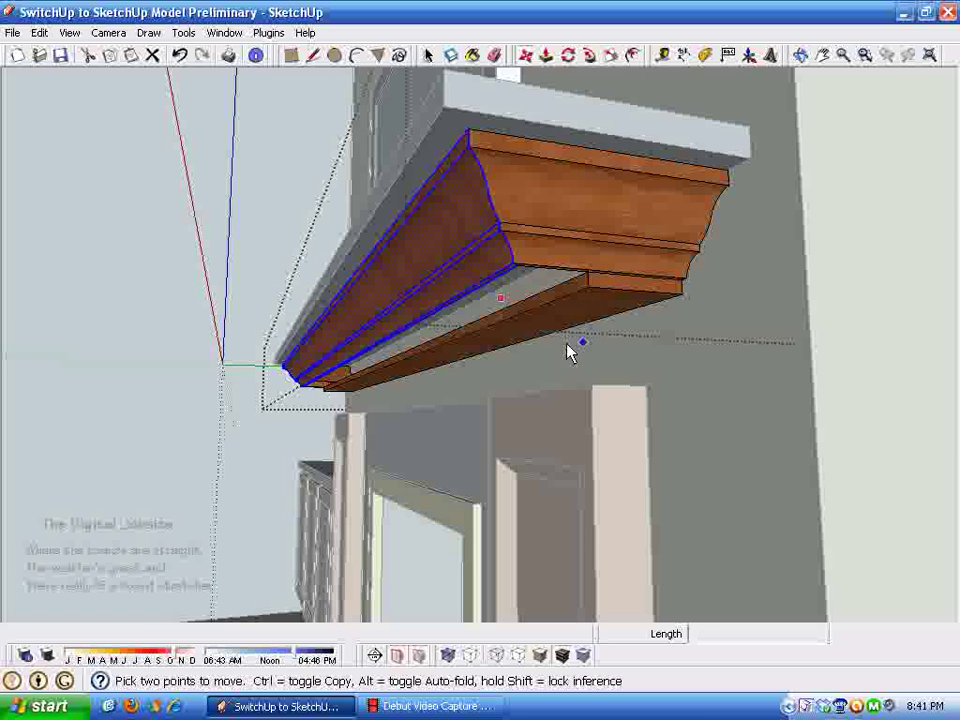
left_click(473, 138)
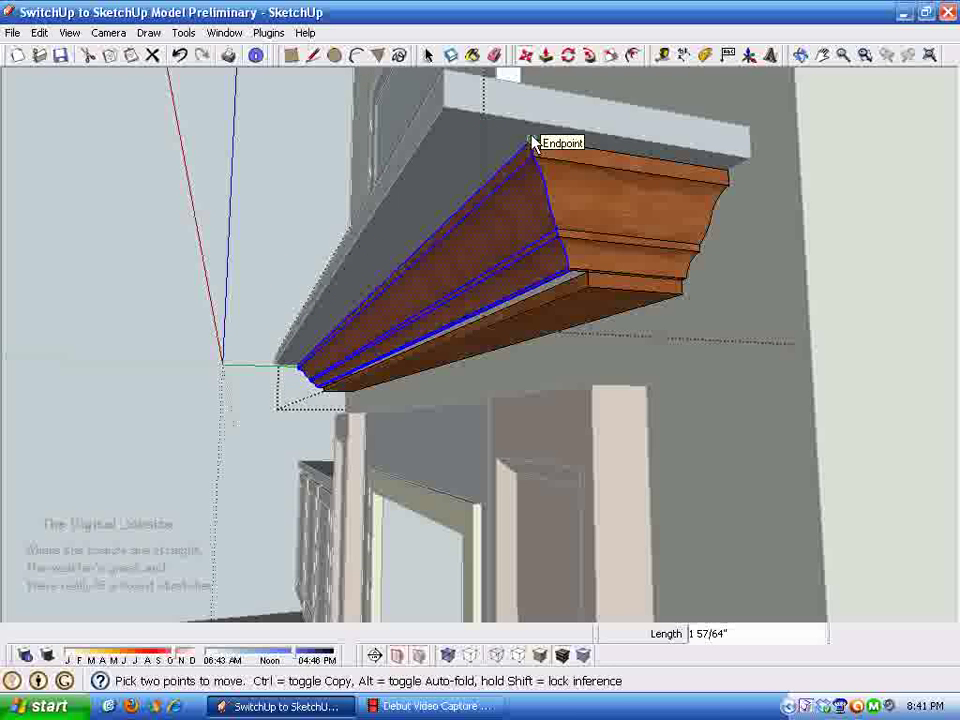
type("25")
key("Return")
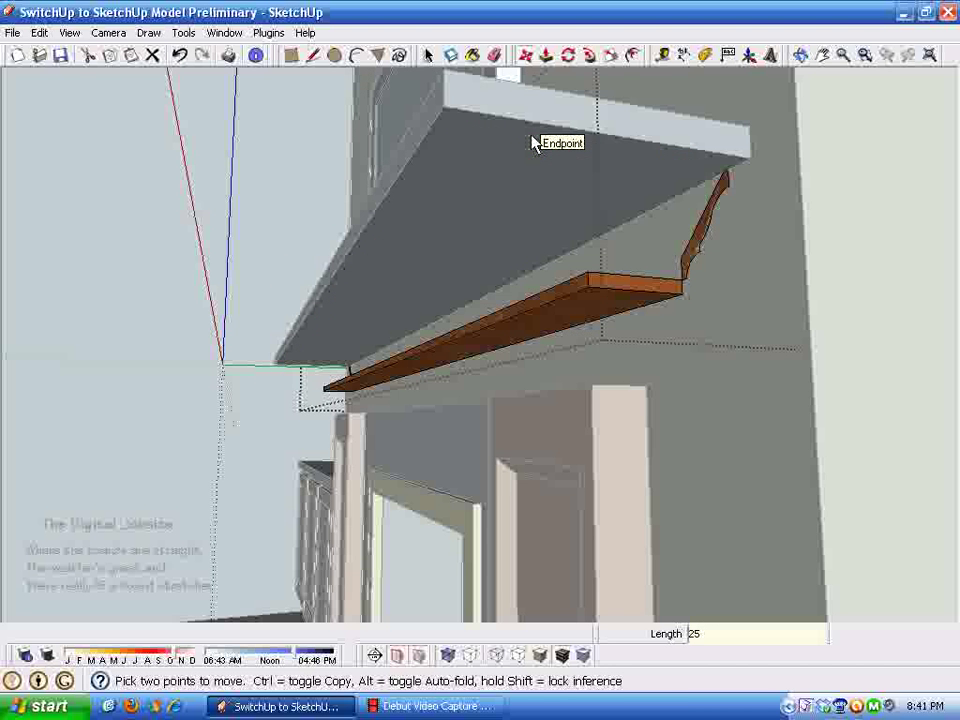
type("2.5")
key("Return")
key("space")
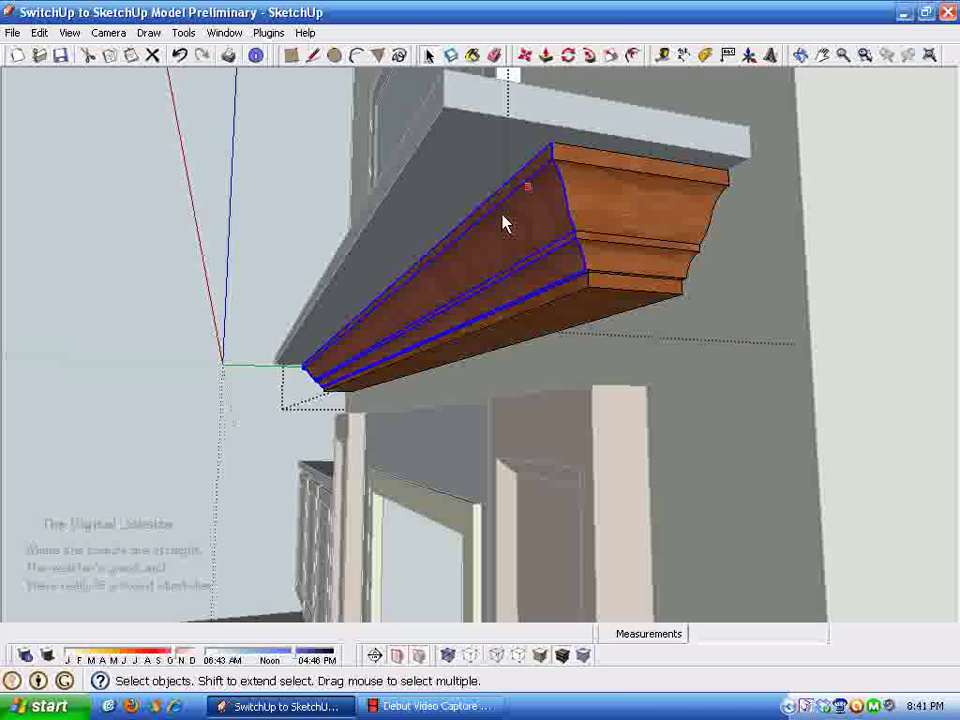
Step: Push the front face of the mantel's granite top back 2.5 inches and close the component
left_click(476, 176)
middle_click_drag(476, 176, 233, 450)
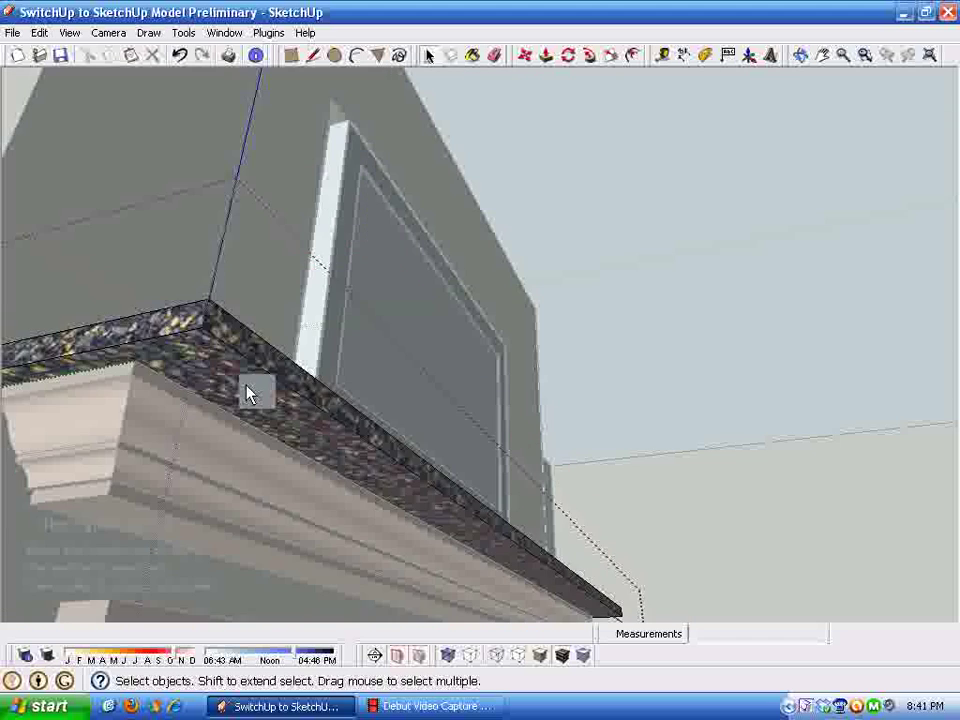
middle_click_drag(246, 390, 570, 88)
left_click(331, 498)
left_click(547, 56)
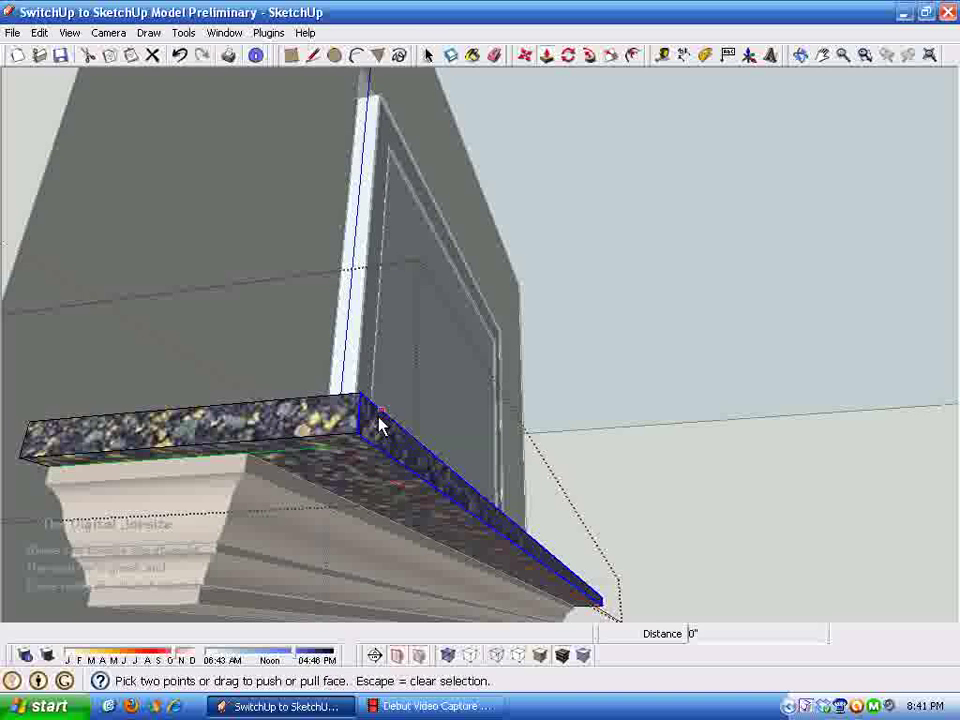
left_click_drag(377, 425, 319, 455)
type("2.5")
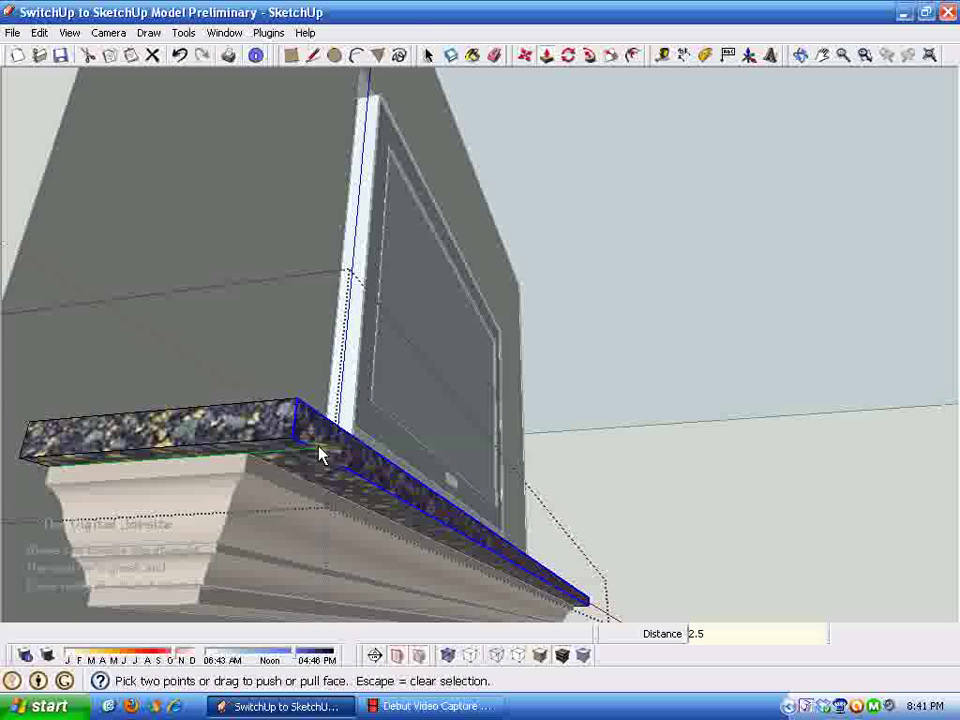
key("Return")
middle_click_drag(319, 452, 180, 370)
left_click(64, 338)
middle_click_drag(240, 390, 321, 523)
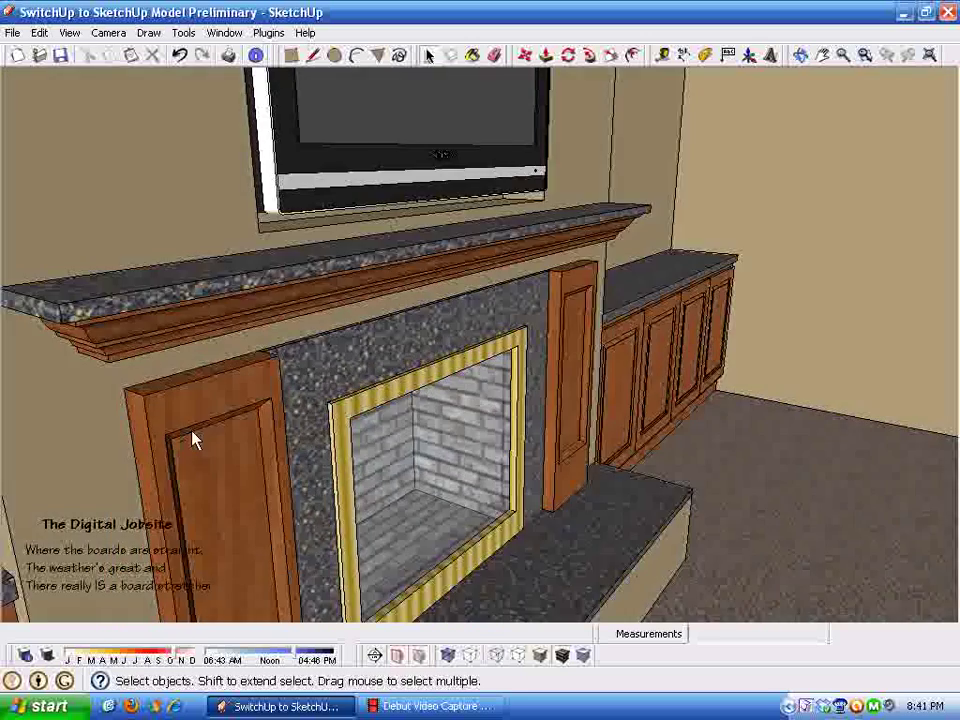
Step: Open the left pilaster nested inside the pilaster pair for editing
double_click(195, 425)
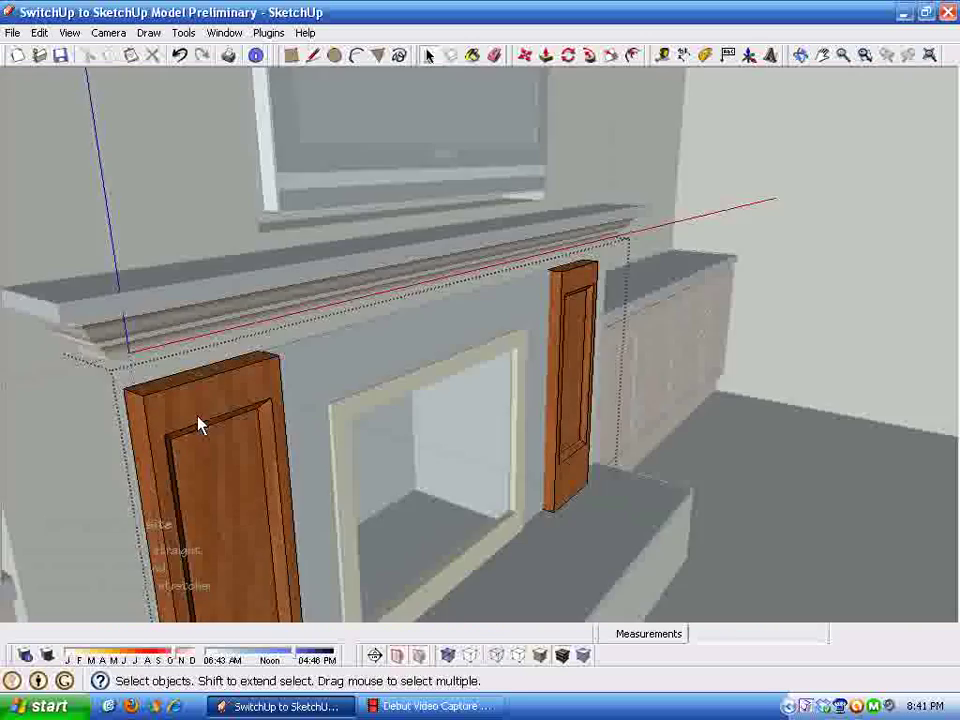
scroll(197, 427, "up", 3)
middle_click_drag(227, 420, 125, 355, "shift")
double_click(309, 304)
middle_click_drag(309, 304, 123, 228)
Step: Select the pilaster's top together with the inset panel's upper edges, raise them 3 inches, and close the component
left_click_drag(123, 235, 429, 362)
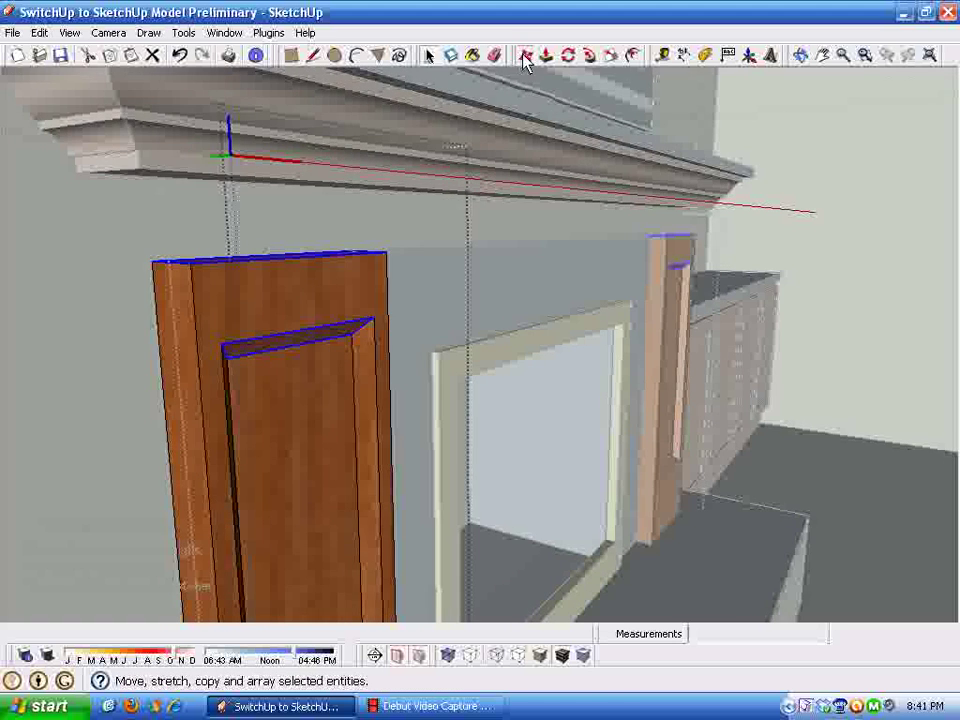
left_click(524, 55)
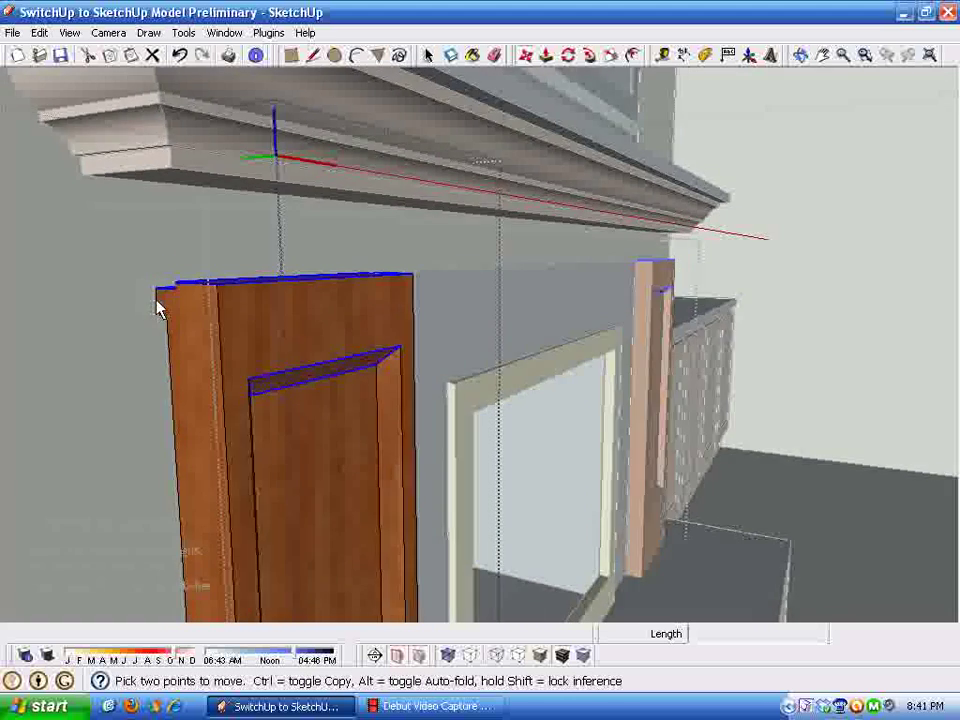
left_click(178, 287)
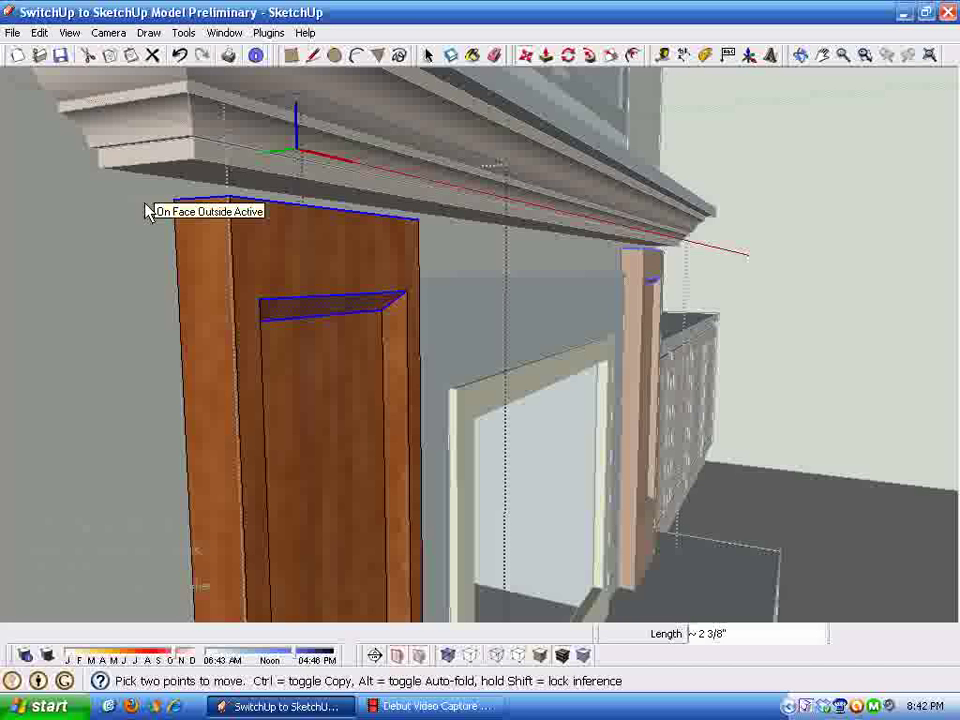
type("3")
key("Return")
key("space")
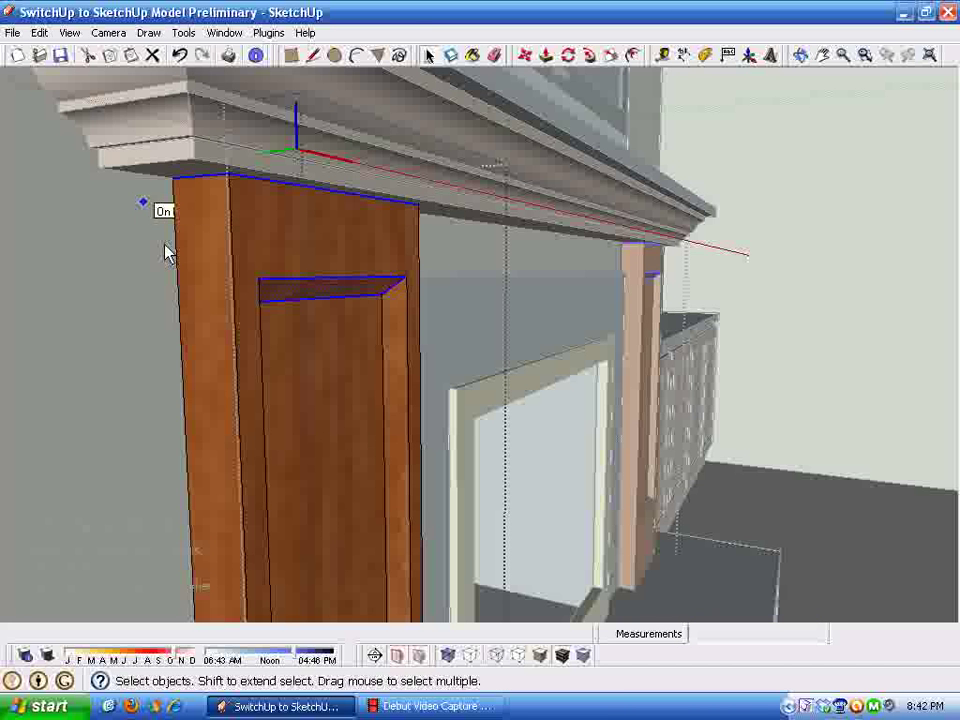
middle_click_drag(165, 253, 489, 111)
left_click(501, 165)
Step: Try to raise the top of the granite fireplace surround 3.25 inches toward the mantel by moving its upper edges
scroll(400, 410, "up", 3)
middle_click_drag(305, 580, 155, 332)
scroll(275, 570, "up", 2)
double_click(203, 347)
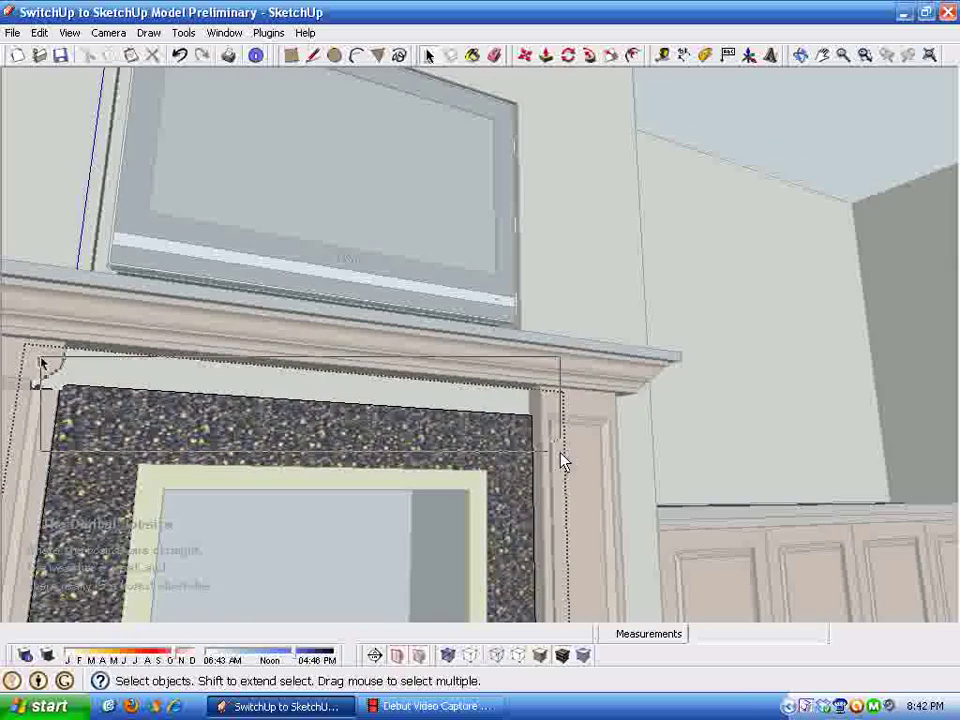
left_click(524, 56)
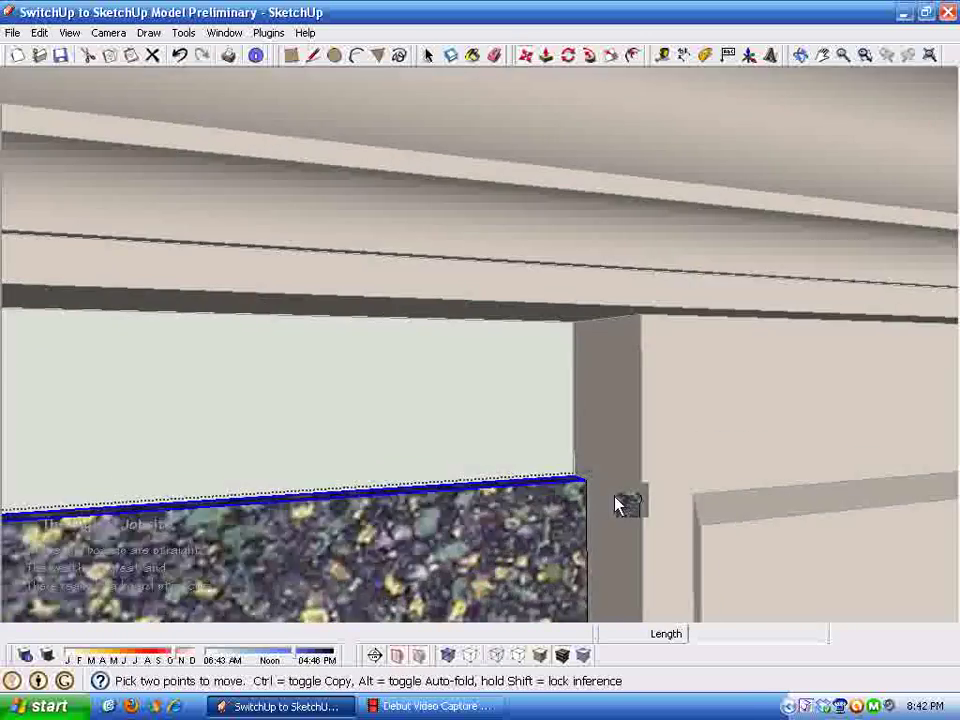
left_click(588, 497)
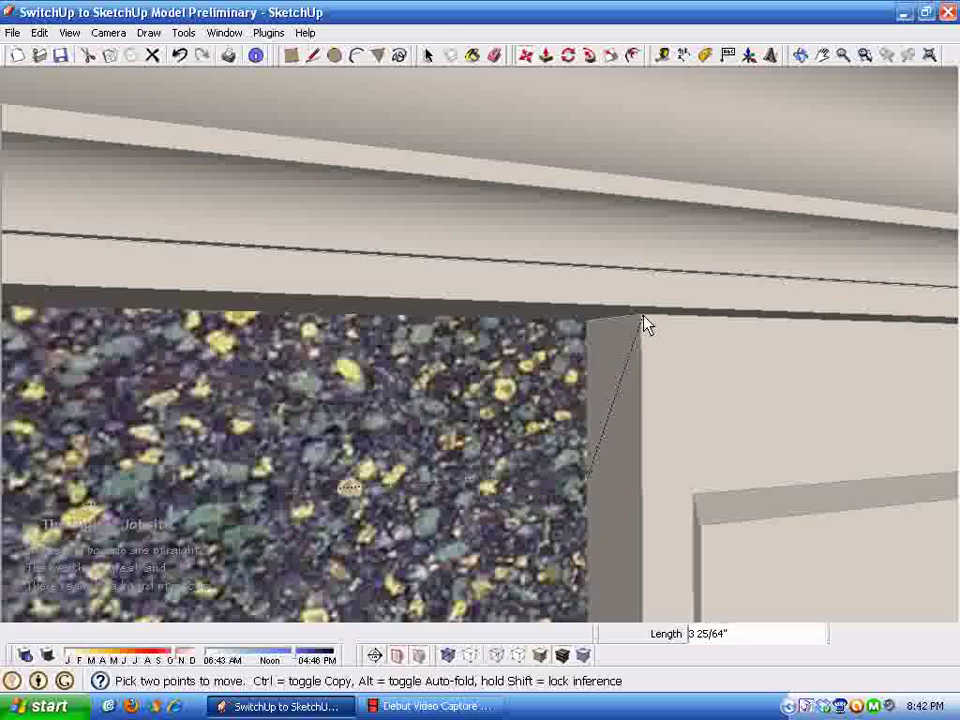
type("3")
key("Return")
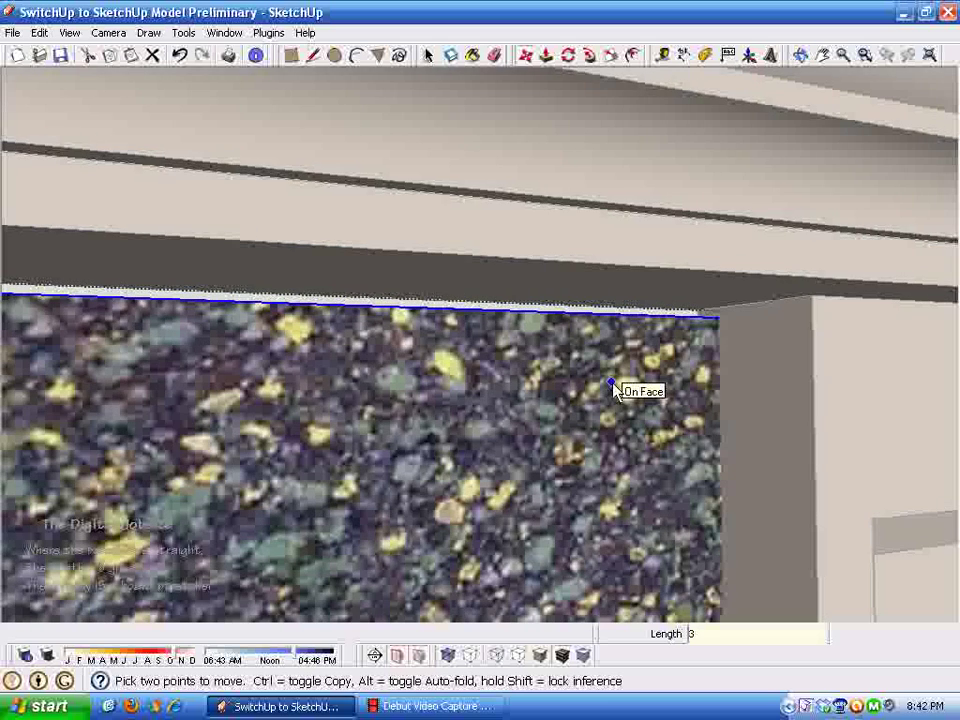
type("5")
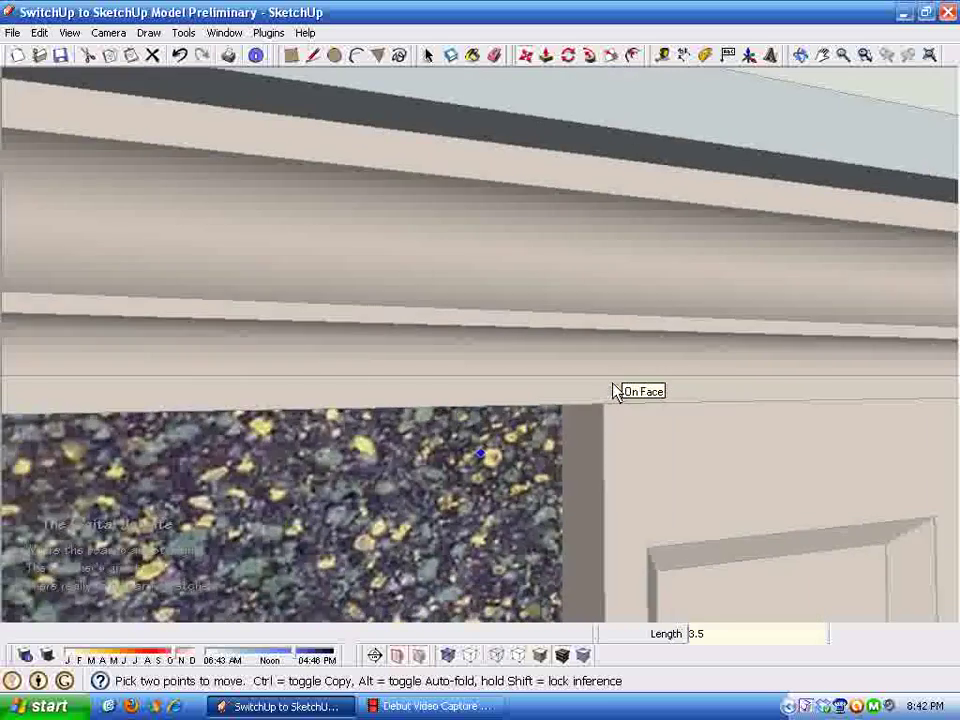
type("25")
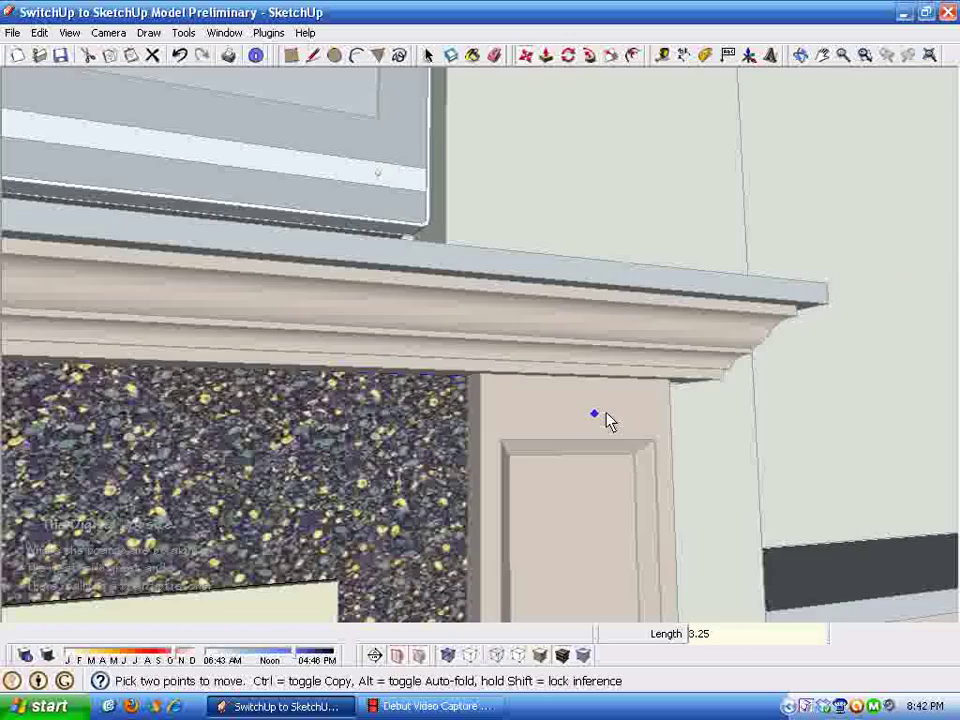
key("space")
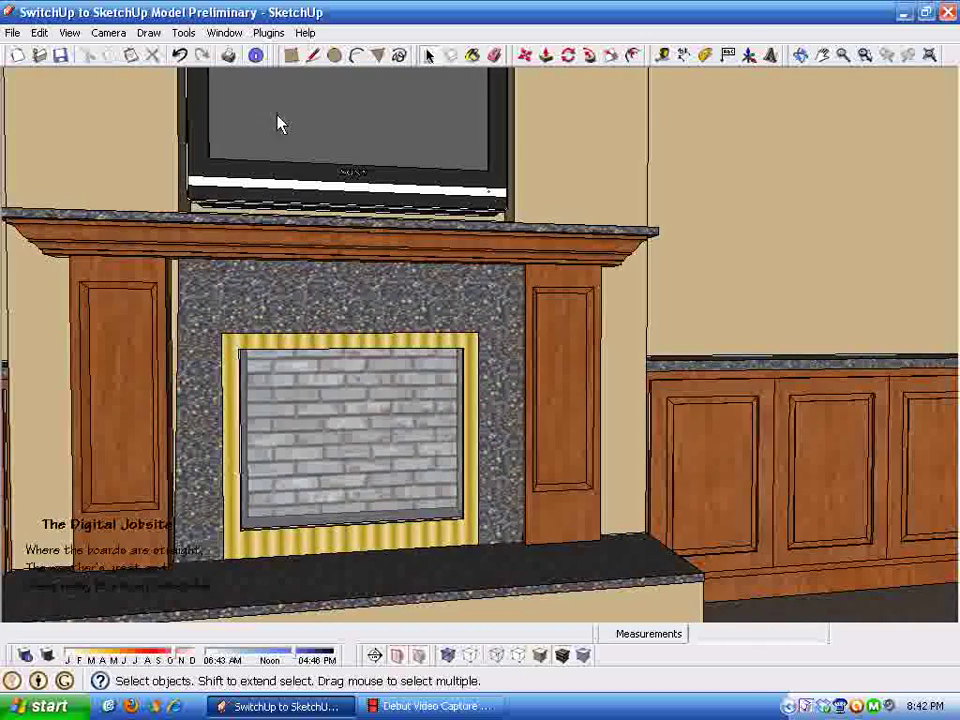
Step: Undo the moves applied to the granite surround's top
left_click(180, 56)
left_click(183, 56)
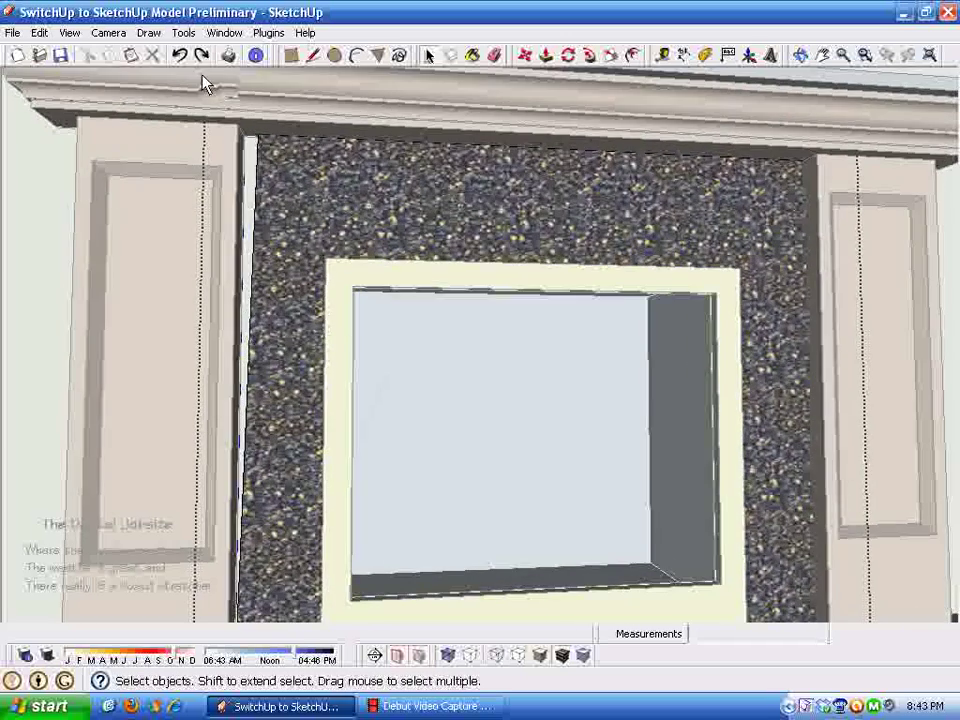
left_click(180, 56)
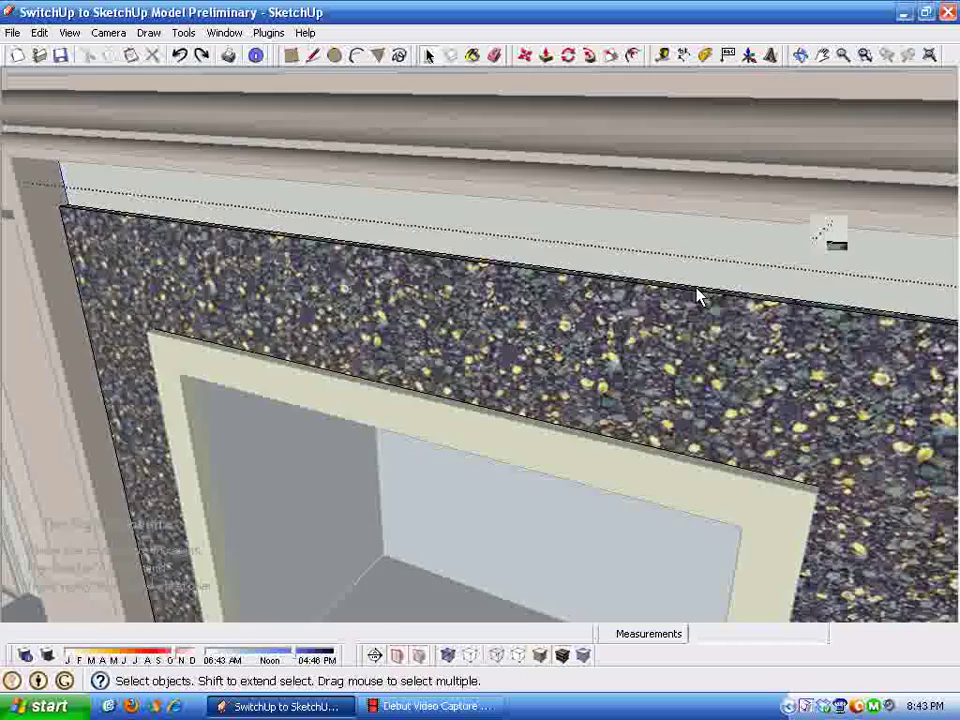
Step: Push/Pull the granite surround's top face up 3 inches to meet the mantel crown, and return to the main model
left_click(548, 56)
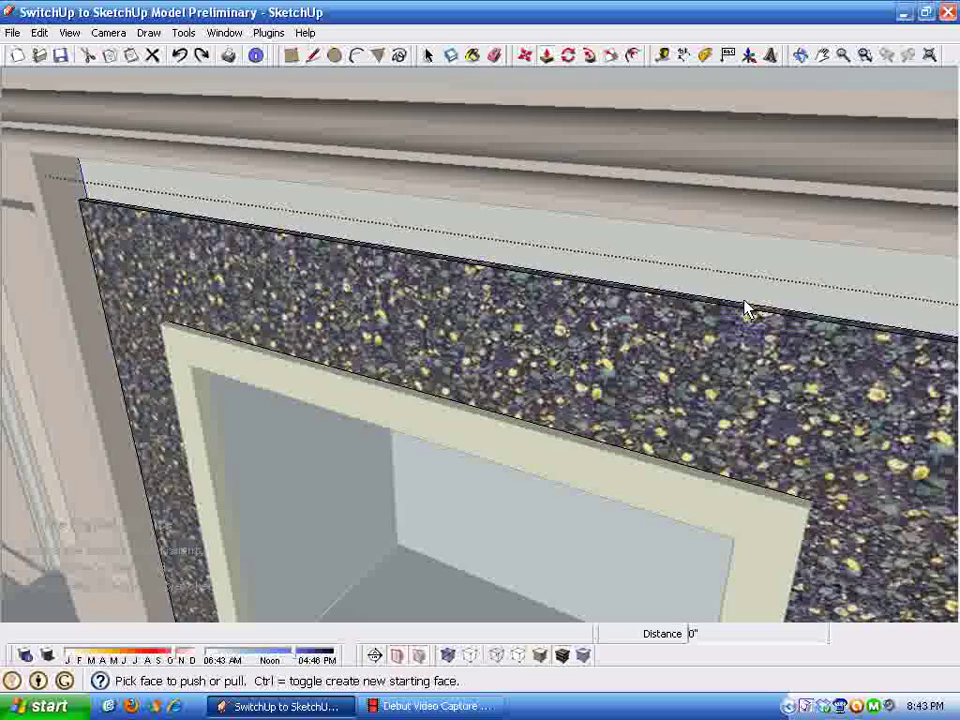
left_click_drag(746, 311, 507, 163)
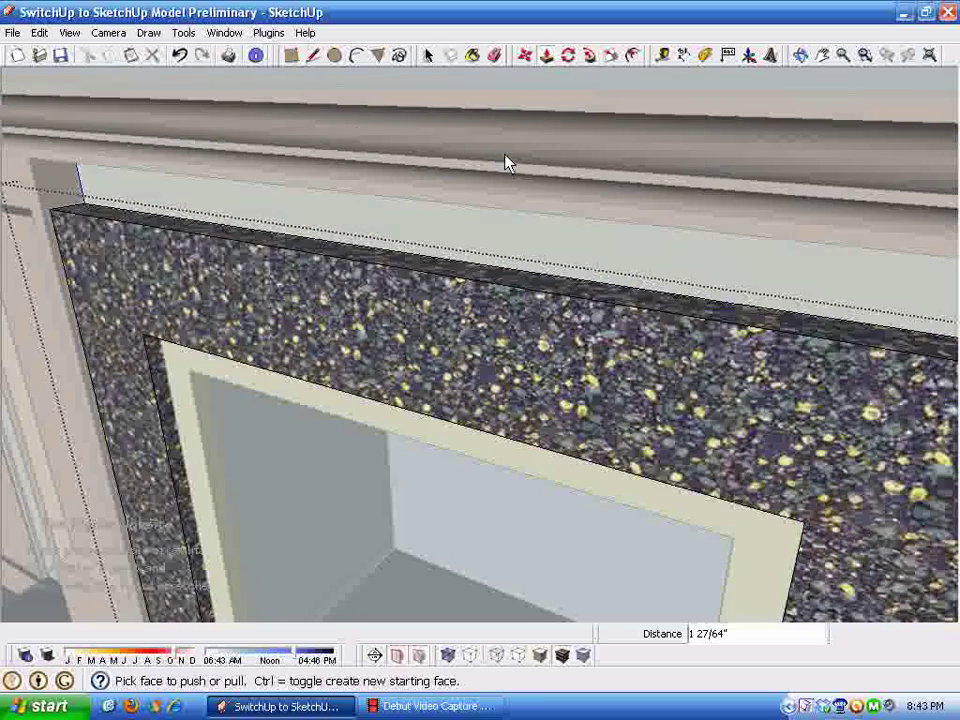
left_click(180, 56)
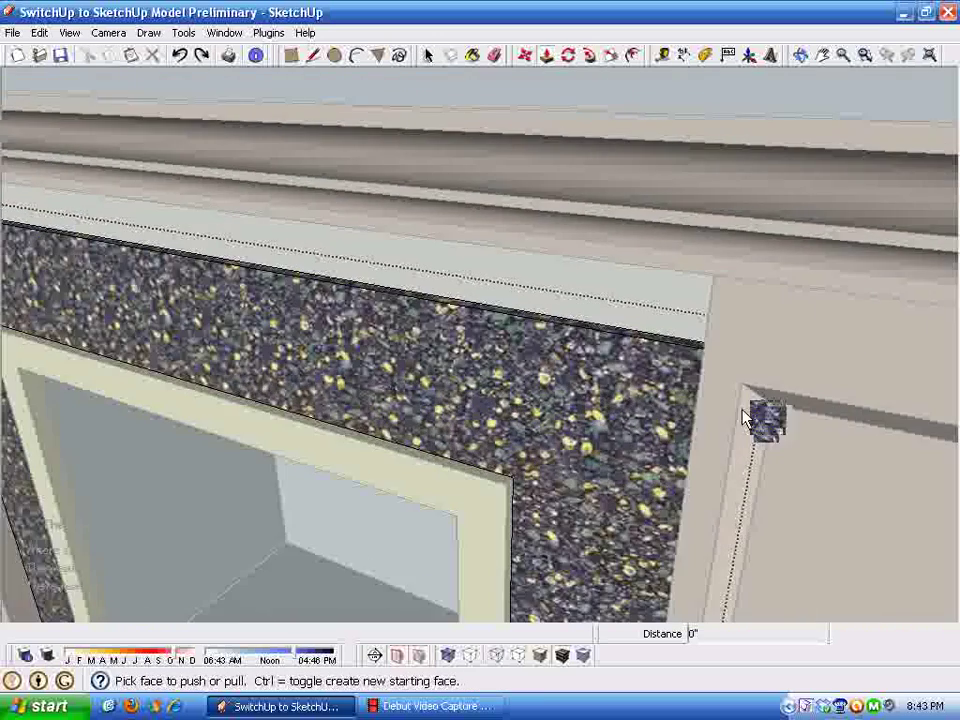
middle_click_drag(677, 343, 728, 308)
left_click(600, 331)
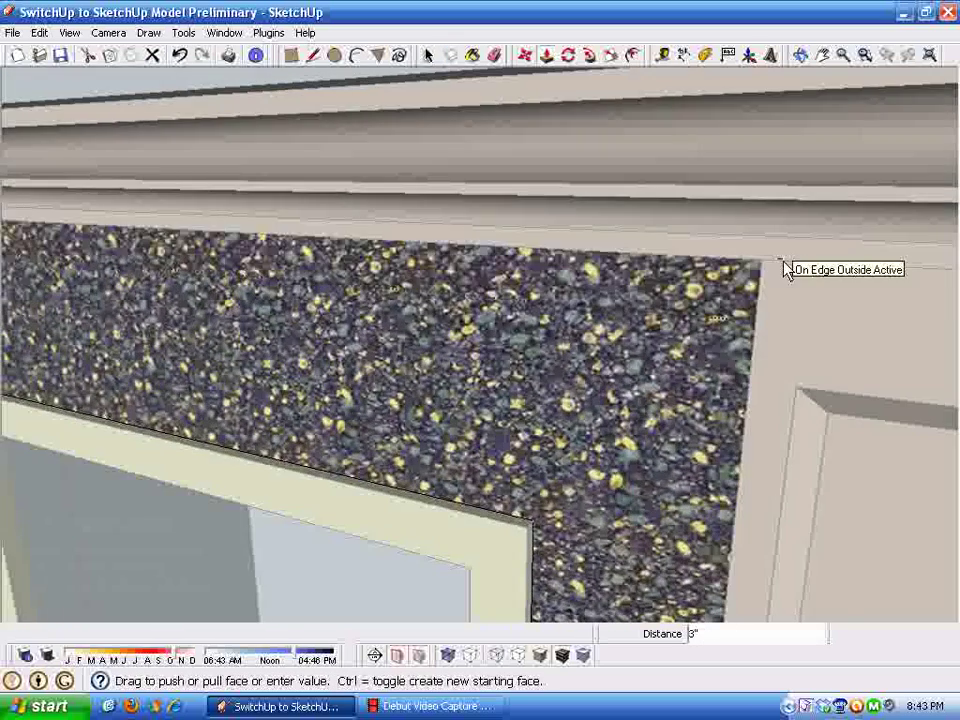
left_click(786, 262)
scroll(691, 286, "down", 5)
key("space")
scroll(677, 351, "down", 6)
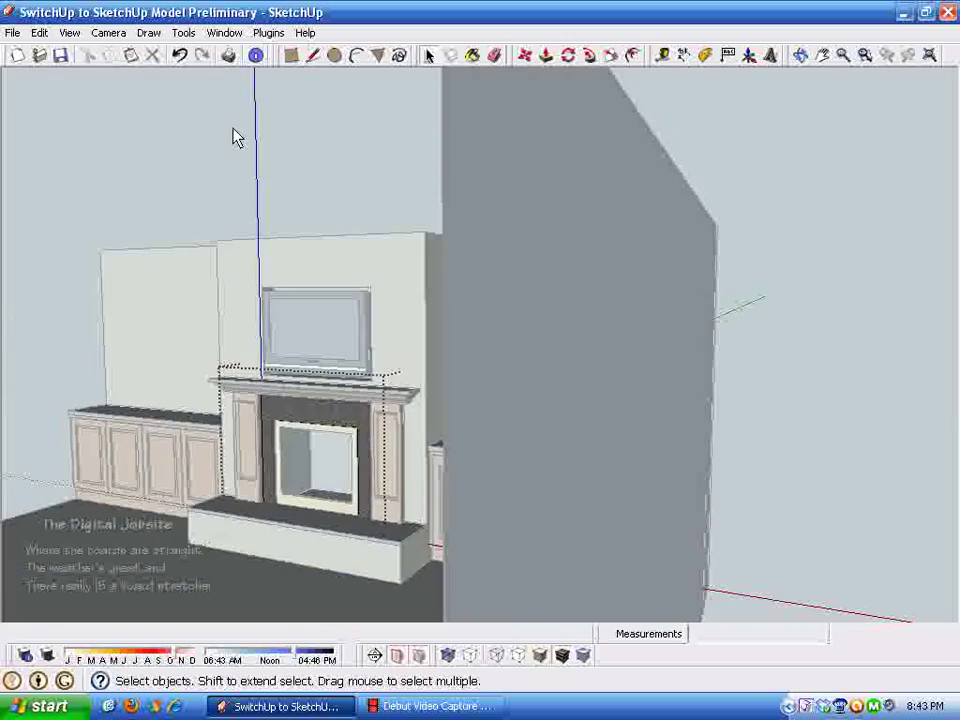
middle_click_drag(237, 137, 493, 472)
scroll(444, 521, "up", 8)
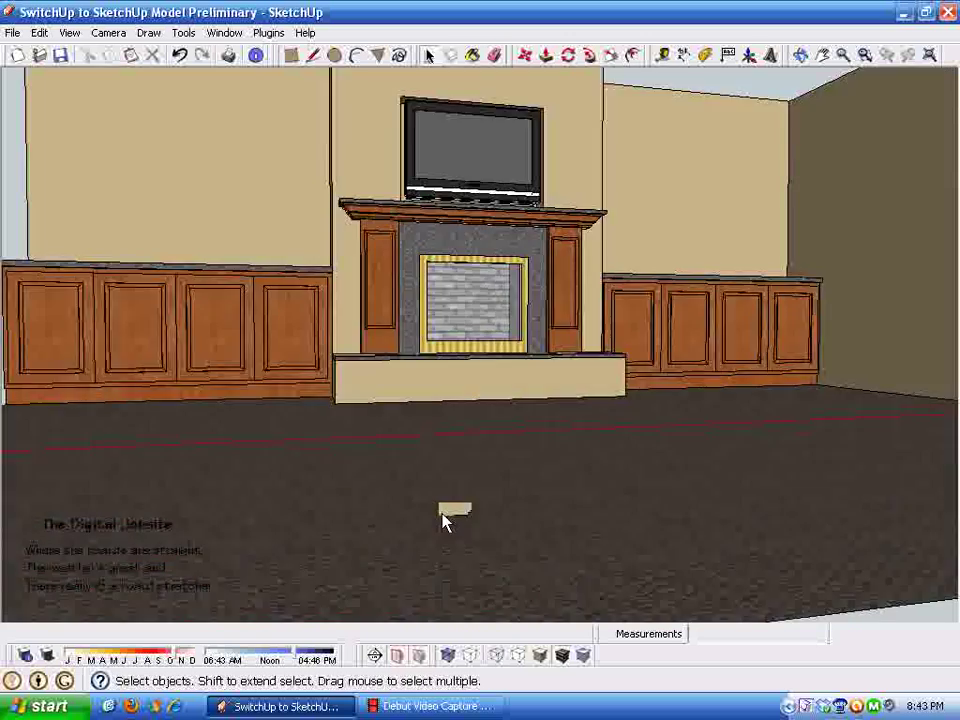
Step: Examine the modified fireplace from several angles, checking the mantel crown, pilasters and granite surround against each other
scroll(549, 302, "up", 8)
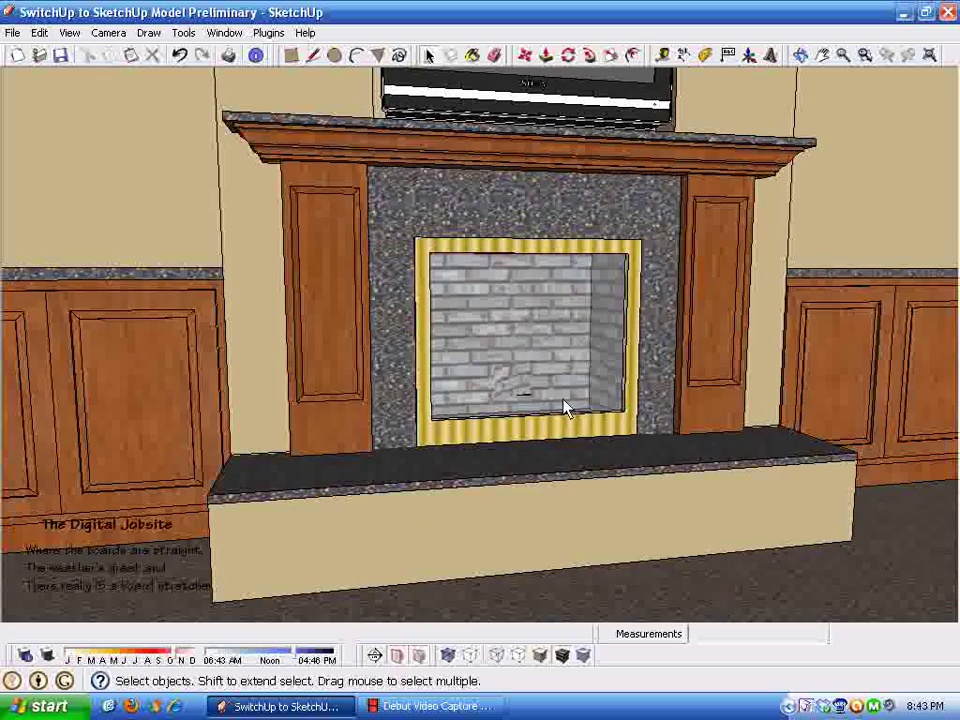
middle_click_drag(568, 407, 565, 440)
scroll(467, 467, "up", 4)
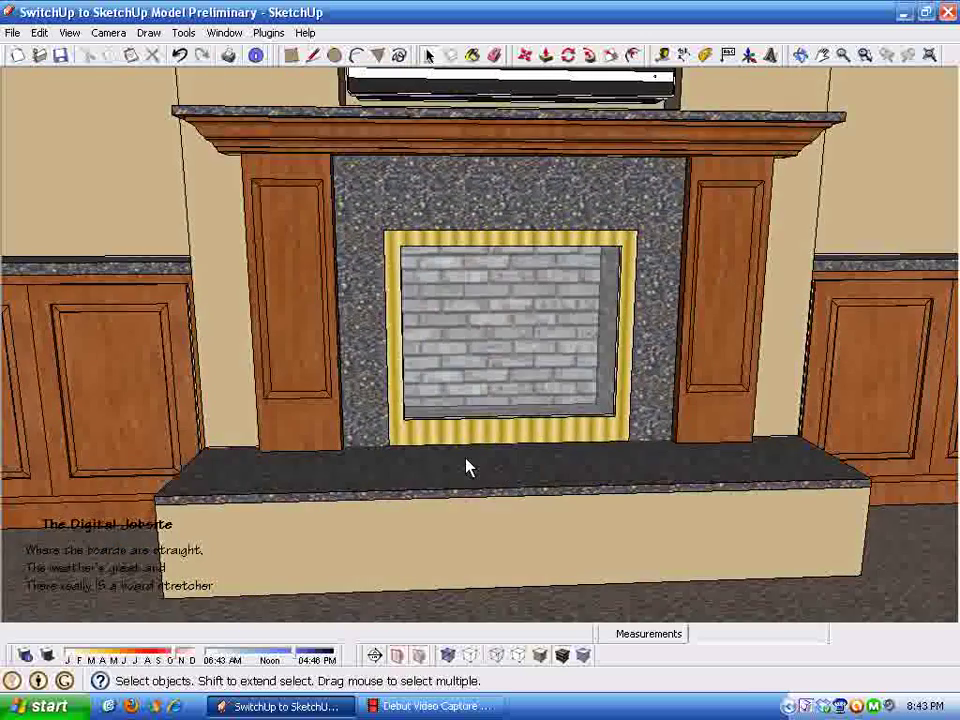
mouse_move(365, 200)
middle_mouse_down()
mouse_move(482, 231)
mouse_move(583, 311)
mouse_move(531, 304)
mouse_move(540, 170)
mouse_move(574, 171)
mouse_move(651, 189)
mouse_move(313, 214)
mouse_move(729, 285)
middle_mouse_up()
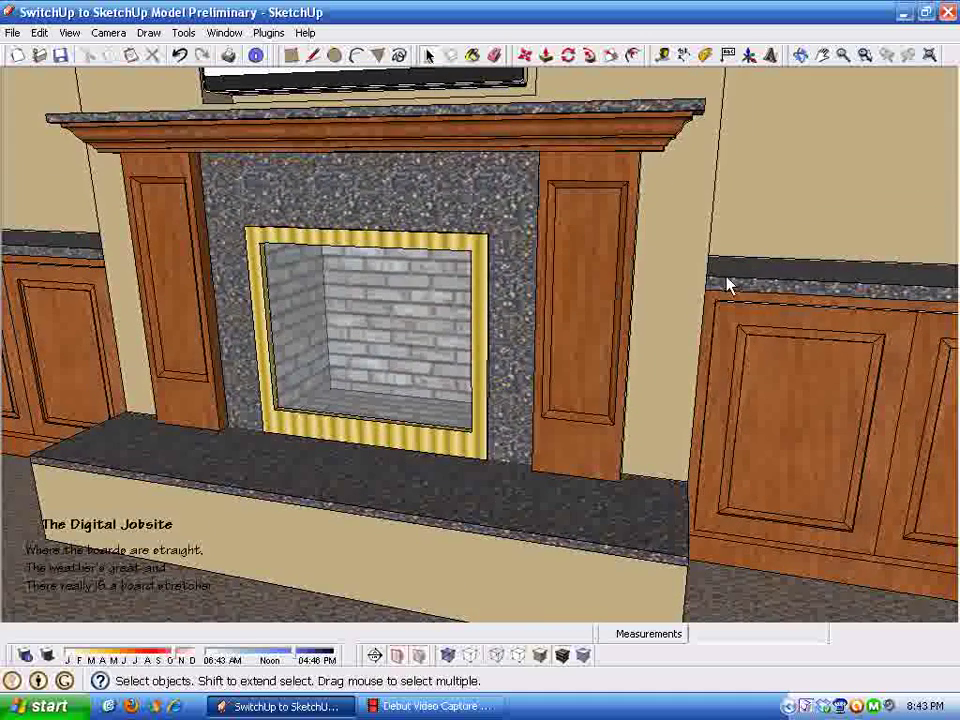
mouse_move(808, 414)
middle_mouse_down()
mouse_move(497, 410)
mouse_move(720, 484)
mouse_move(639, 461)
mouse_move(654, 444)
mouse_move(486, 229)
mouse_move(686, 474)
mouse_move(696, 521)
mouse_move(675, 469)
mouse_move(630, 467)
mouse_move(617, 456)
mouse_move(516, 511)
mouse_move(435, 531)
mouse_move(534, 530)
mouse_move(574, 461)
mouse_move(483, 303)
mouse_move(345, 178)
mouse_move(405, 326)
mouse_move(527, 358)
mouse_move(552, 406)
mouse_move(557, 369)
mouse_move(566, 377)
mouse_move(66, 238)
mouse_move(543, 456)
mouse_move(274, 399)
mouse_move(229, 369)
mouse_move(488, 366)
mouse_move(565, 340)
mouse_move(549, 386)
middle_mouse_up()
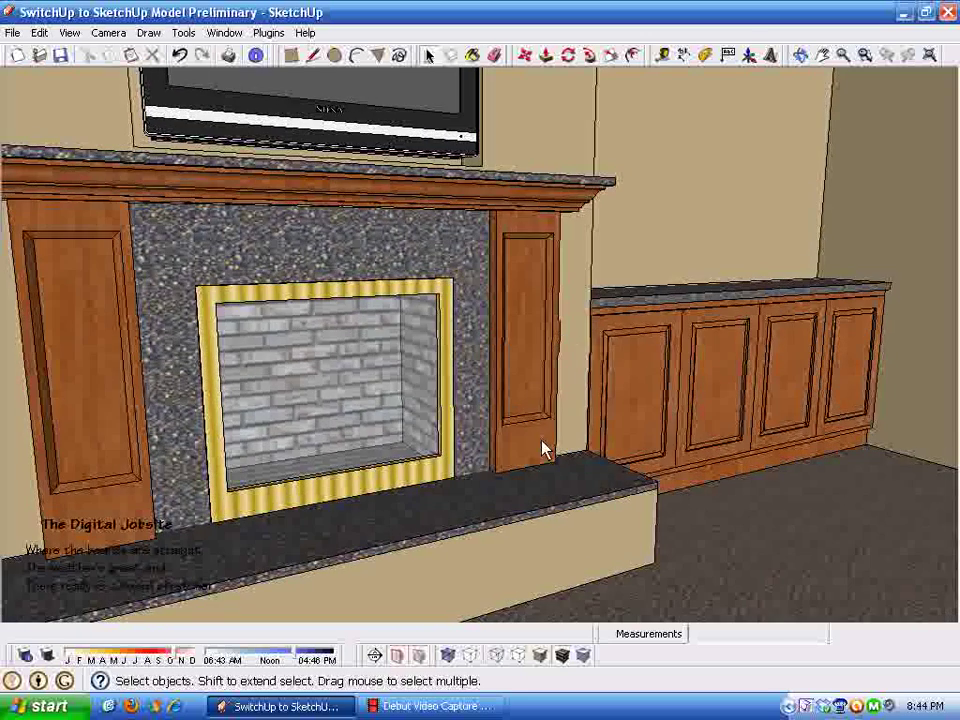
mouse_move(541, 449)
middle_mouse_down()
mouse_move(559, 358)
mouse_move(551, 471)
mouse_move(556, 189)
middle_mouse_up()
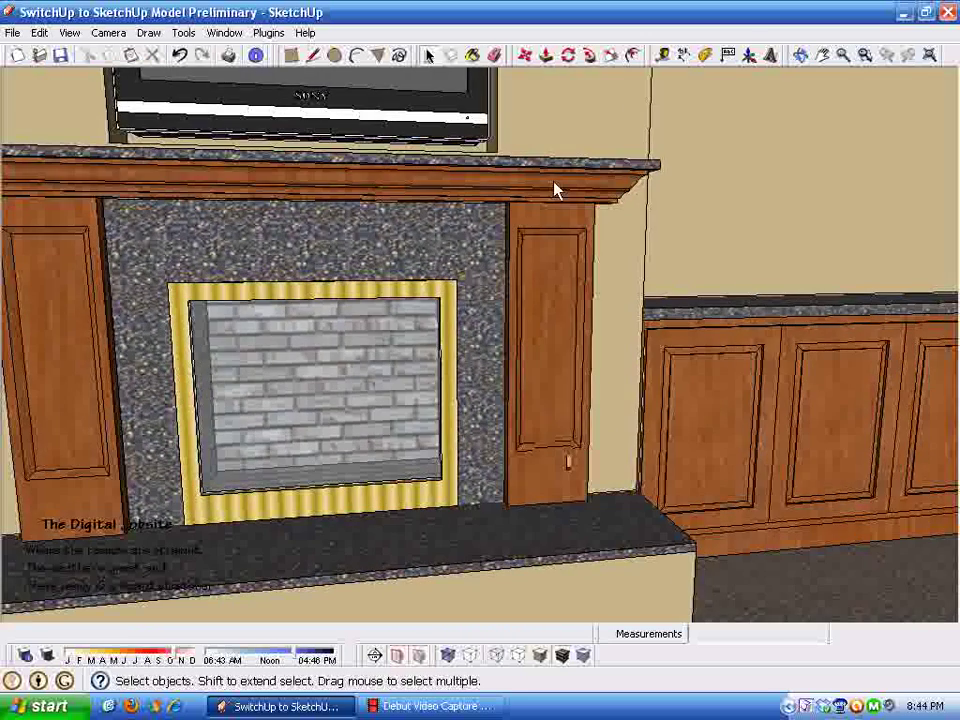
scroll(566, 503, "up", 5)
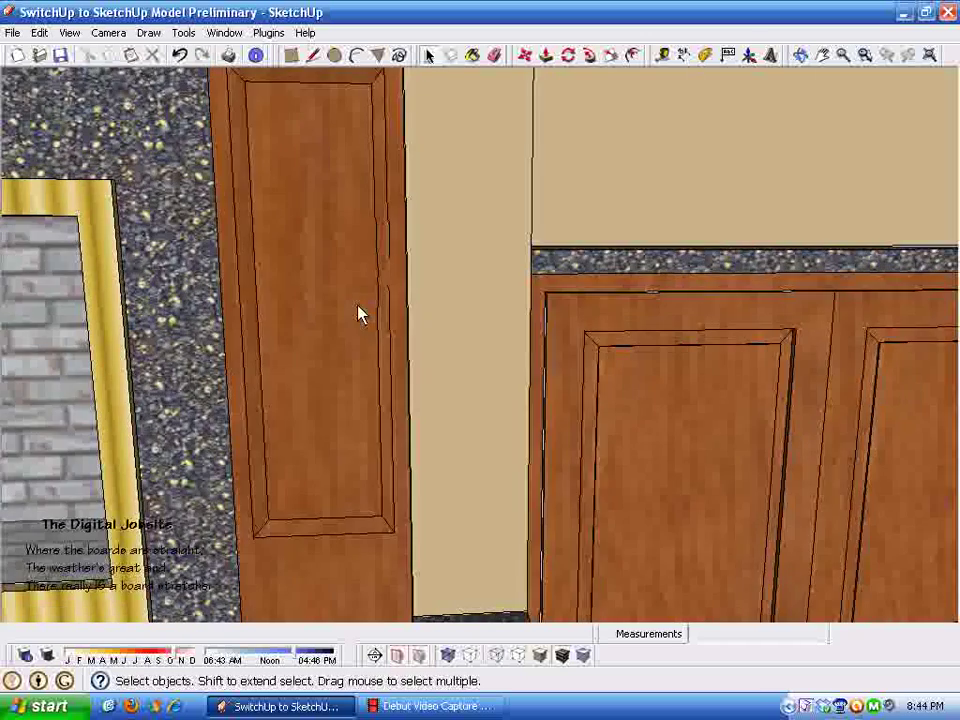
mouse_move(362, 314)
middle_mouse_down()
mouse_move(343, 508)
mouse_move(366, 564)
mouse_move(347, 212)
mouse_move(60, 372)
mouse_move(463, 520)
mouse_move(416, 560)
mouse_move(332, 497)
mouse_move(390, 229)
mouse_move(427, 170)
middle_mouse_up()
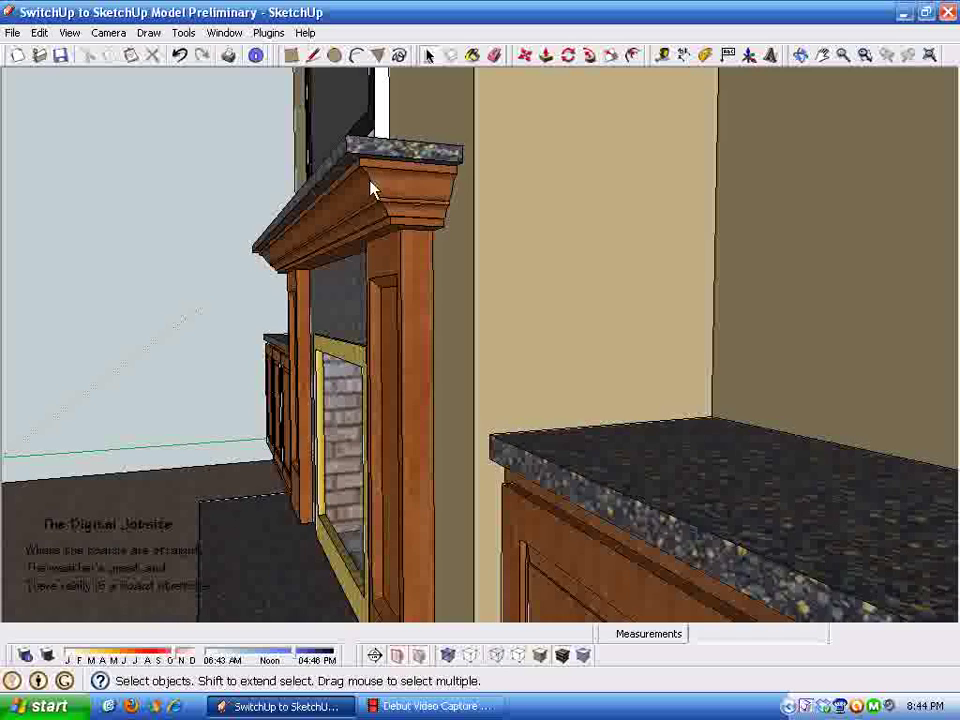
middle_click_drag(380, 255, 381, 262)
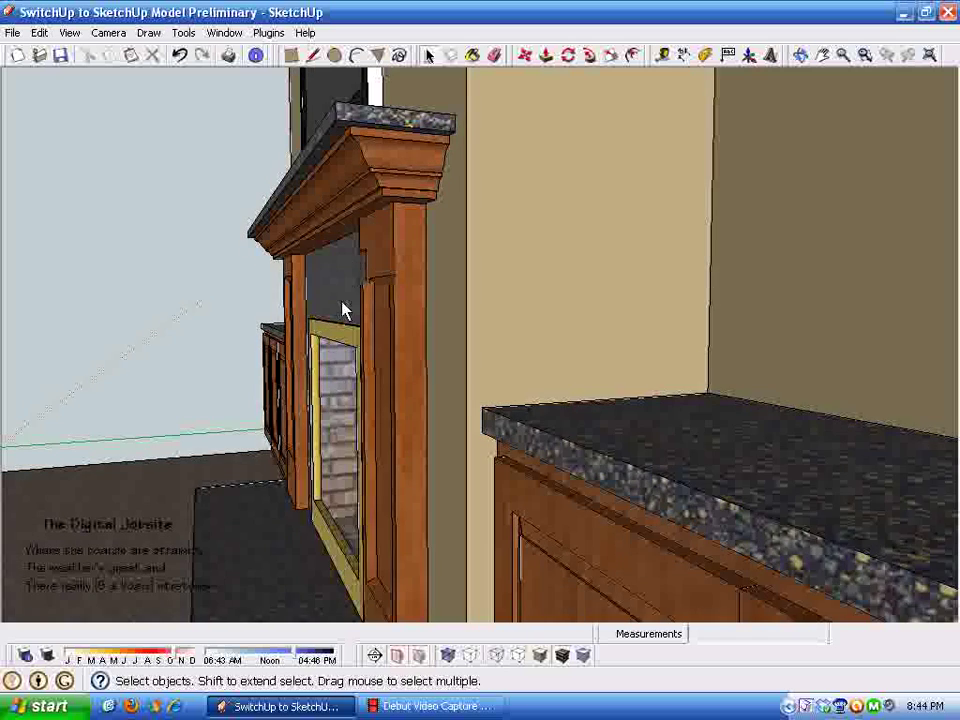
mouse_move(341, 304)
middle_mouse_down()
mouse_move(345, 276)
mouse_move(568, 428)
mouse_move(554, 486)
mouse_move(523, 516)
mouse_move(536, 506)
mouse_move(530, 500)
mouse_move(405, 456)
mouse_move(422, 394)
mouse_move(553, 403)
mouse_move(616, 437)
mouse_move(394, 399)
mouse_move(424, 450)
mouse_move(527, 454)
middle_mouse_up()
left_click(305, 355)
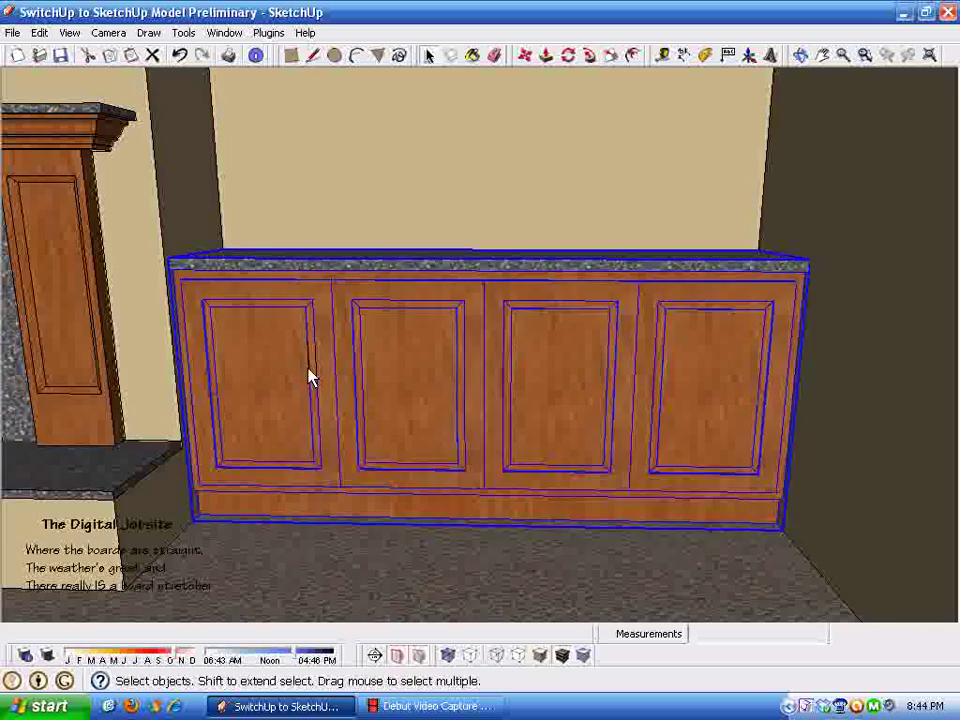
mouse_move(311, 377)
middle_mouse_down()
mouse_move(814, 461)
mouse_move(574, 414)
mouse_move(603, 417)
mouse_move(411, 403)
mouse_move(487, 352)
mouse_move(336, 343)
mouse_move(658, 210)
mouse_move(154, 208)
mouse_move(643, 407)
mouse_move(274, 375)
mouse_move(658, 407)
mouse_move(381, 403)
mouse_move(525, 407)
mouse_move(636, 371)
mouse_move(546, 388)
mouse_move(613, 414)
mouse_move(605, 105)
middle_mouse_up()
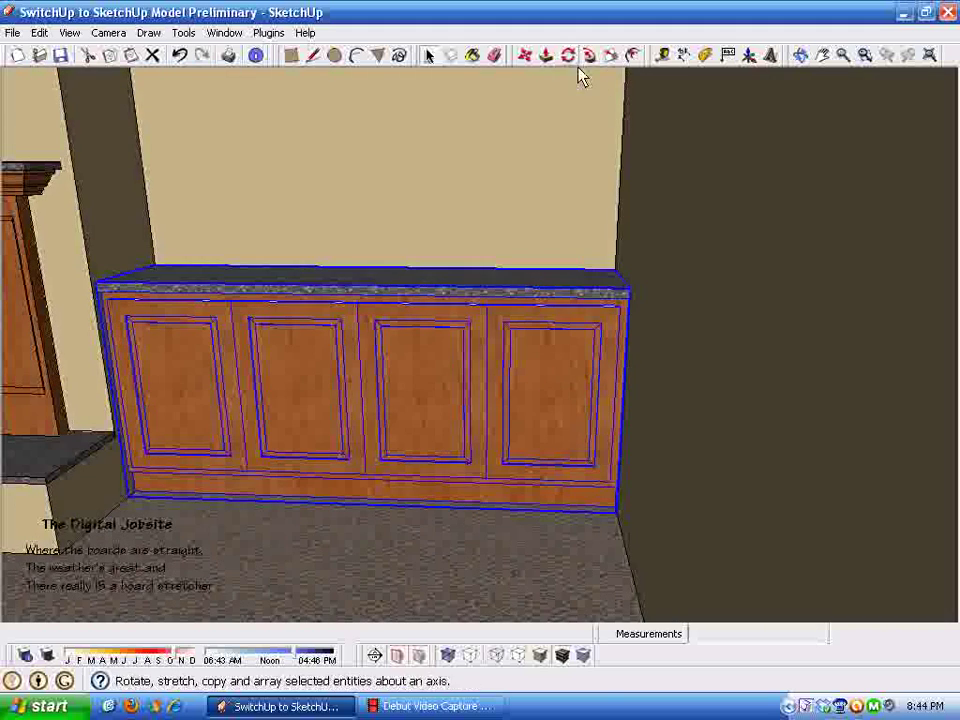
left_click(612, 55)
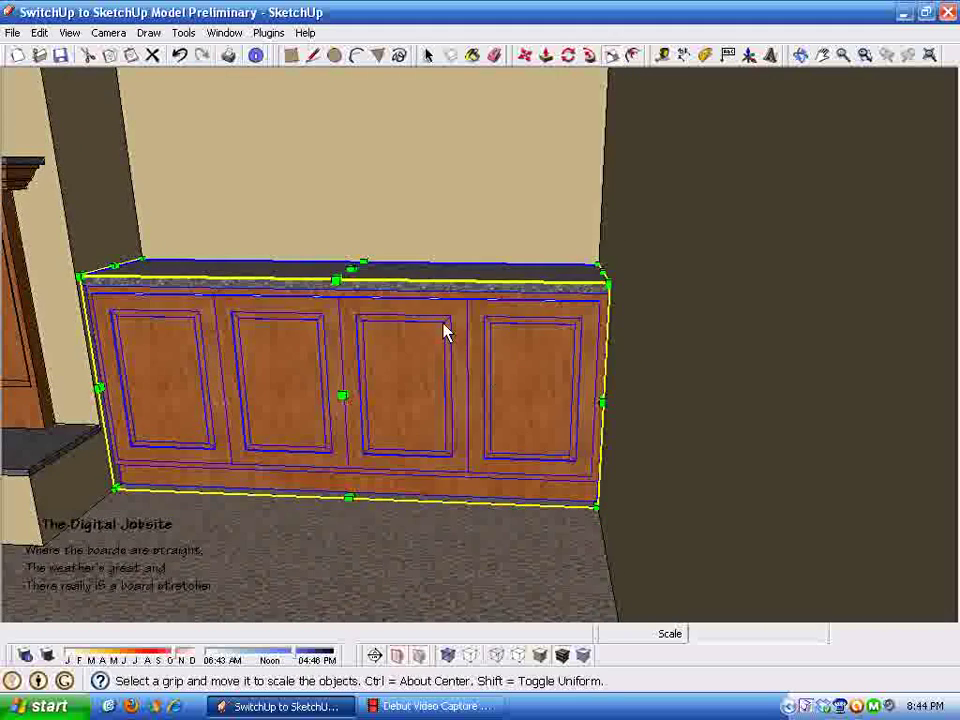
middle_click_drag(237, 316, 597, 472)
scroll(597, 472, "up", 4)
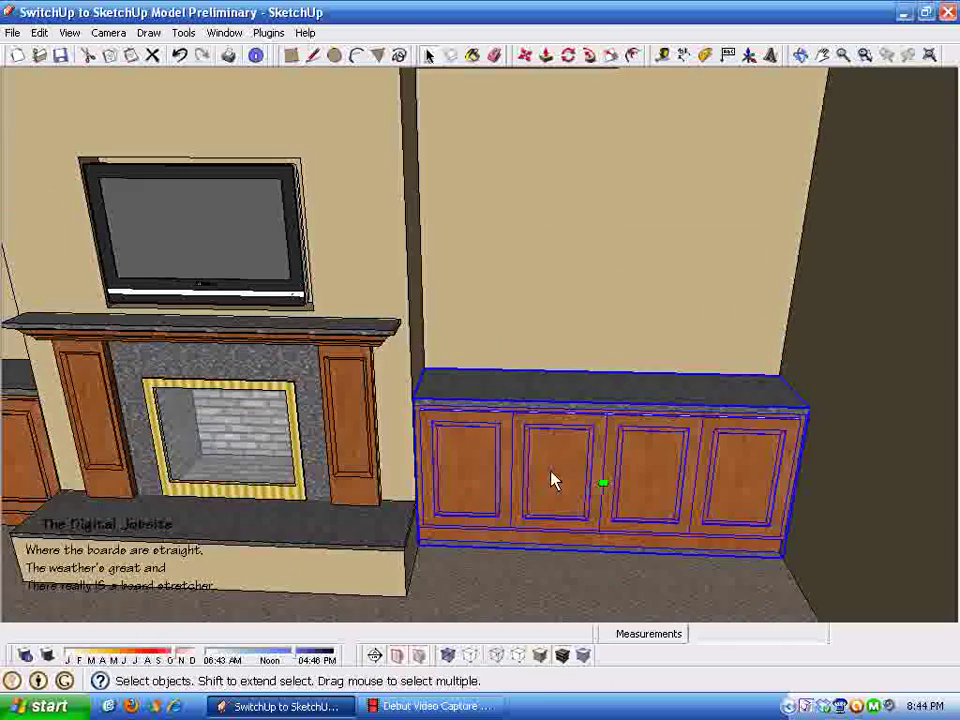
Step: Open the base cabinet right of the fireplace for editing and select all of its contents
double_click(556, 468)
triple_click(559, 456)
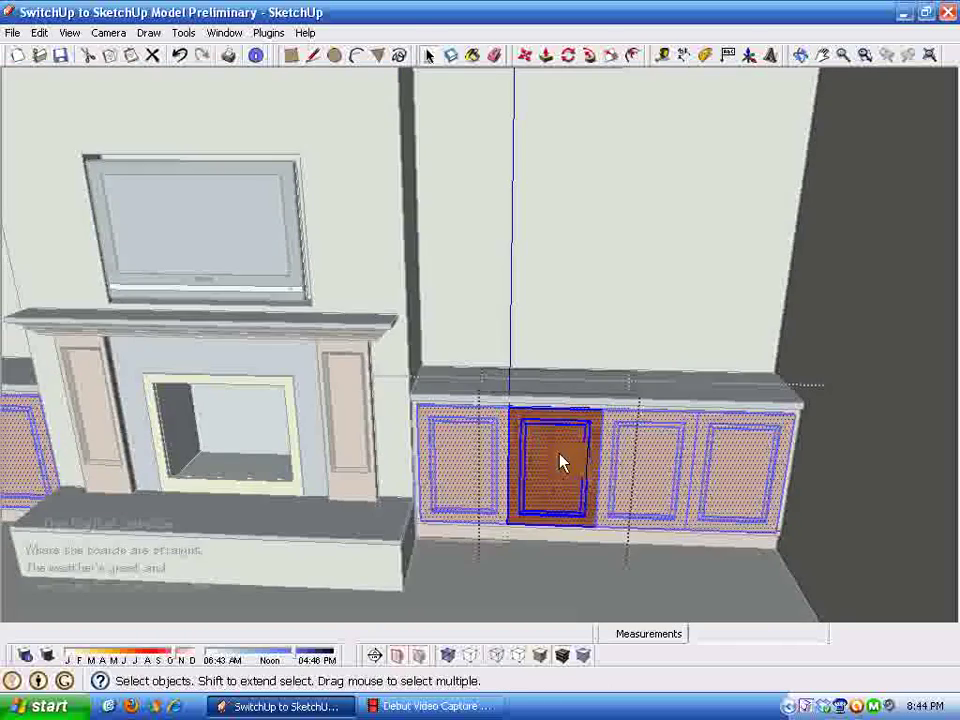
left_click(482, 393)
left_click(452, 319)
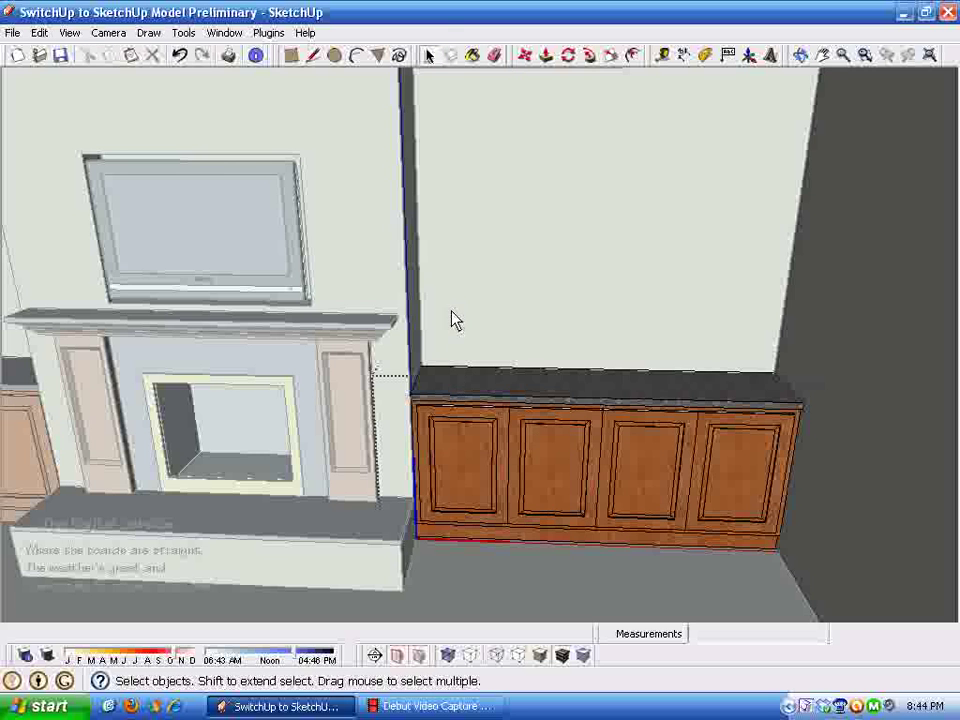
left_click(453, 378)
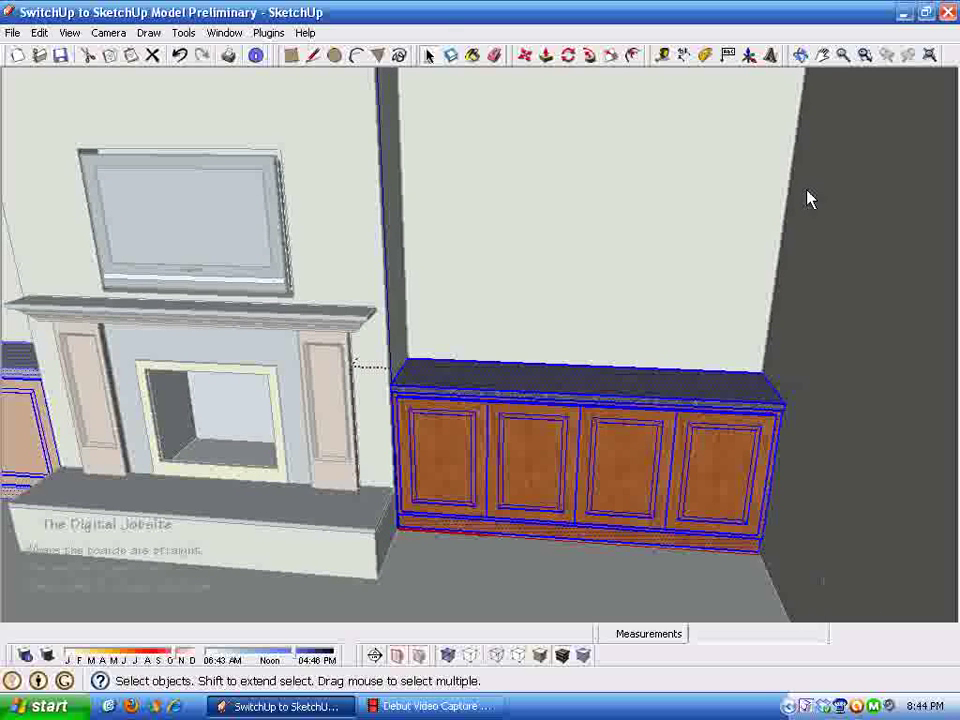
Step: Try to narrow the cabinet by scaling its selected contents to 0.50 along the red axis
middle_click_drag(808, 198, 636, 217)
middle_click_drag(690, 290, 717, 522)
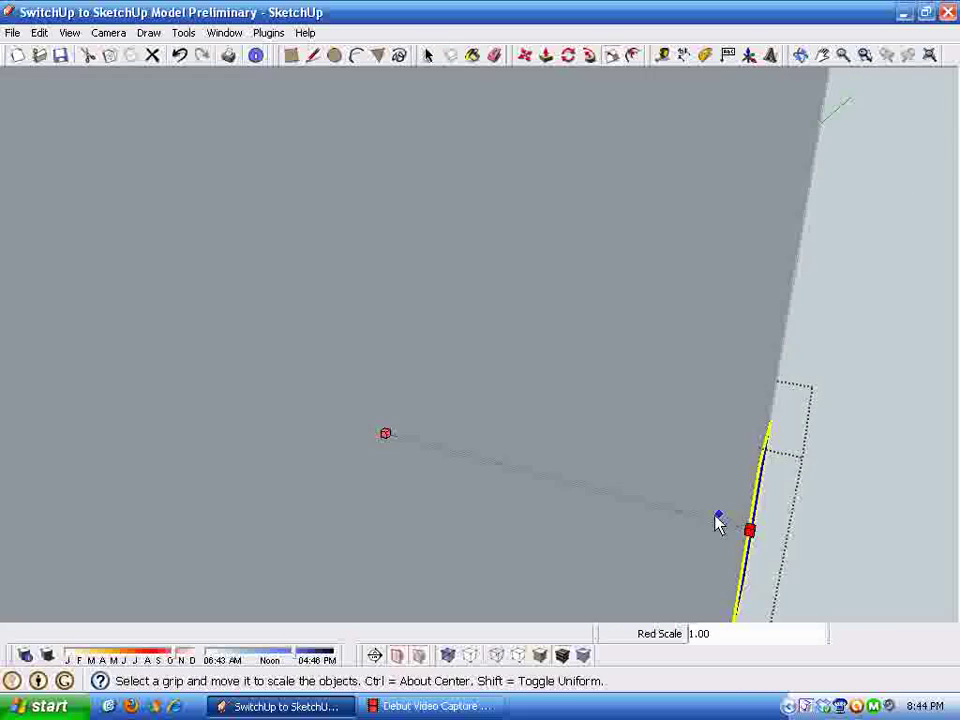
left_click_drag(715, 516, 608, 489)
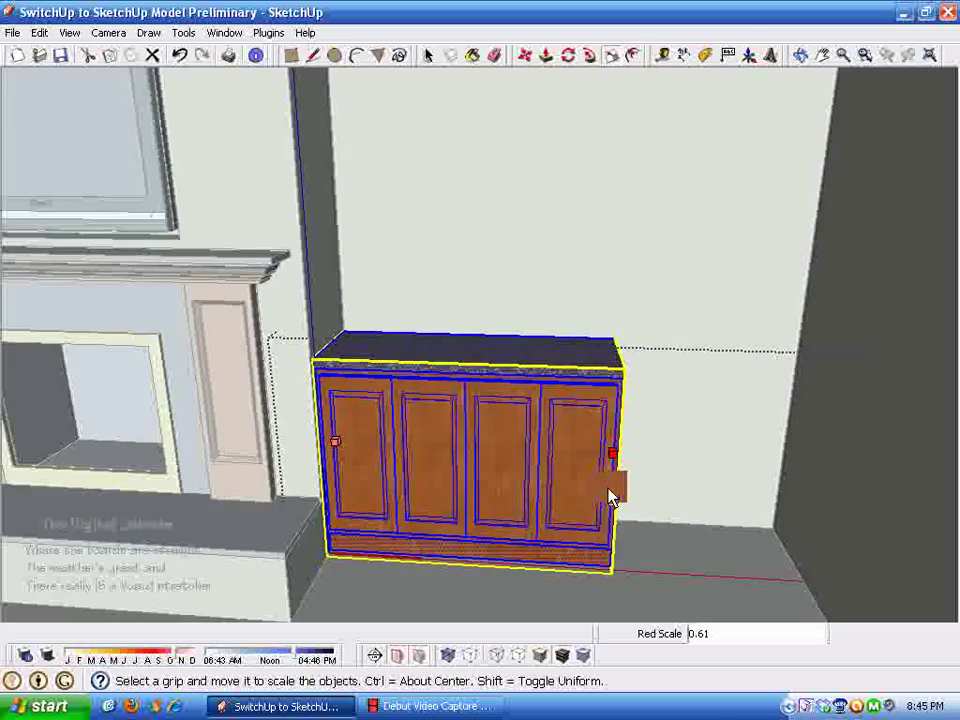
middle_click_drag(612, 497, 645, 497)
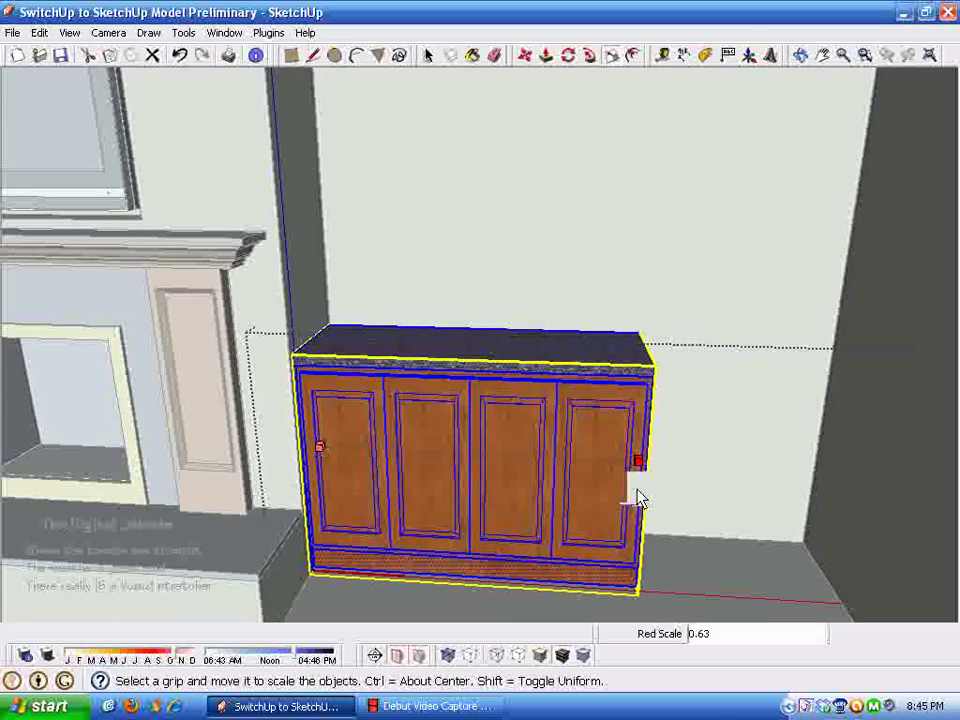
Step: Inspect the scaled cabinet's door frames up close, undo the scaling, and close the cabinet component
scroll(601, 499, "up", 10)
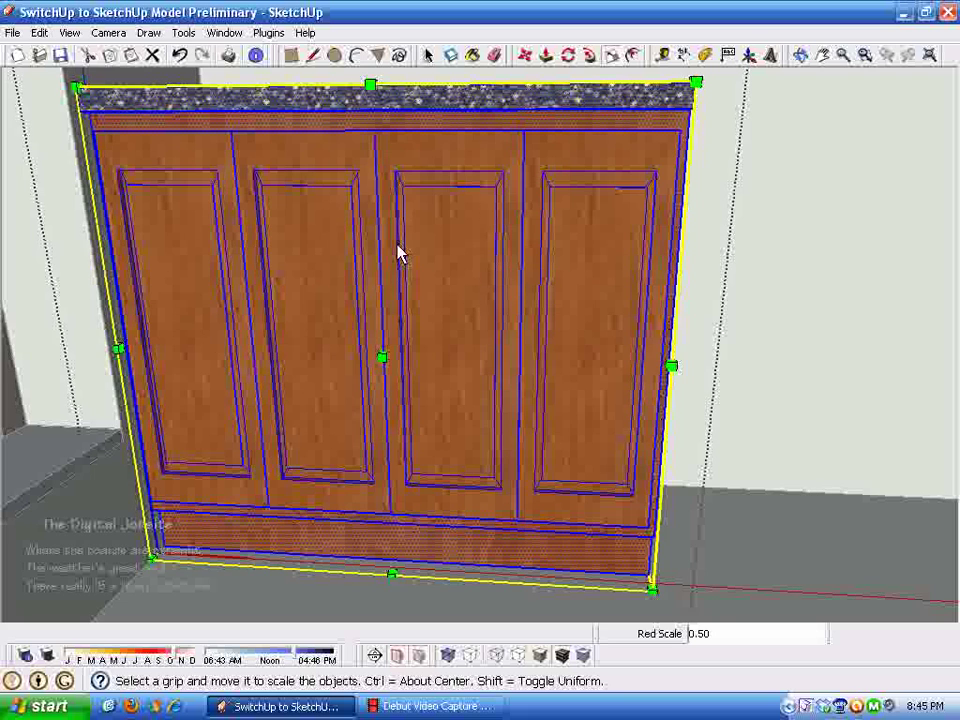
scroll(430, 280, "up", 6)
scroll(430, 280, "up", 6)
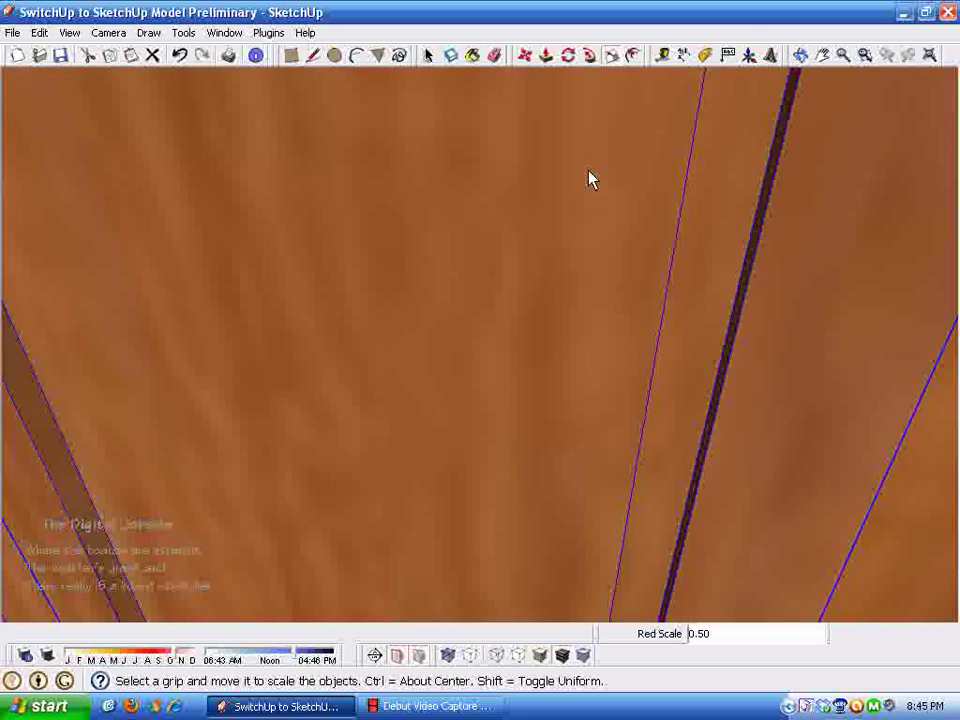
scroll(782, 186, "down", 8)
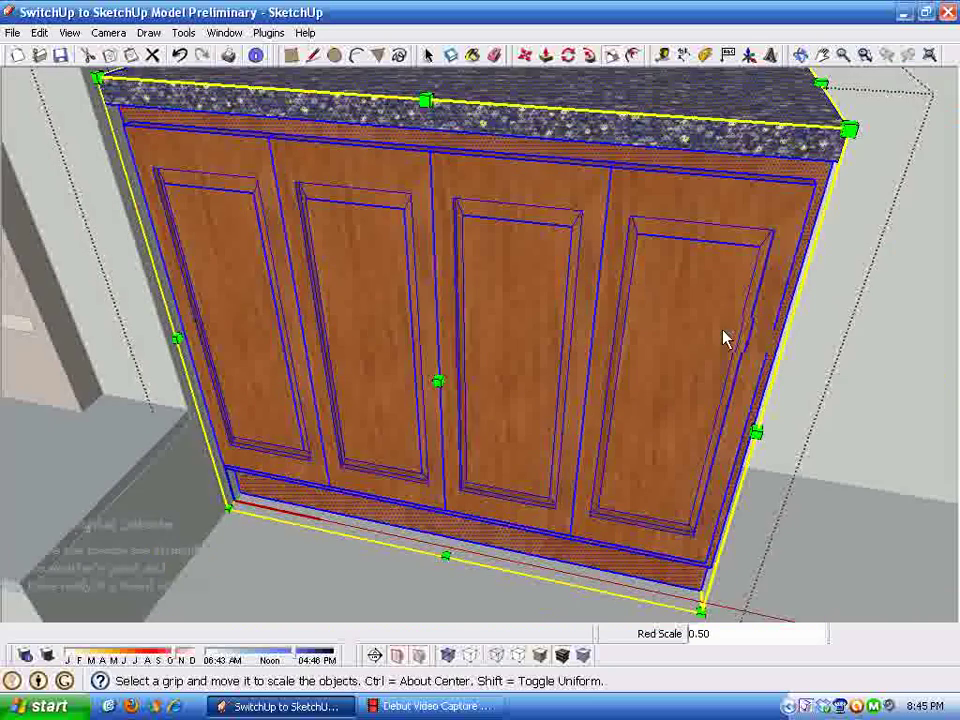
middle_click_drag(723, 330, 733, 330)
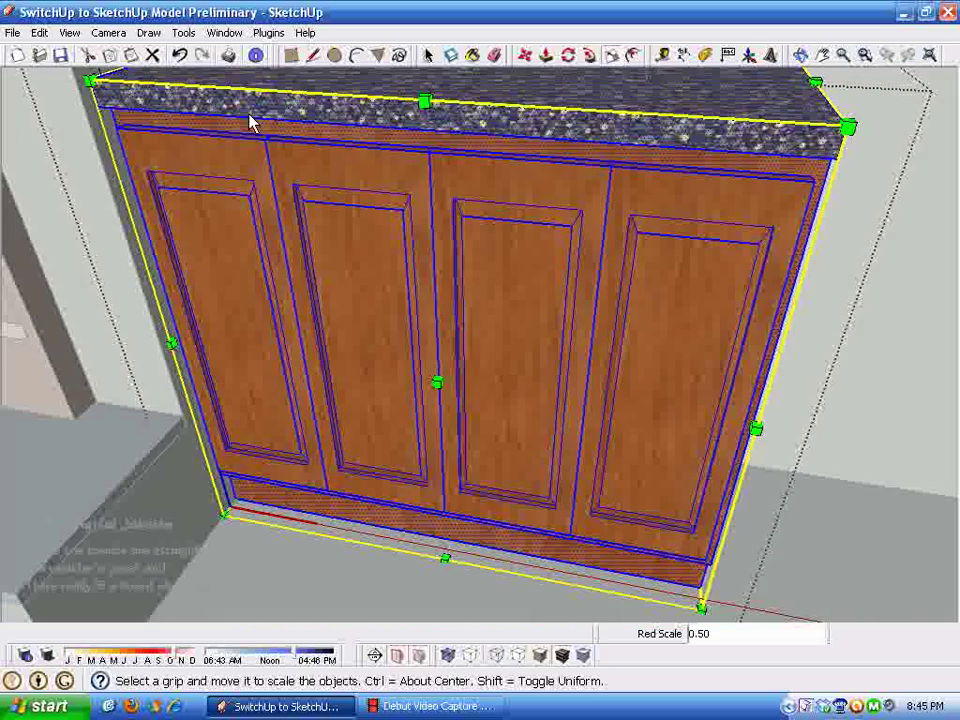
scroll(189, 103, "down", 2)
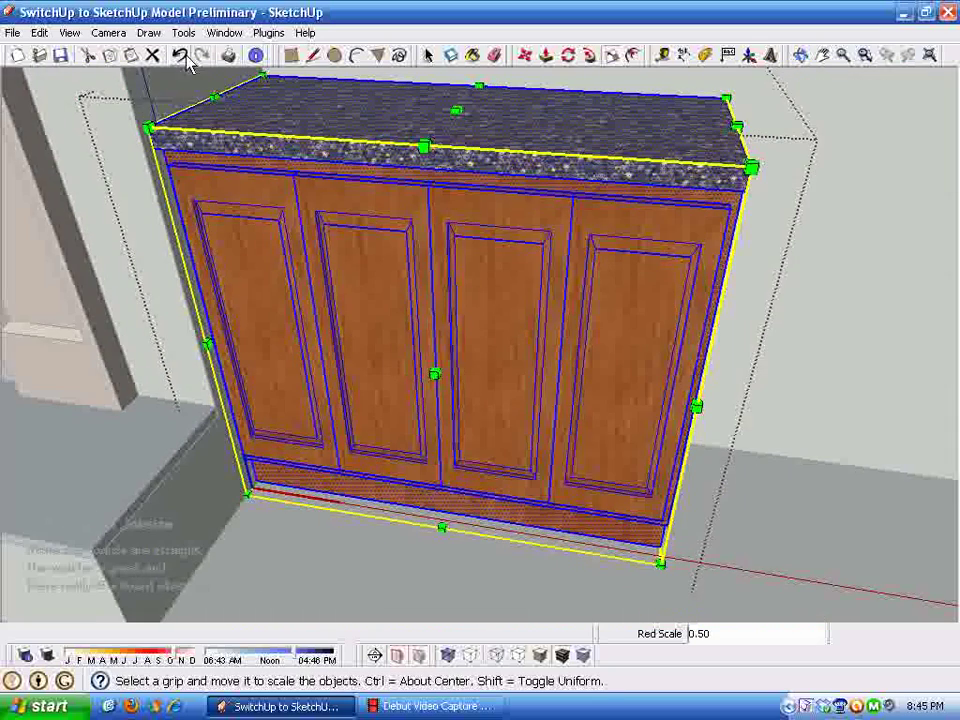
left_click(181, 58)
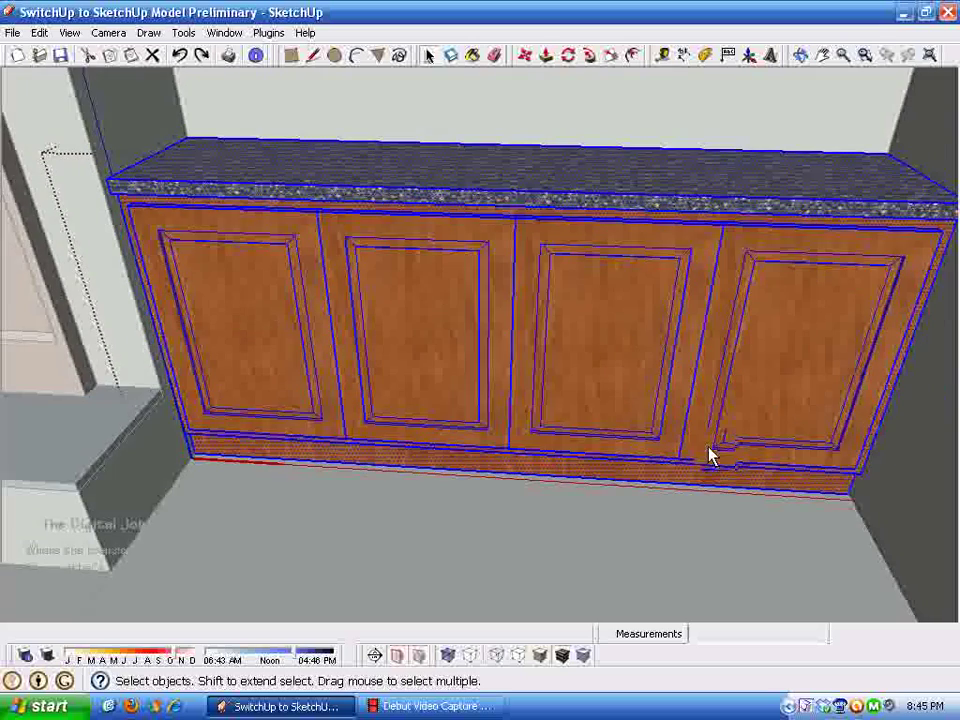
left_click(289, 303)
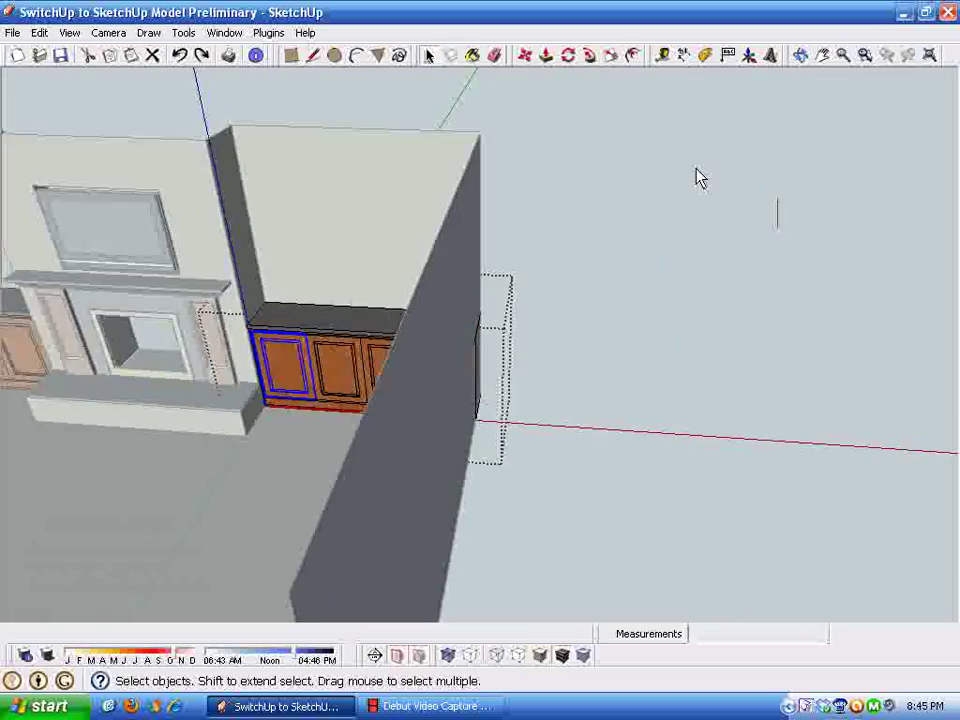
left_click(642, 175)
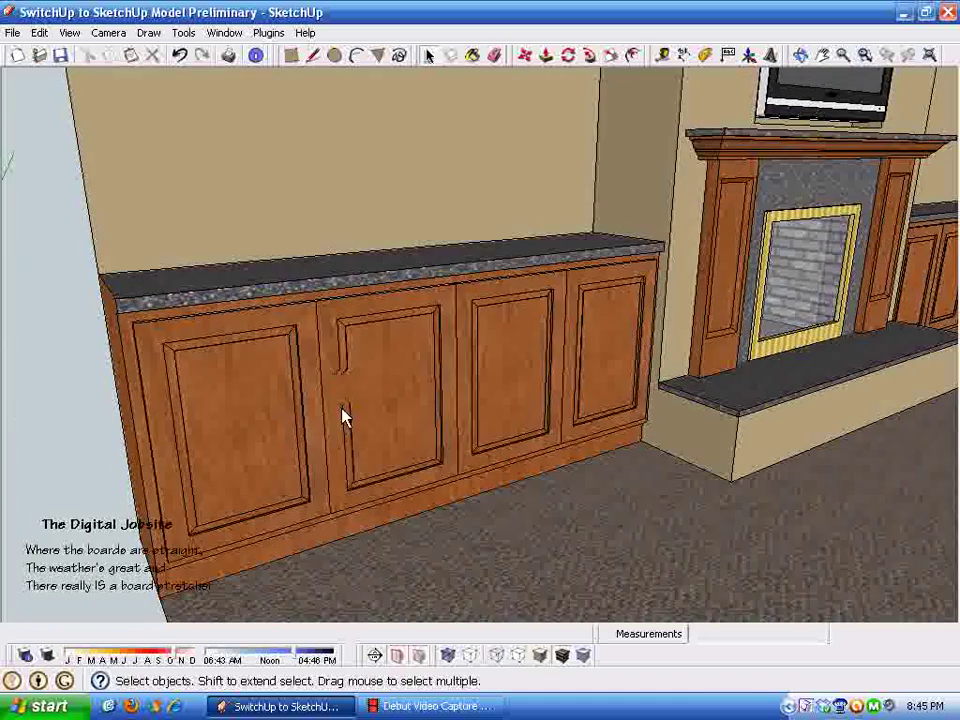
Step: Copy the base cabinet left of the fireplace to the open space outside the room
left_click(343, 417)
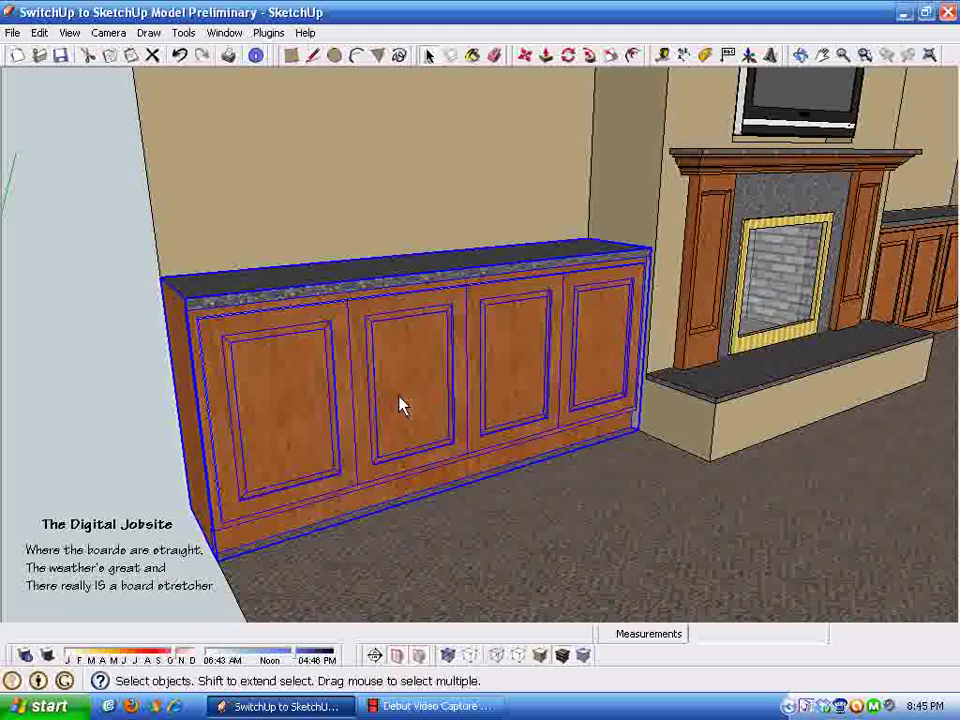
left_click(525, 56)
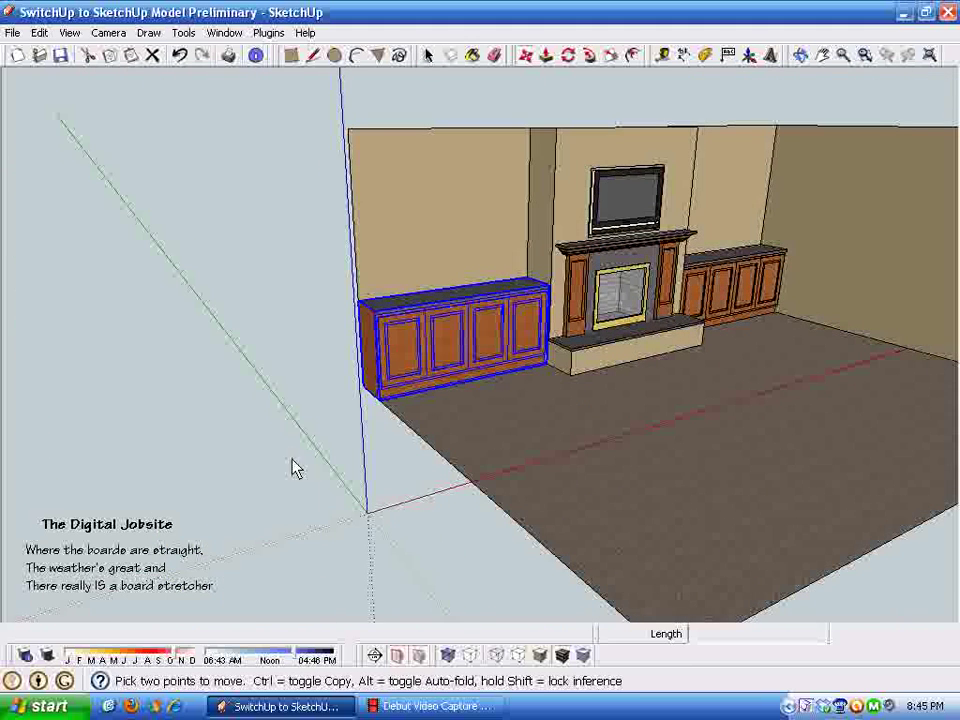
key("ctrl")
left_click(392, 373)
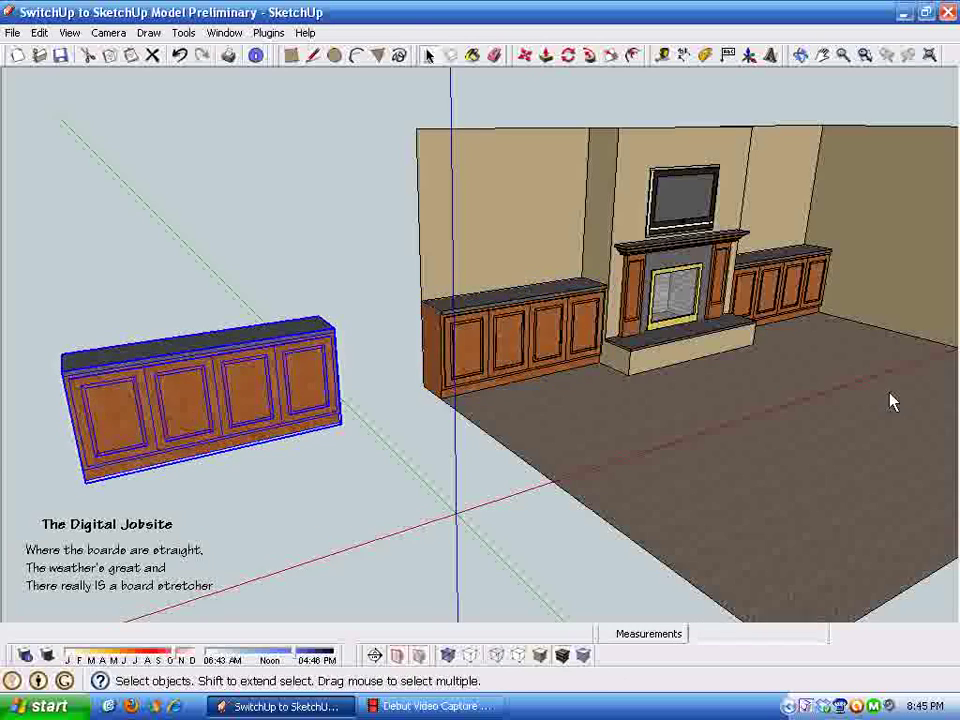
Step: Open the copied cabinet for editing and move its four doors 36 inches straight down, clear of the case
scroll(302, 521, "up", 3)
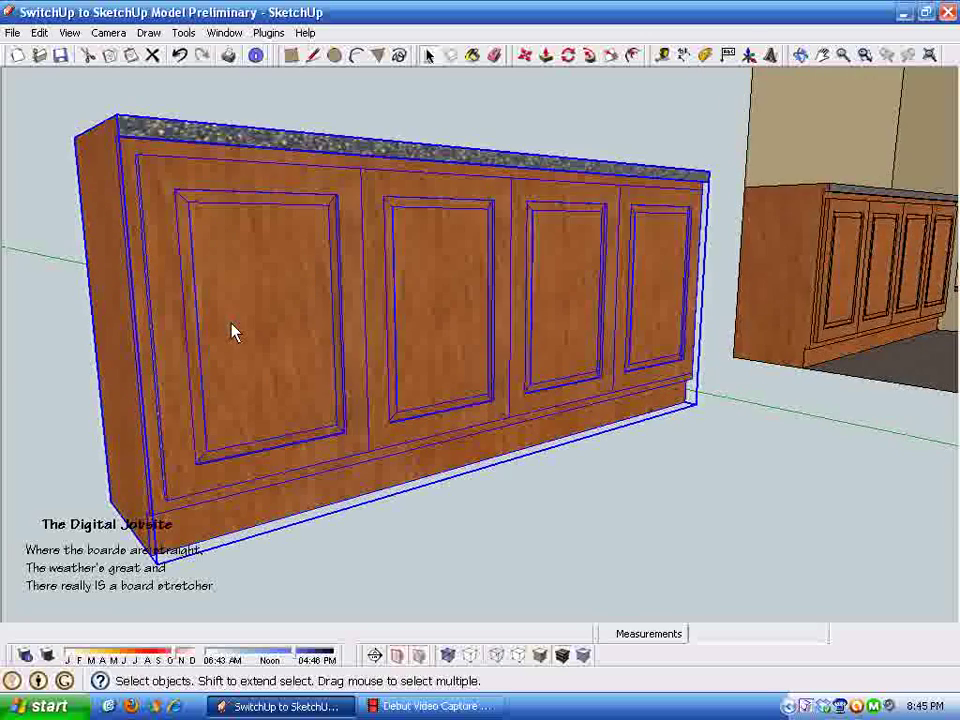
double_click(238, 328)
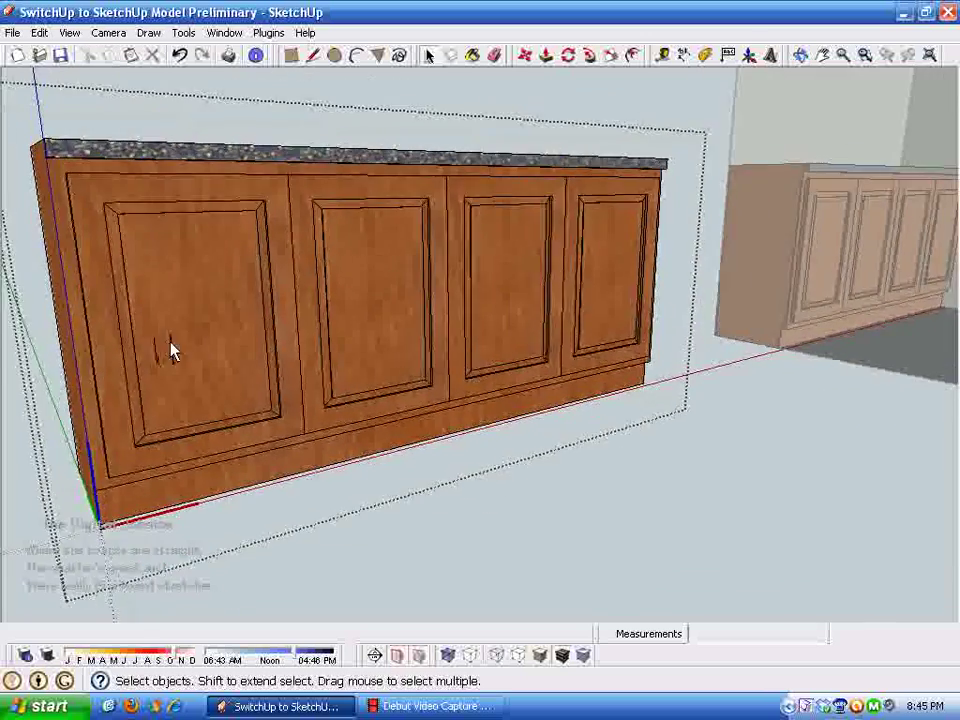
left_click(277, 383)
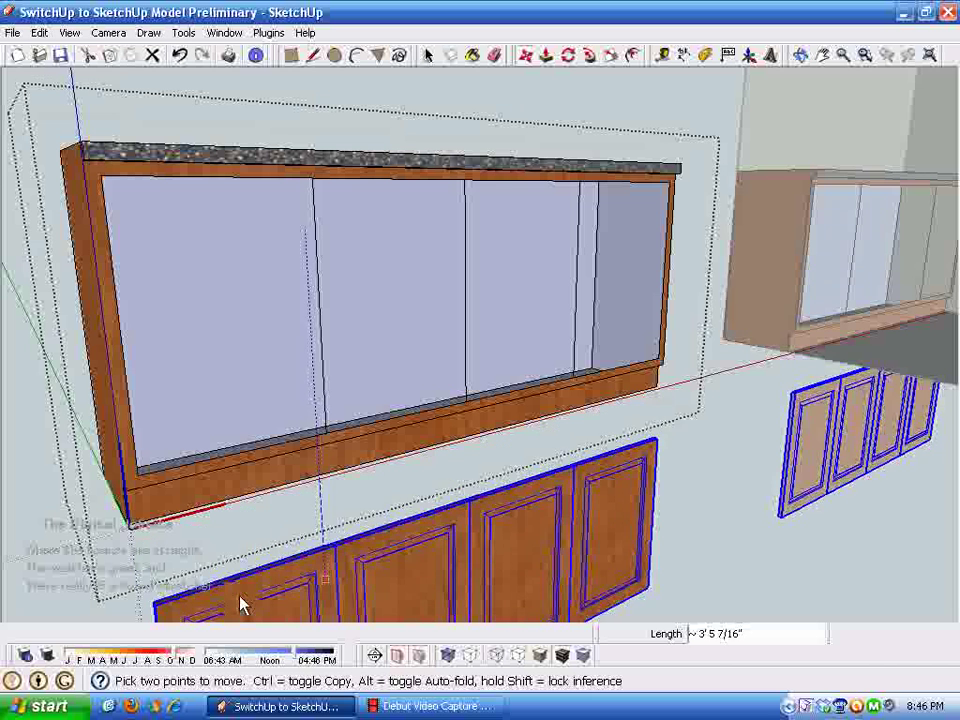
type("30")
key("Return")
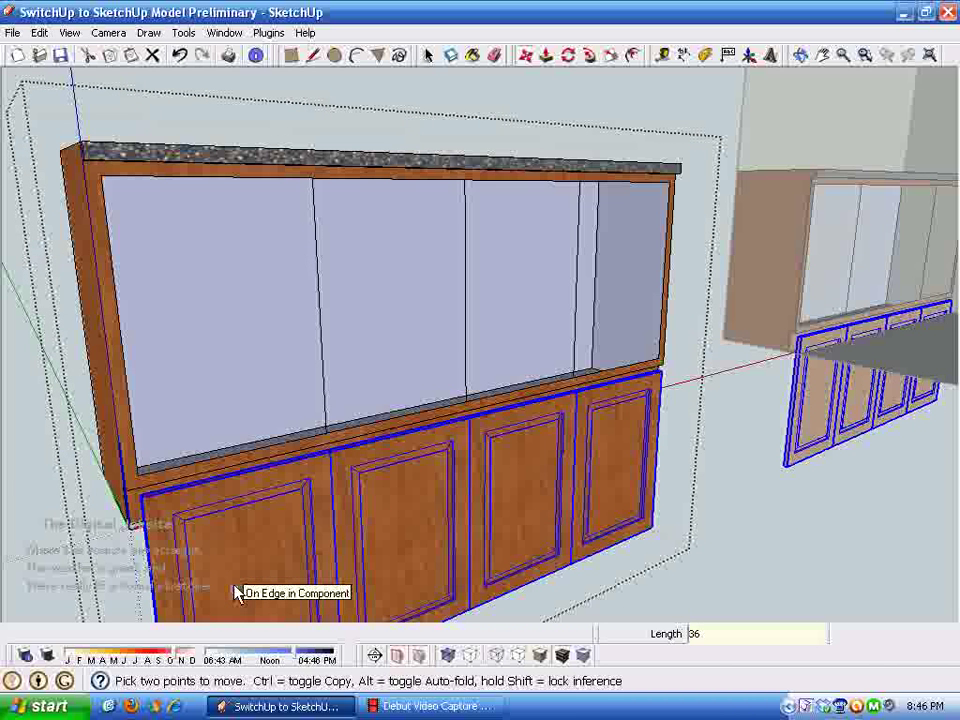
key("Return")
Step: Move the left end of the copied cabinet's case and countertop 8 inches inward along the red axis, and close the component
middle_click_drag(213, 402, 66, 107)
triple_click(199, 295)
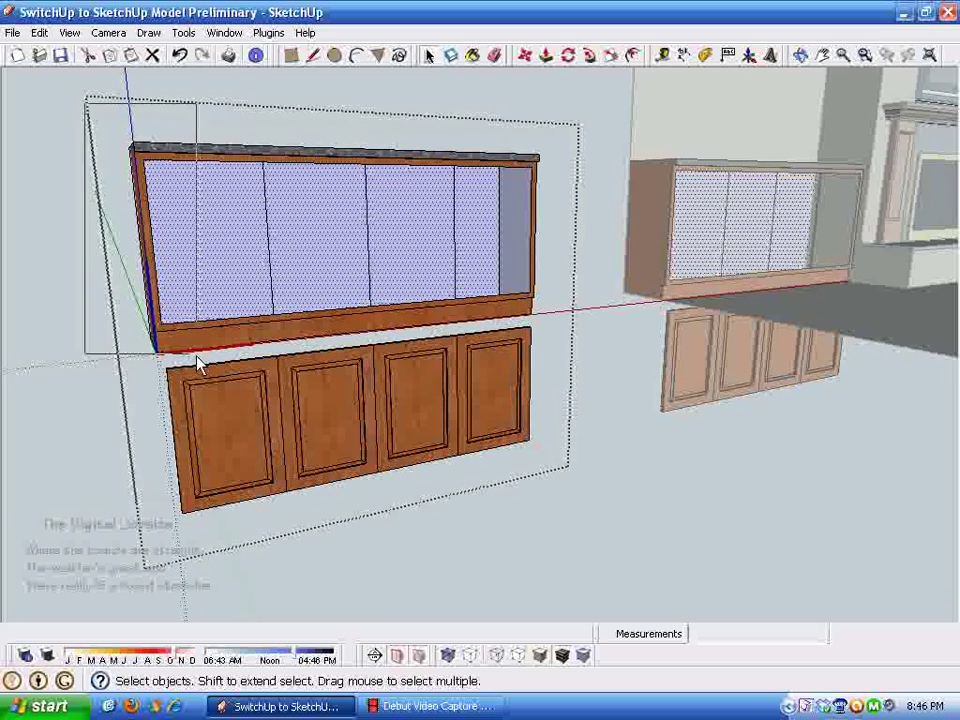
middle_click_drag(197, 366, 548, 84)
left_click(524, 55)
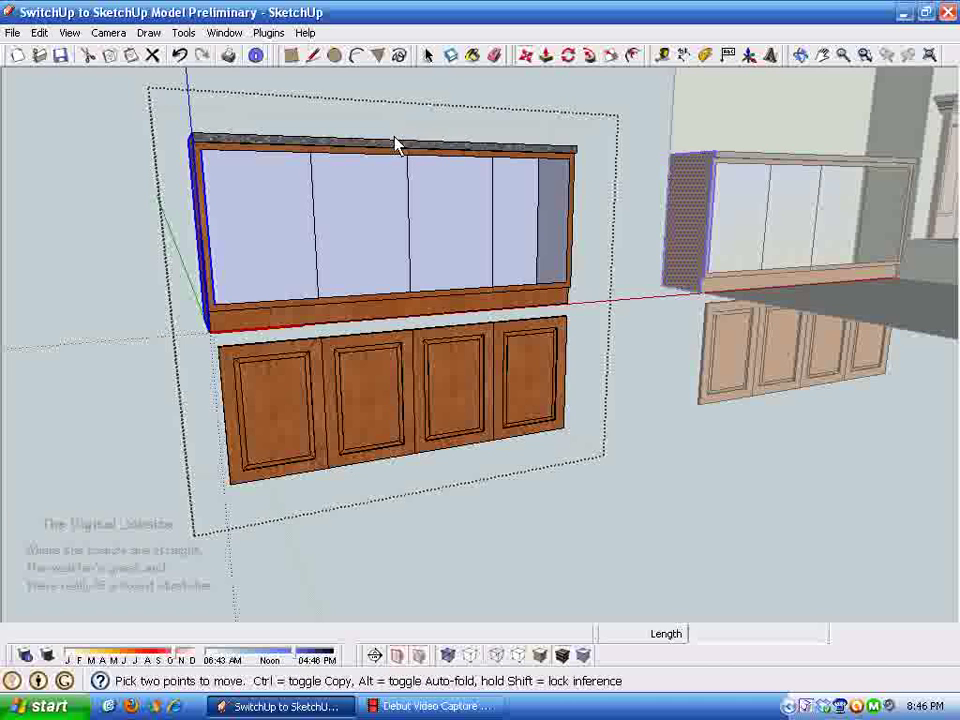
middle_click_drag(396, 144, 225, 306)
scroll(225, 308, "up", 3)
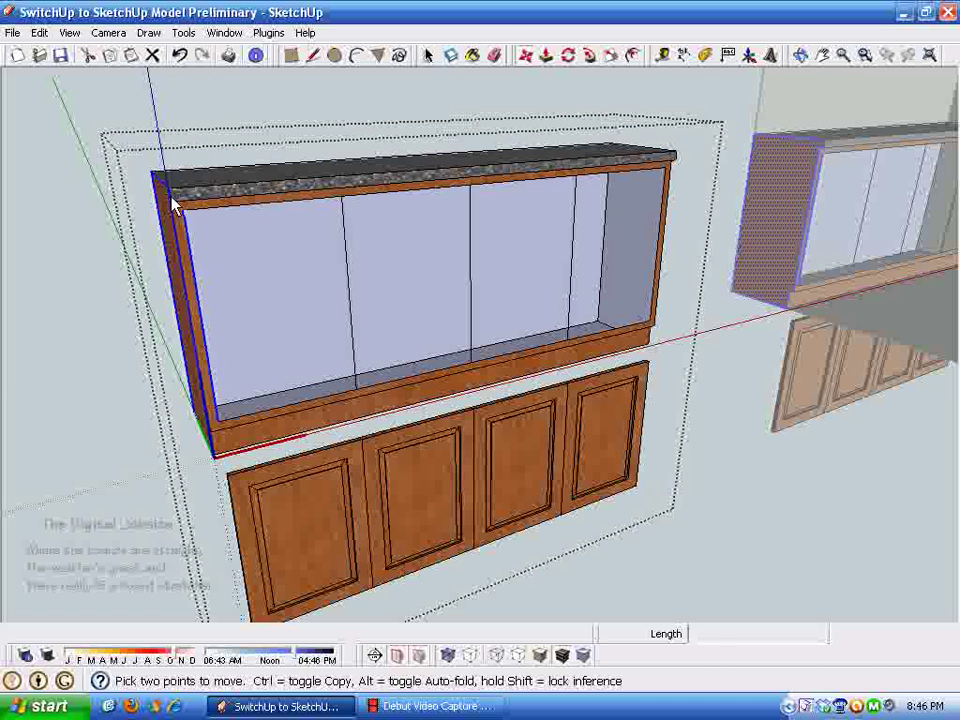
left_click(172, 201)
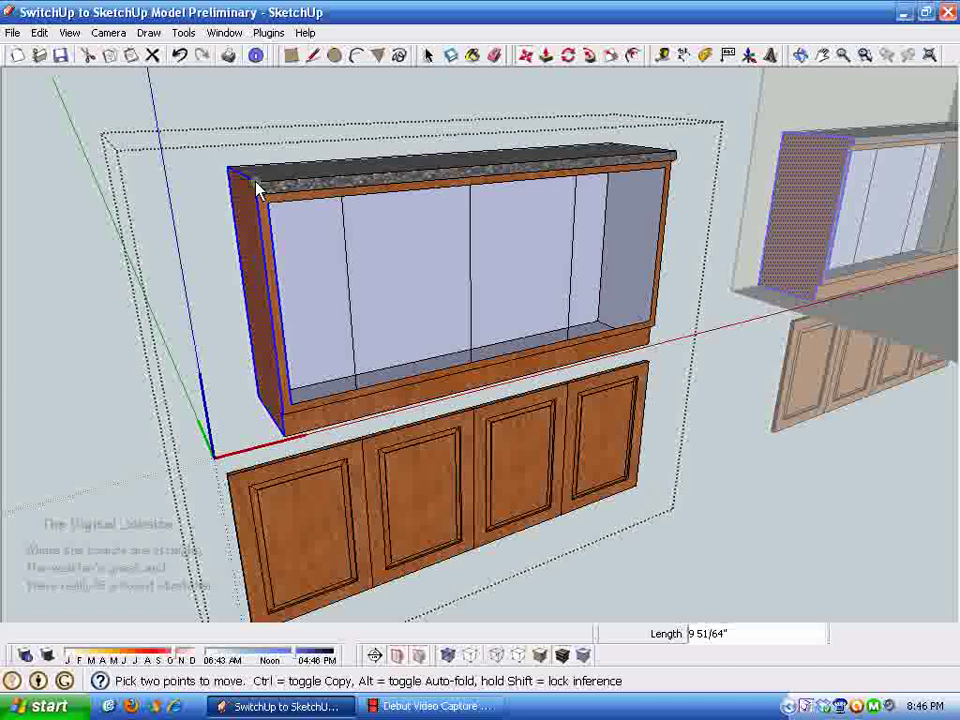
type("8")
key("Return")
key("space")
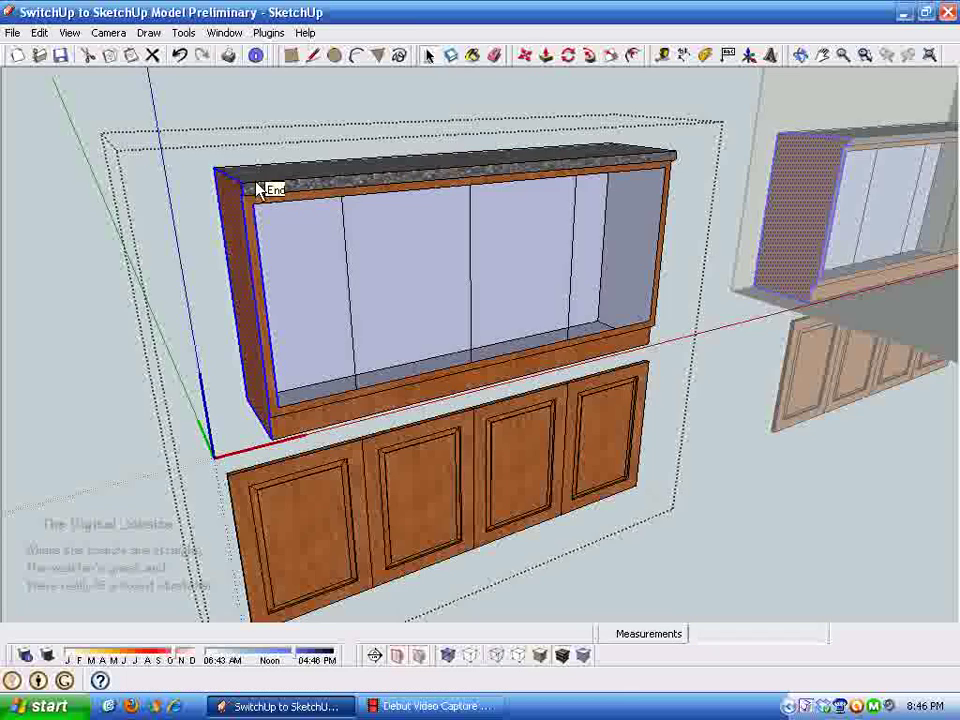
middle_click_drag(420, 275, 355, 232)
left_click(747, 523)
Step: Reopen the narrowed cabinet, try deleting every door except the leftmost one, and undo the deletion
middle_click_drag(400, 430, 333, 425)
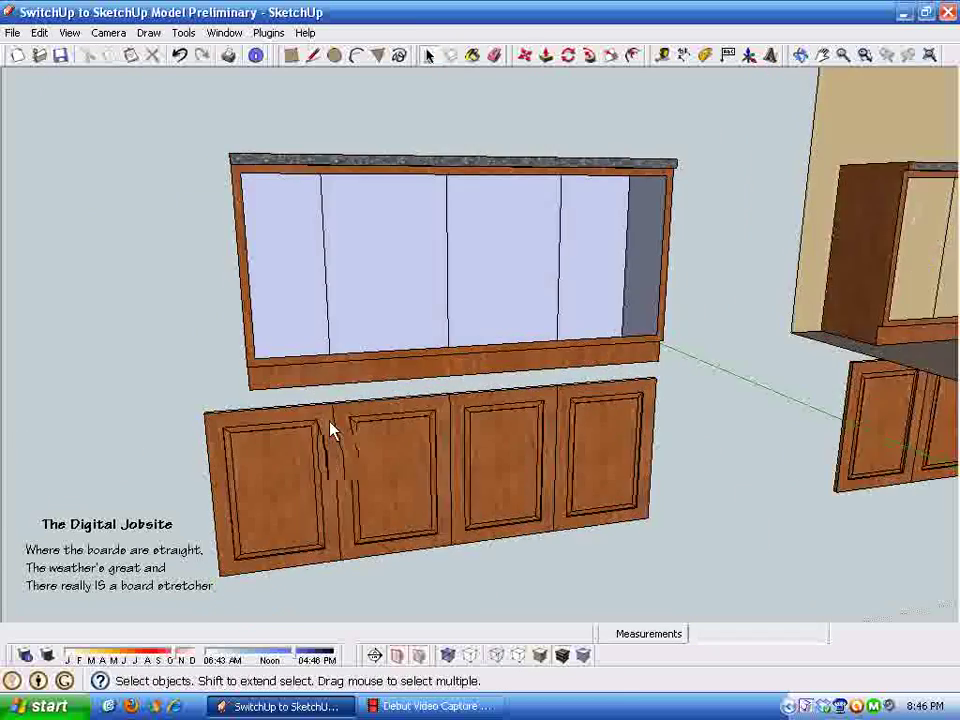
middle_click_drag(770, 292, 306, 478)
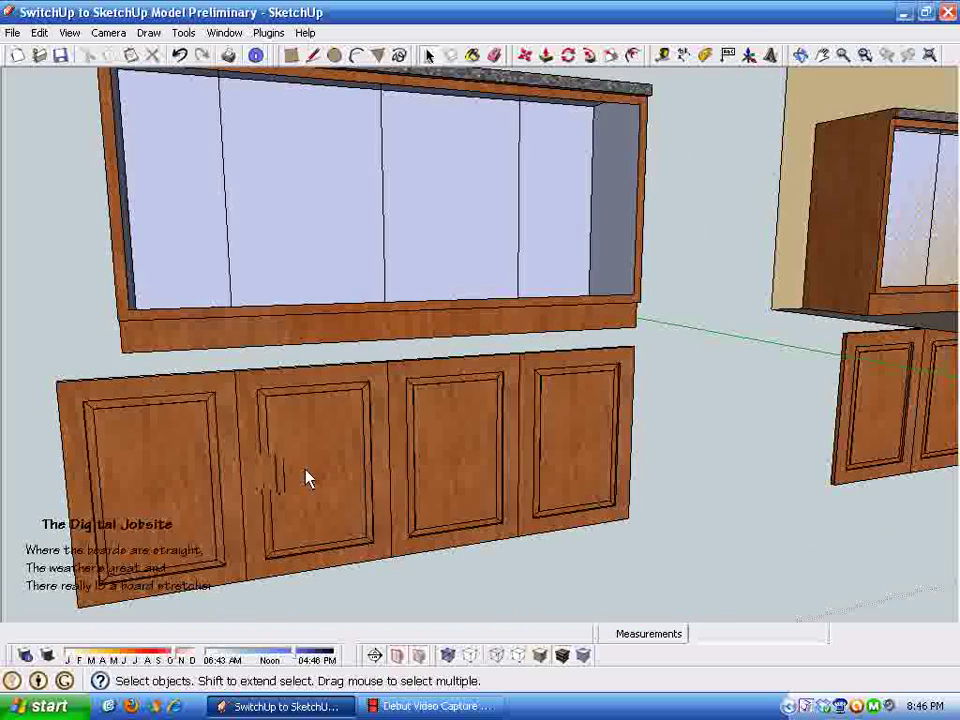
left_click(424, 497)
double_click(213, 497)
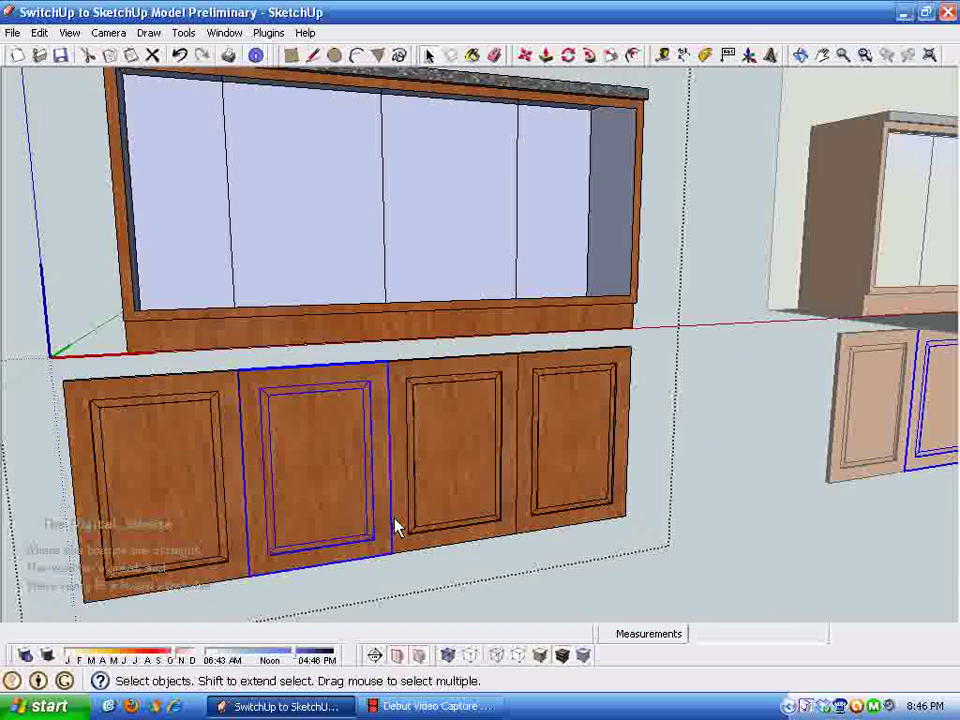
key("Delete")
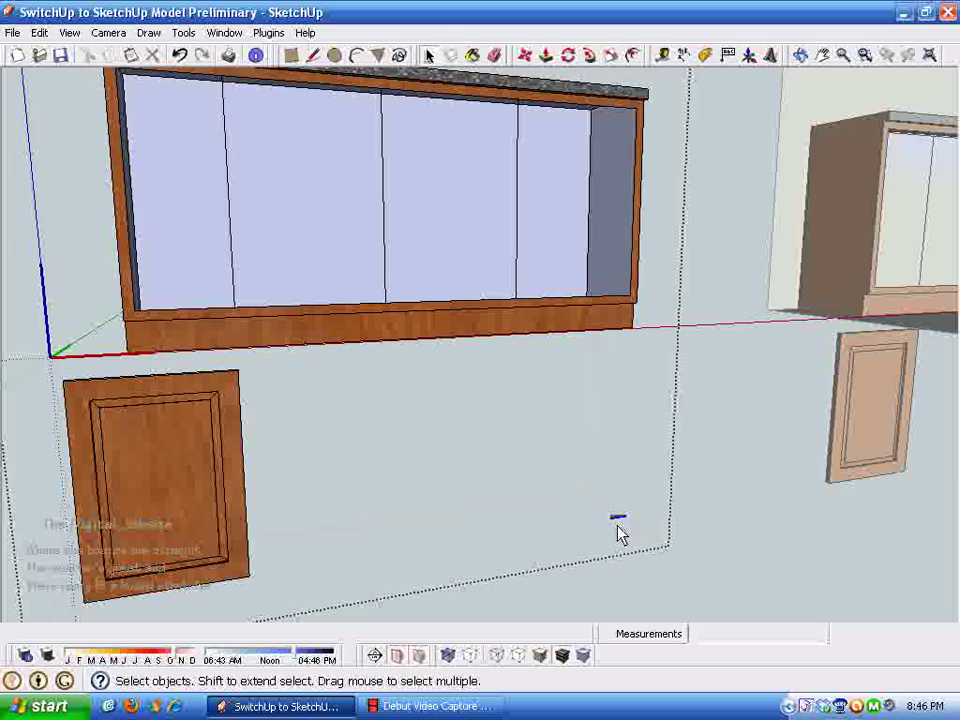
triple_click(214, 480)
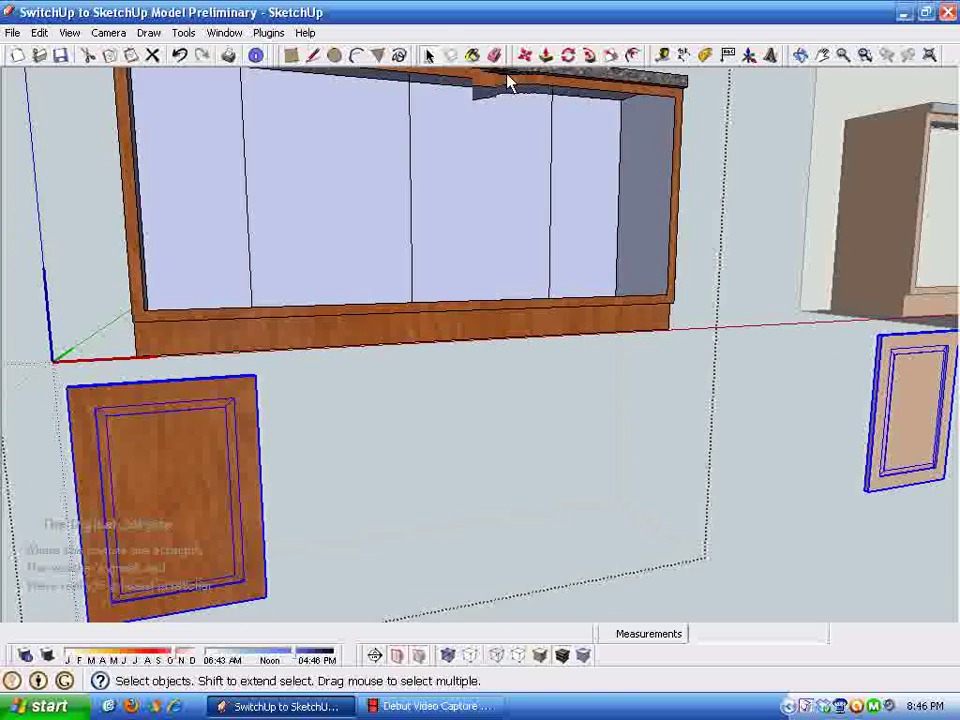
left_click(525, 57)
middle_click_drag(343, 484, 145, 600)
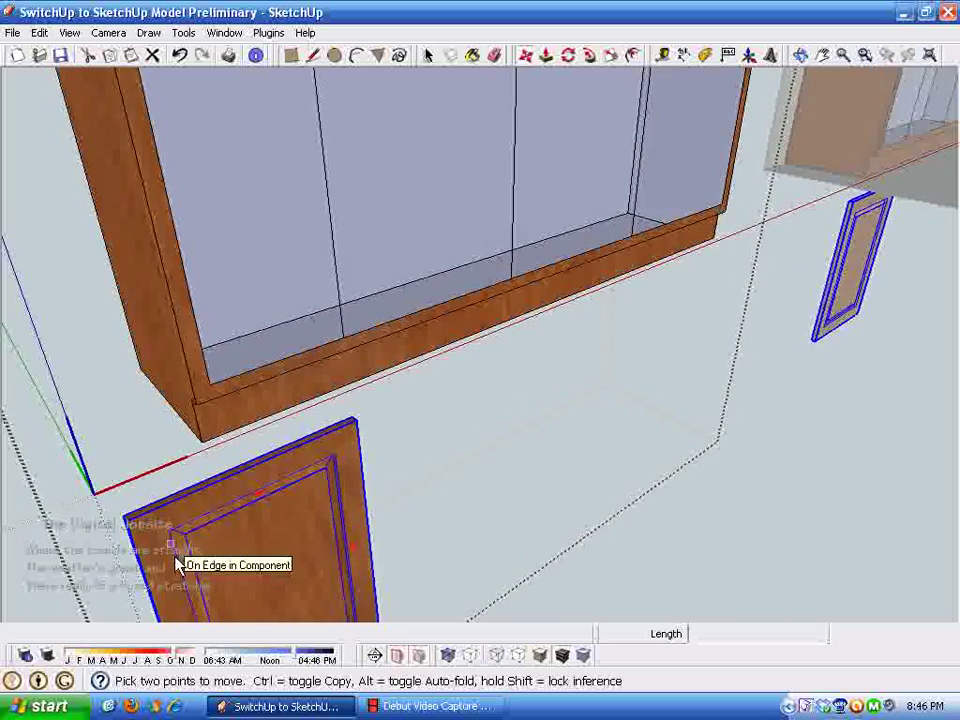
middle_click_drag(172, 252, 181, 59)
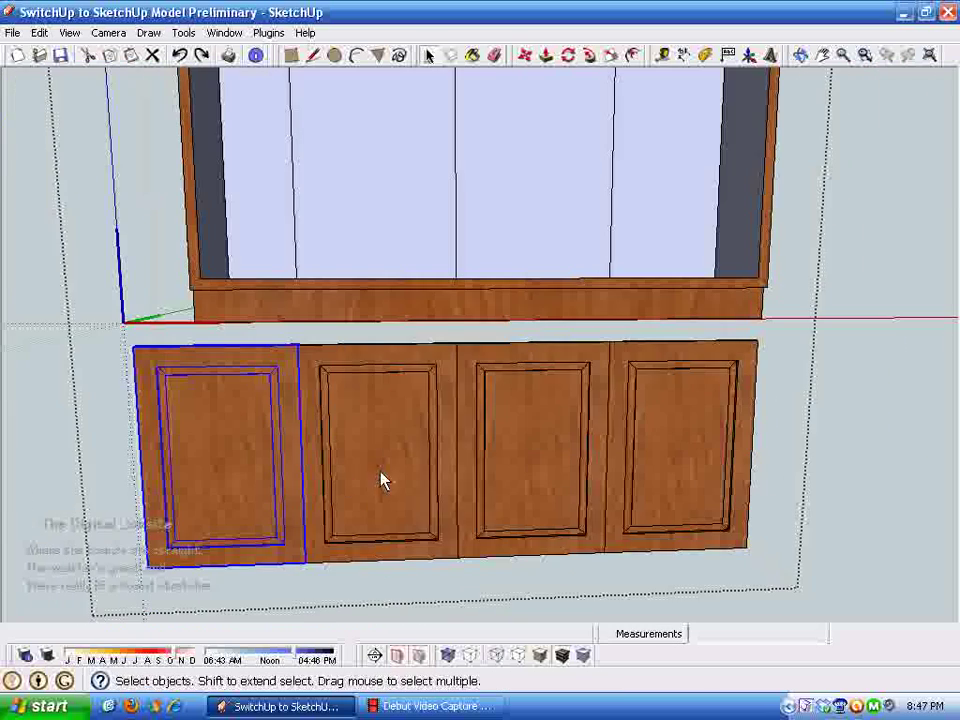
Step: Delete the three left doors of the copied cabinet, keeping only the rightmost one
left_click(383, 481, "shift")
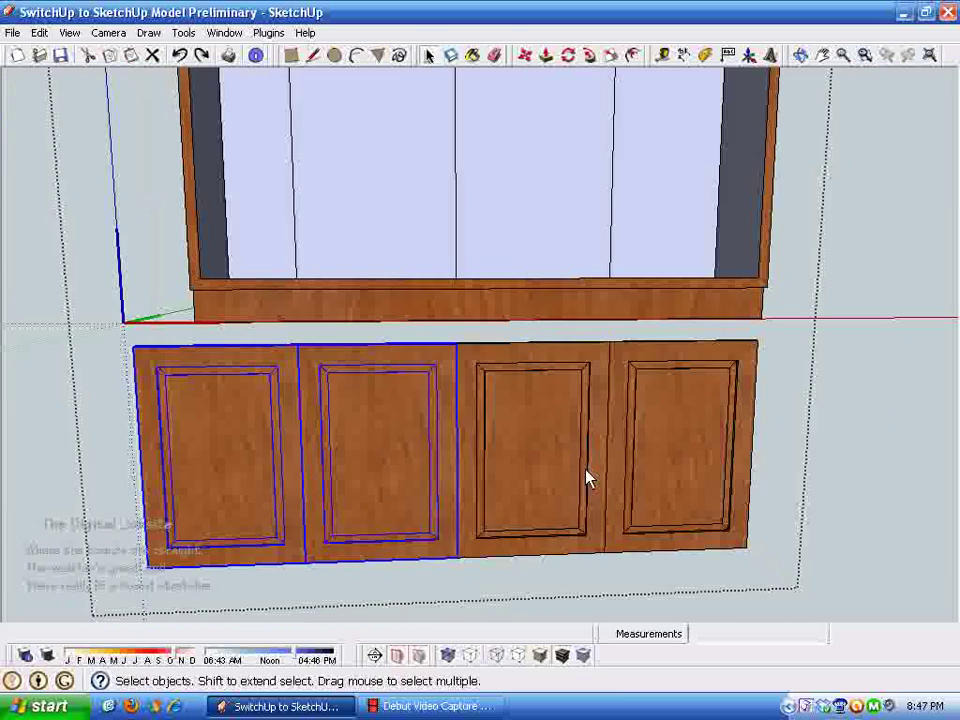
left_click(586, 495, "shift")
key("Delete")
Step: Move the remaining door 36 inches straight up, back onto the cabinet's face
left_click(686, 476)
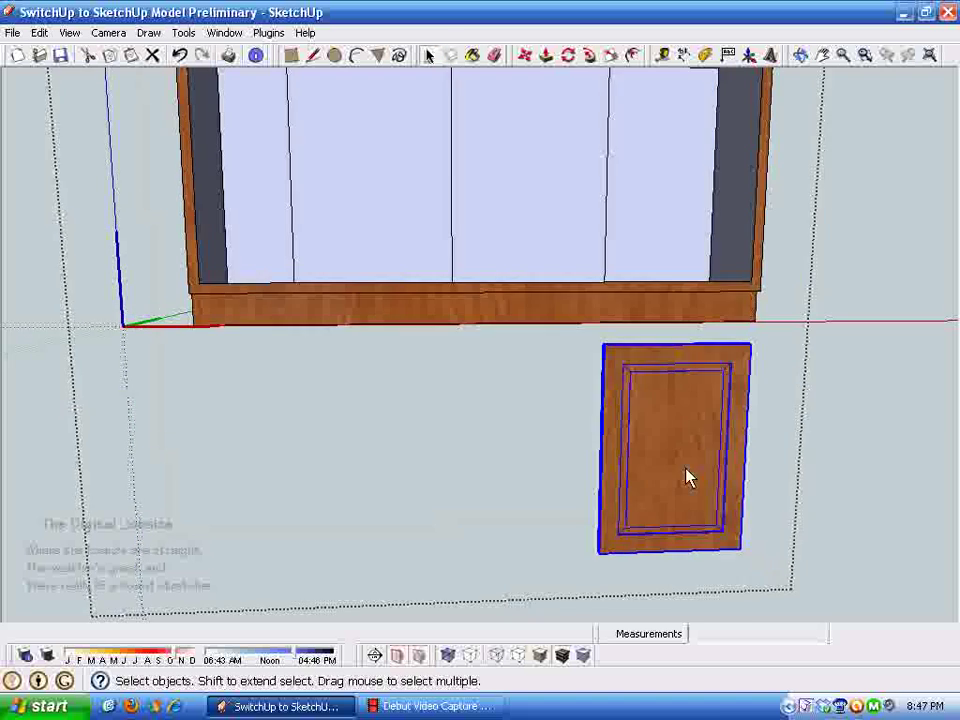
middle_click_drag(686, 476, 581, 75)
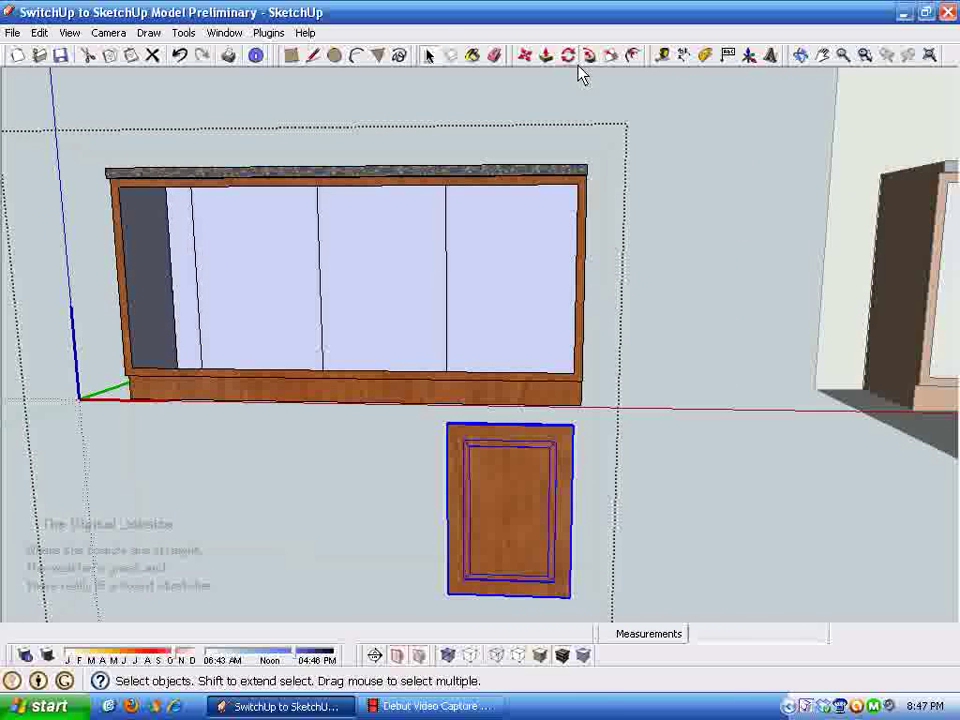
left_click(528, 57)
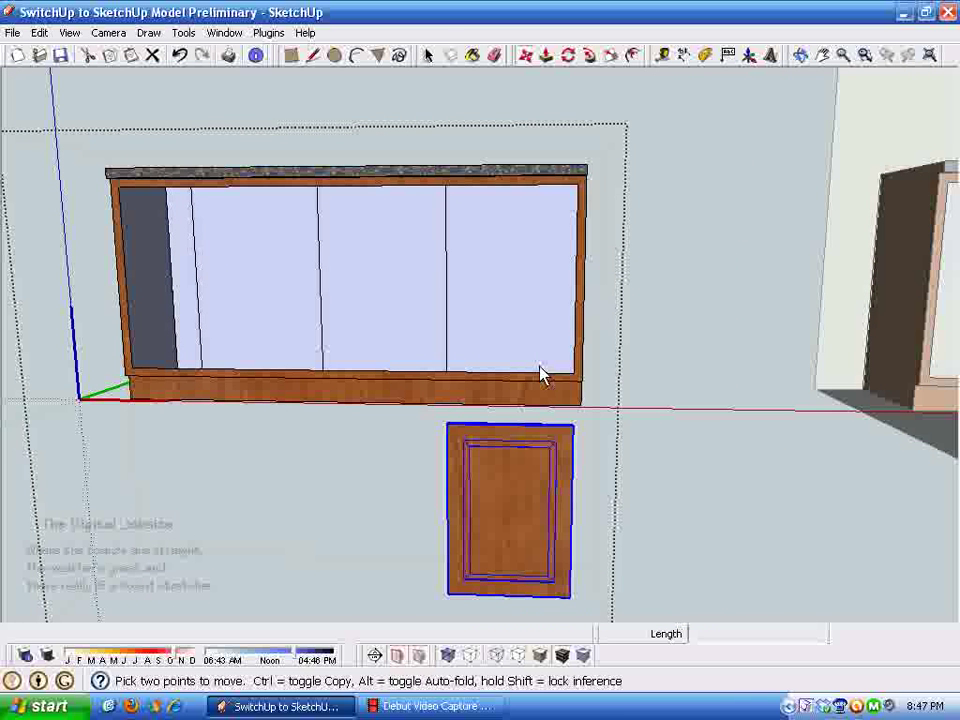
left_click(575, 441)
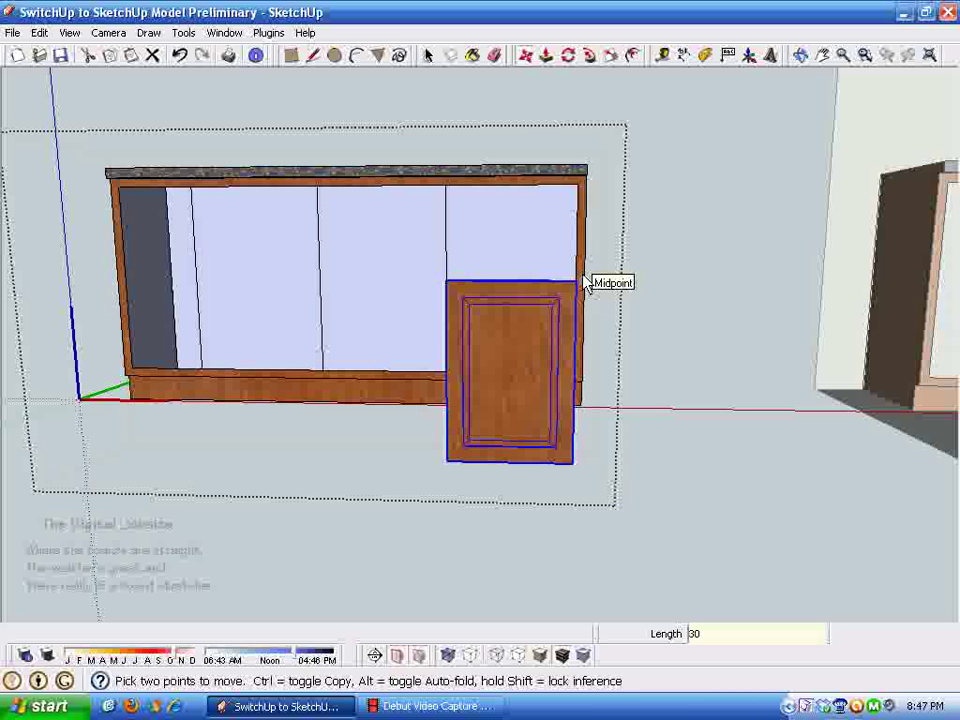
key("Return")
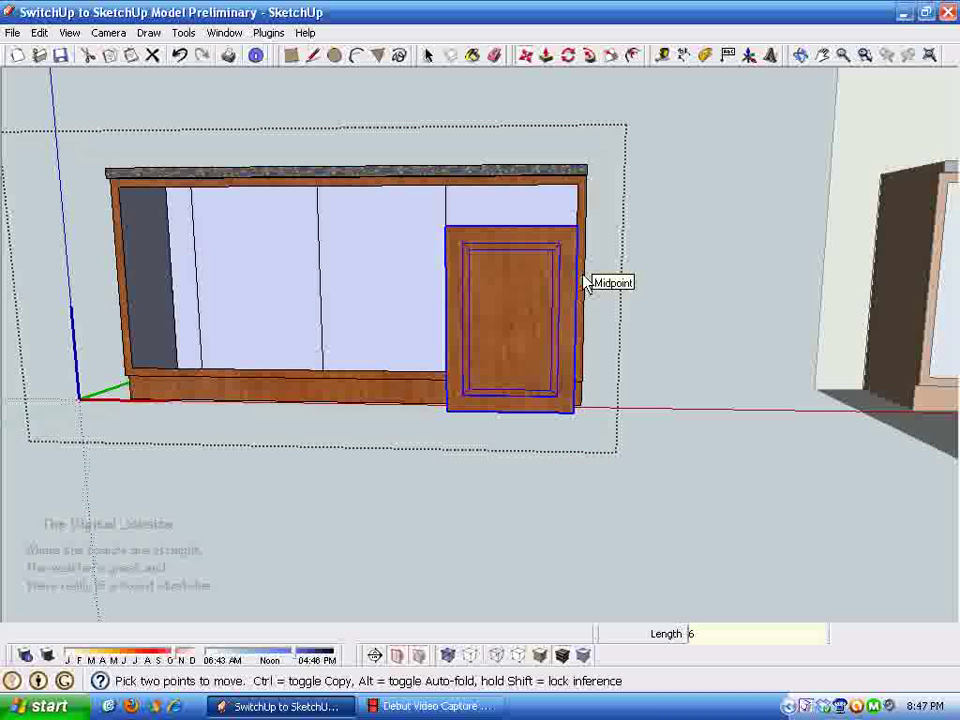
type("36")
key("Return")
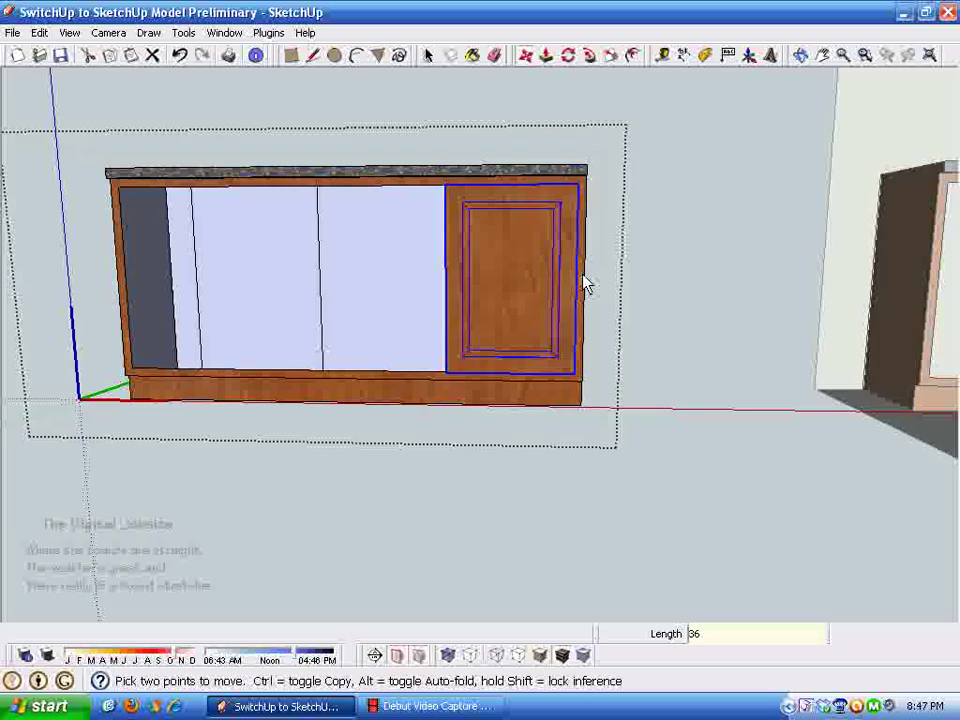
Step: Open the door component, move its left outer edge and left panel molding 2 inches inward, and close the door
scroll(445, 362, "up", 3)
scroll(442, 350, "up", 2)
scroll(441, 343, "down", 3)
key("space")
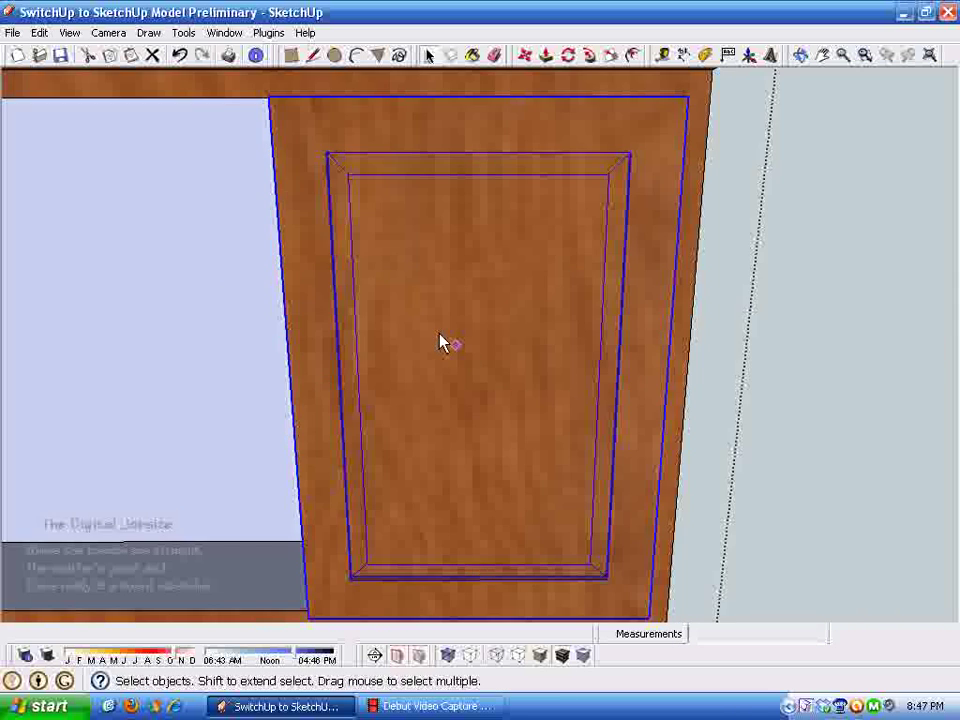
double_click(439, 334)
scroll(437, 327, "down", 1)
middle_click_drag(440, 333, 287, 110)
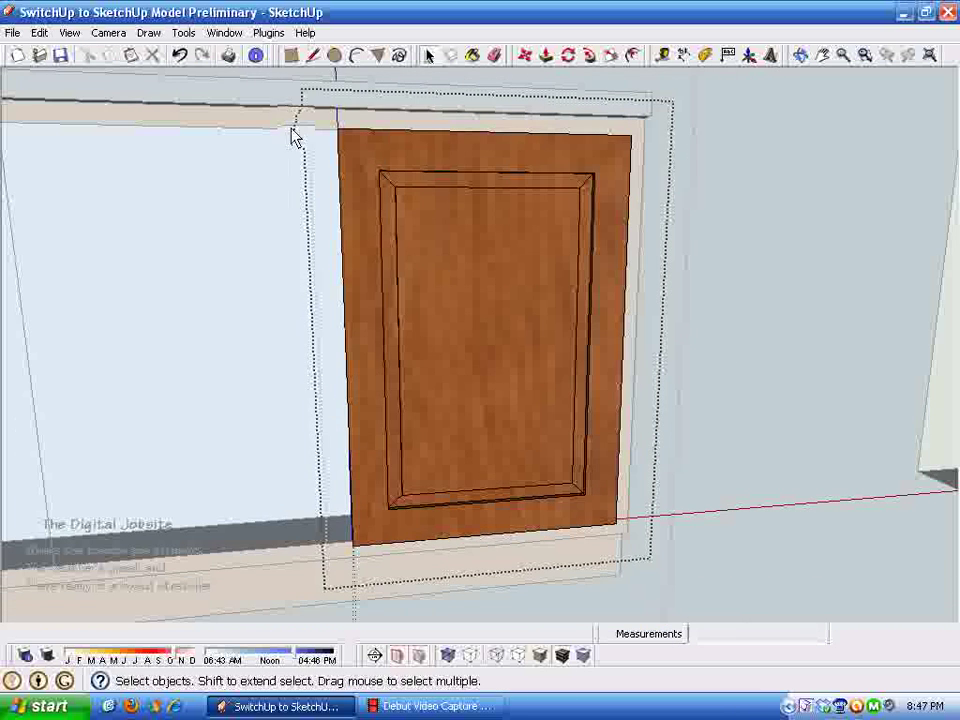
left_click_drag(417, 543, 421, 586)
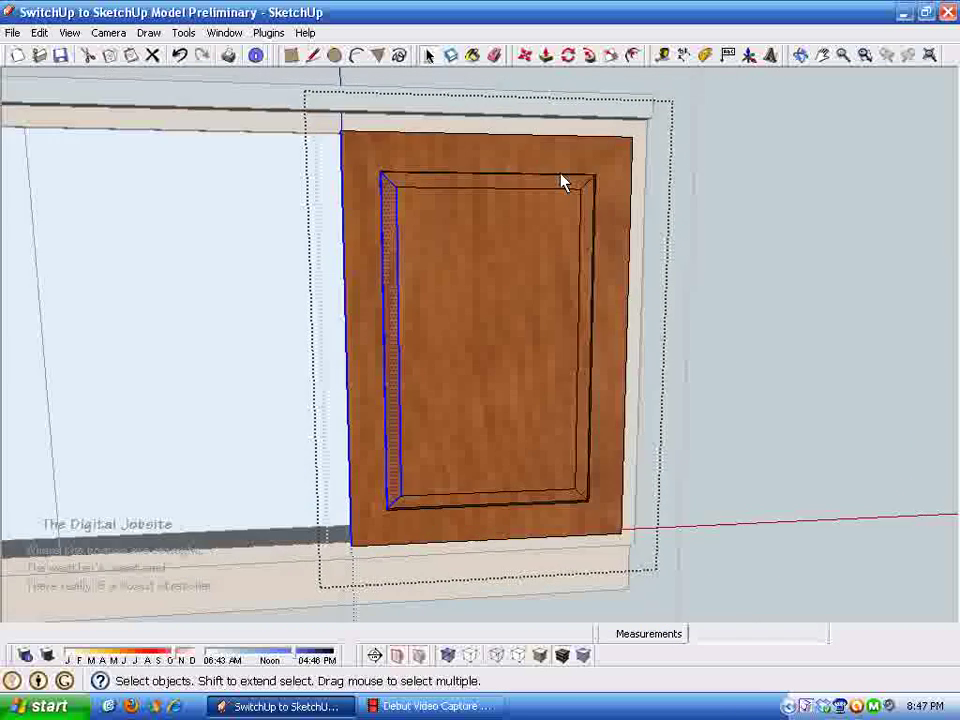
left_click(525, 57)
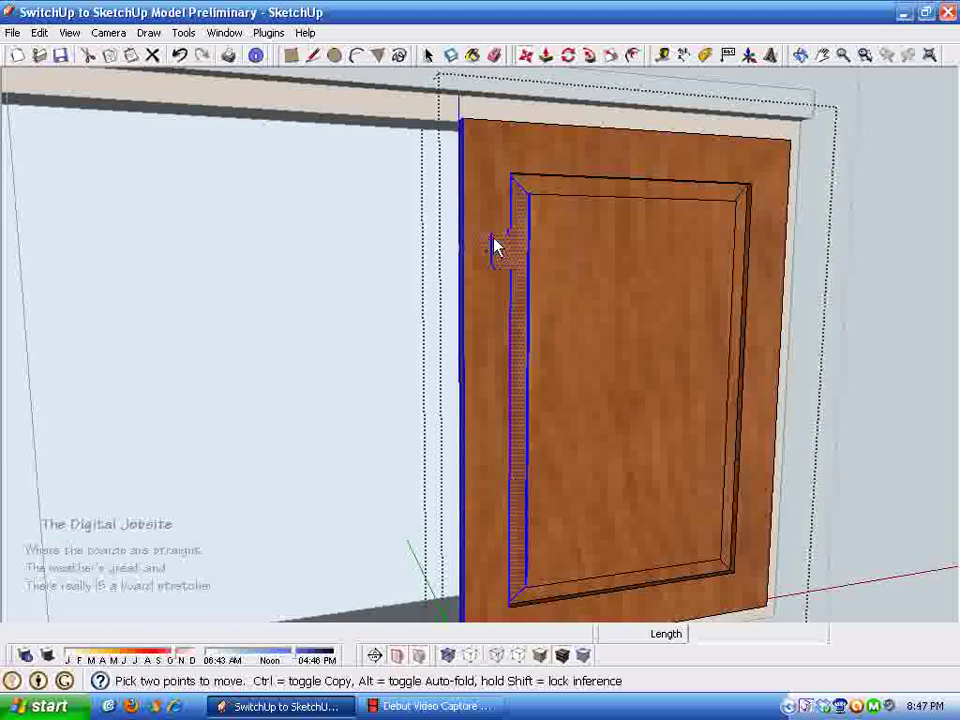
left_click(493, 146)
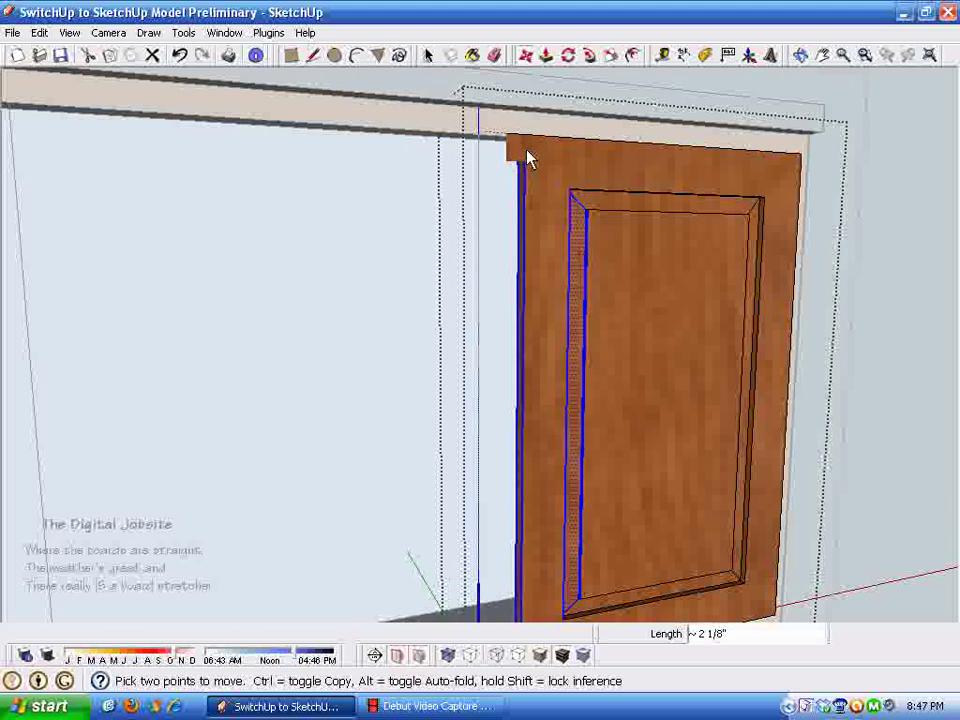
type("2")
key("Return")
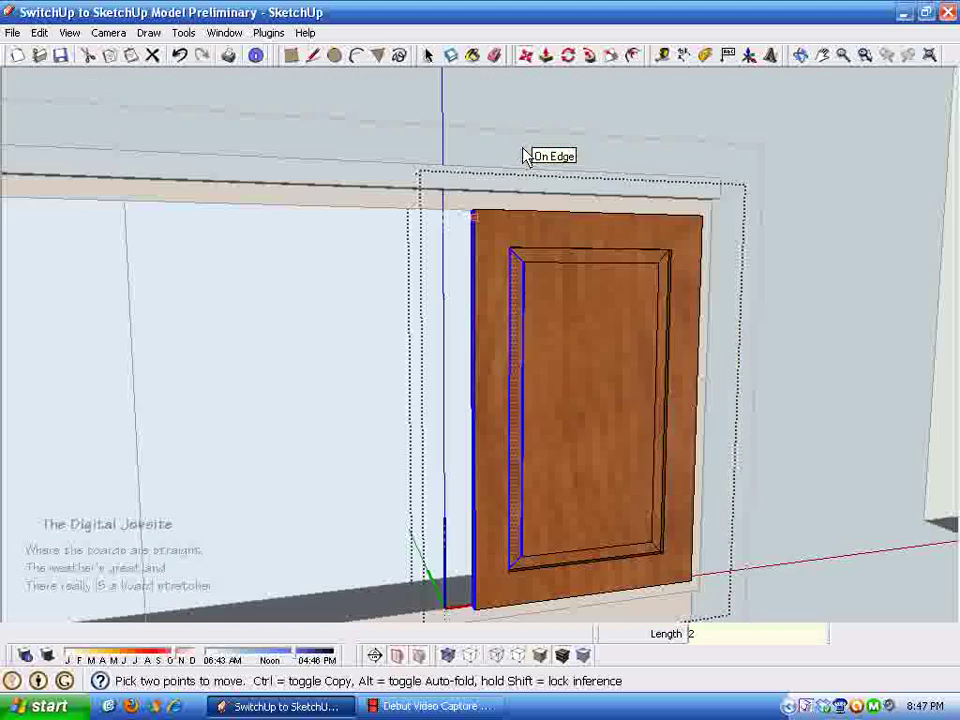
key("space")
left_click(766, 316)
Step: Copy the narrowed door edge to edge toward the cabinet's left end as a 3x array, and close the cabinet component
left_click(508, 428)
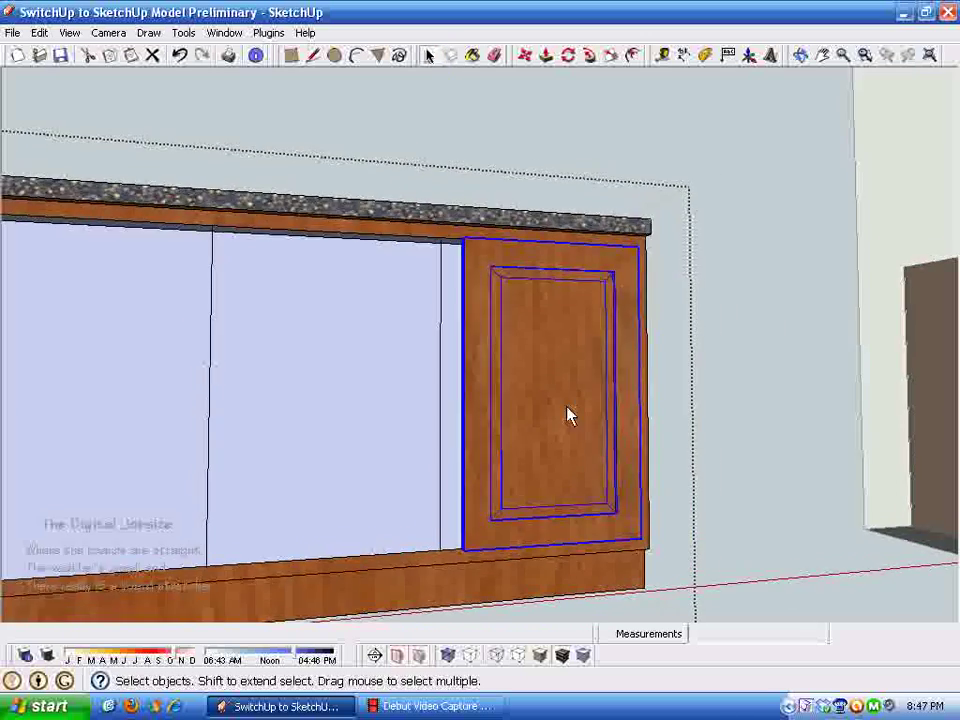
scroll(570, 94, "up", 5)
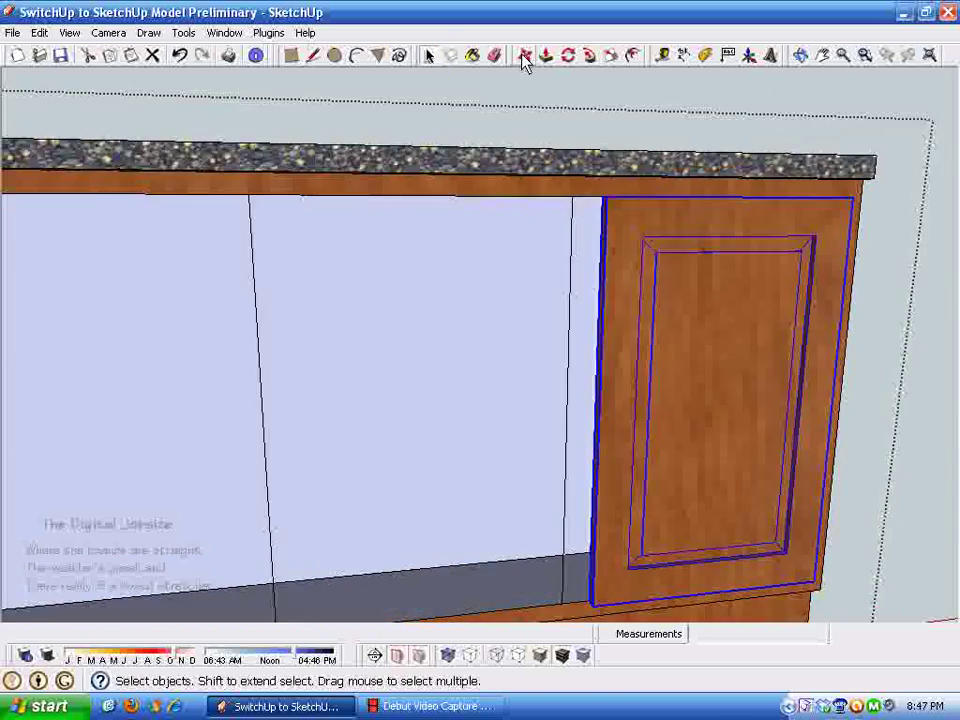
key("m")
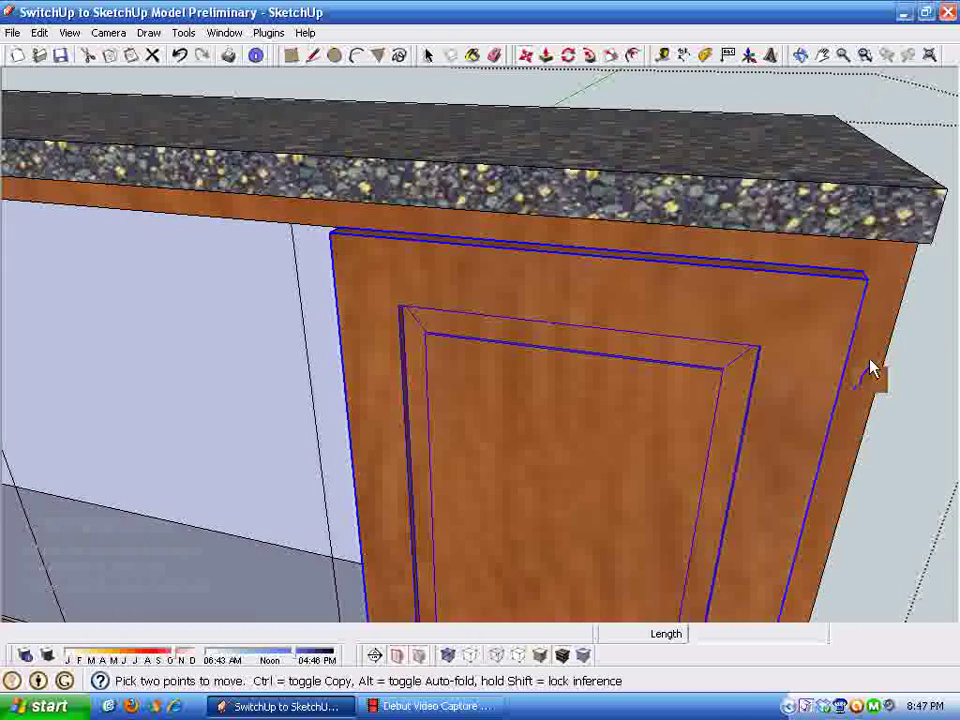
key("ctrl")
left_click(867, 282)
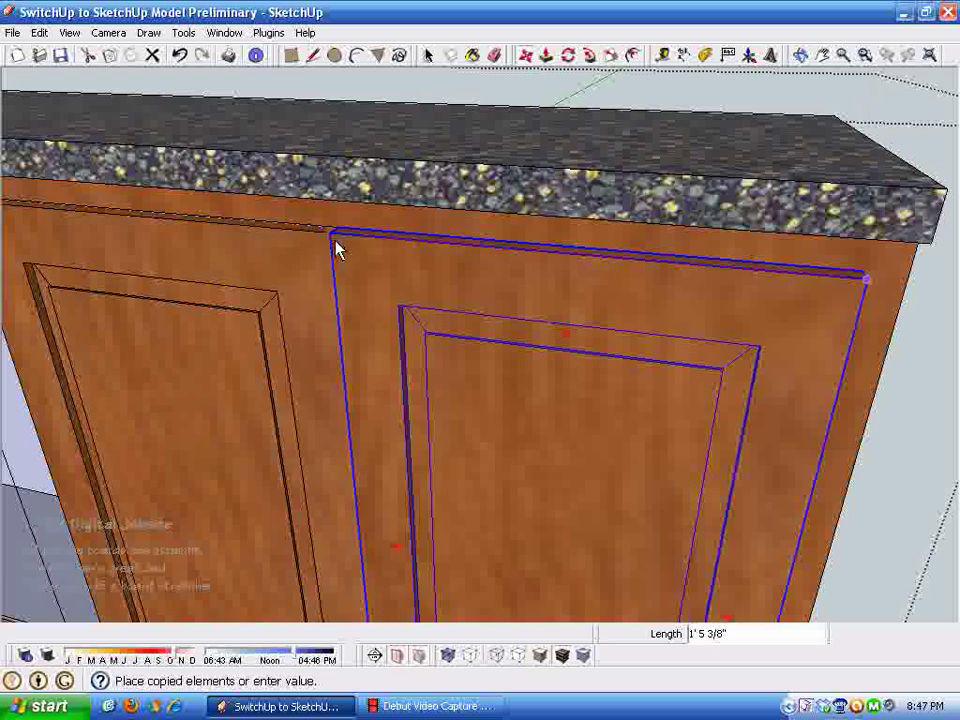
left_click(333, 248)
scroll(435, 268, "down", 8)
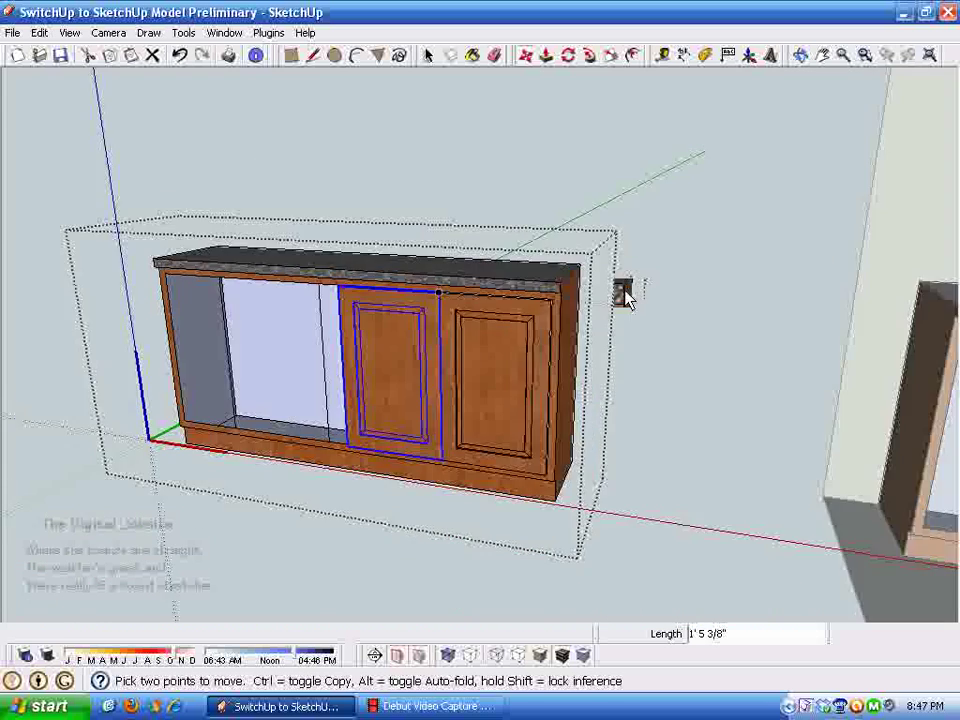
type("3x")
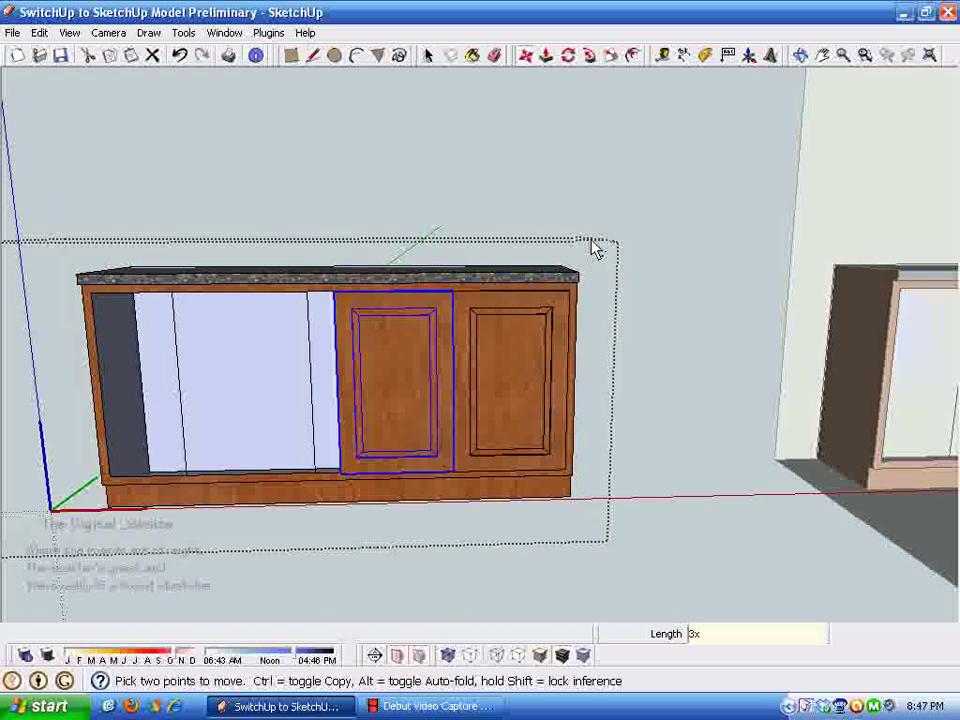
key("Return")
key("space")
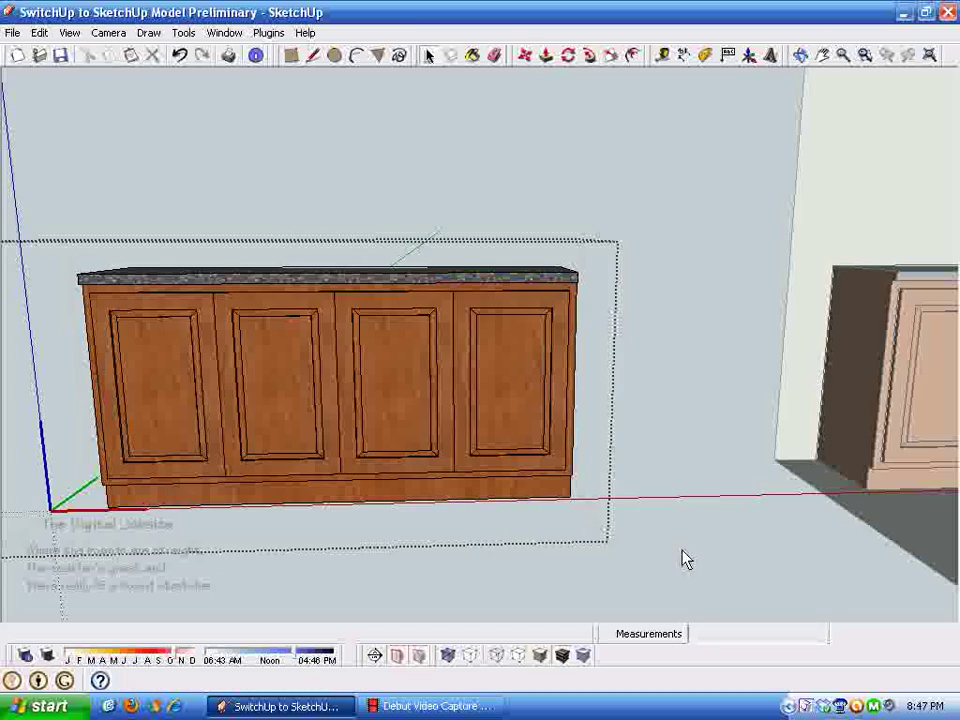
left_click(681, 550)
Step: Move the narrowed cabinet copy 8 inches toward the fireplace, flush against the side of the chimney wall, and deselect it
middle_click_drag(679, 550, 206, 581)
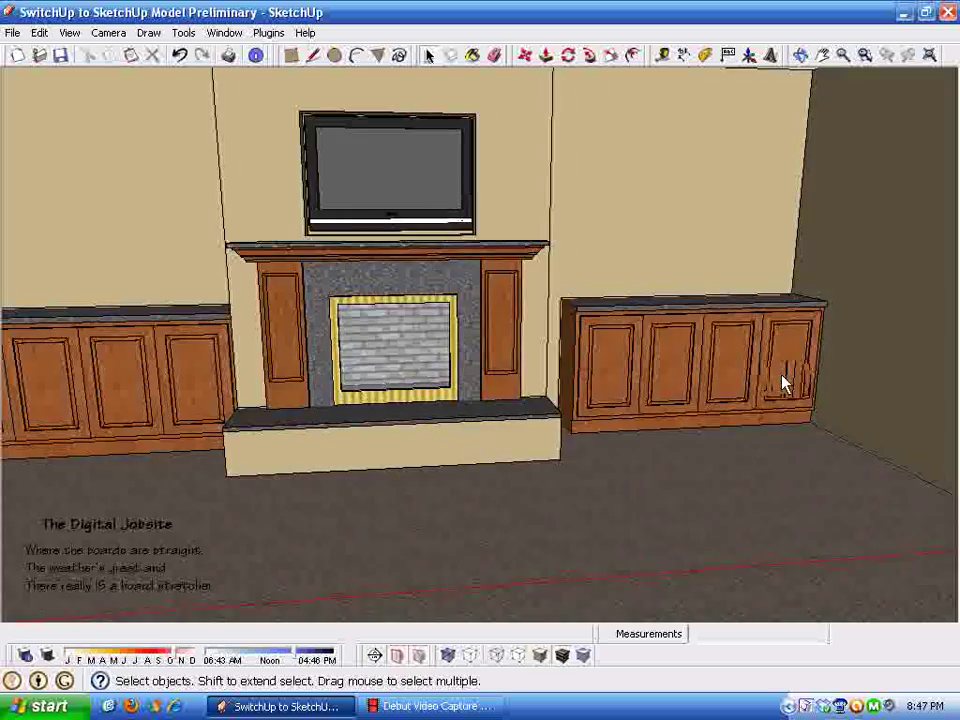
left_click(670, 378)
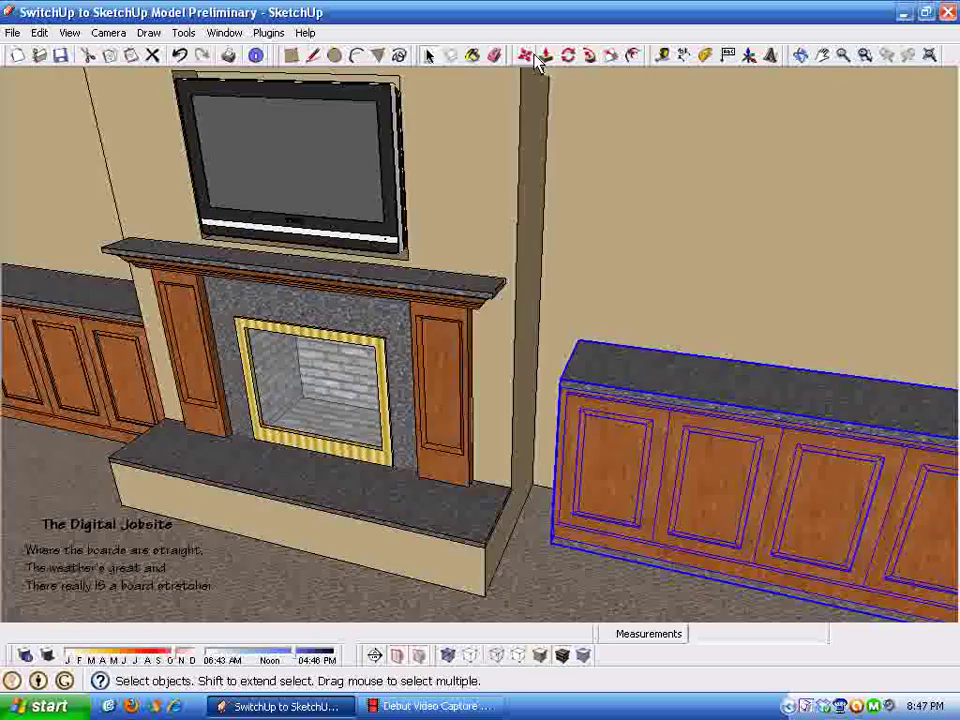
left_click(524, 55)
left_click(620, 402)
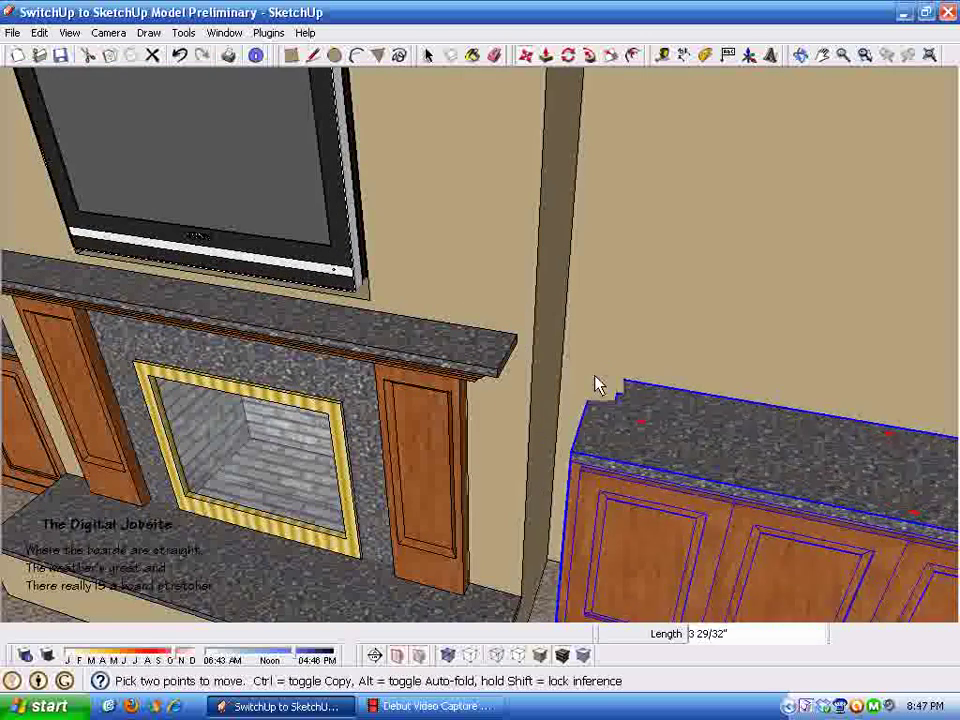
type("8")
key("Return")
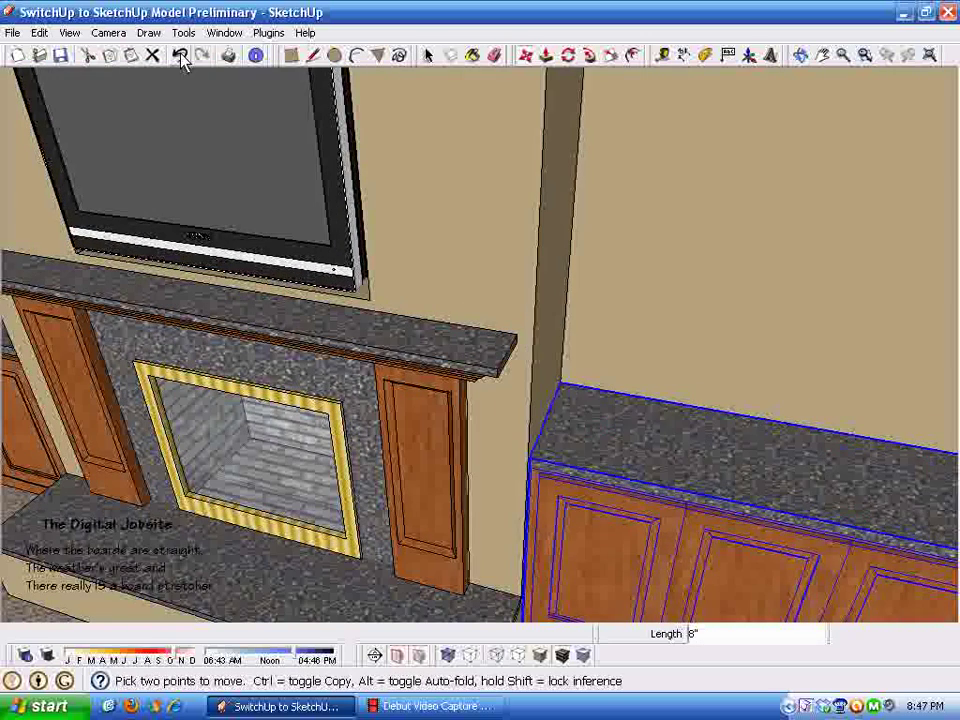
left_click(180, 56)
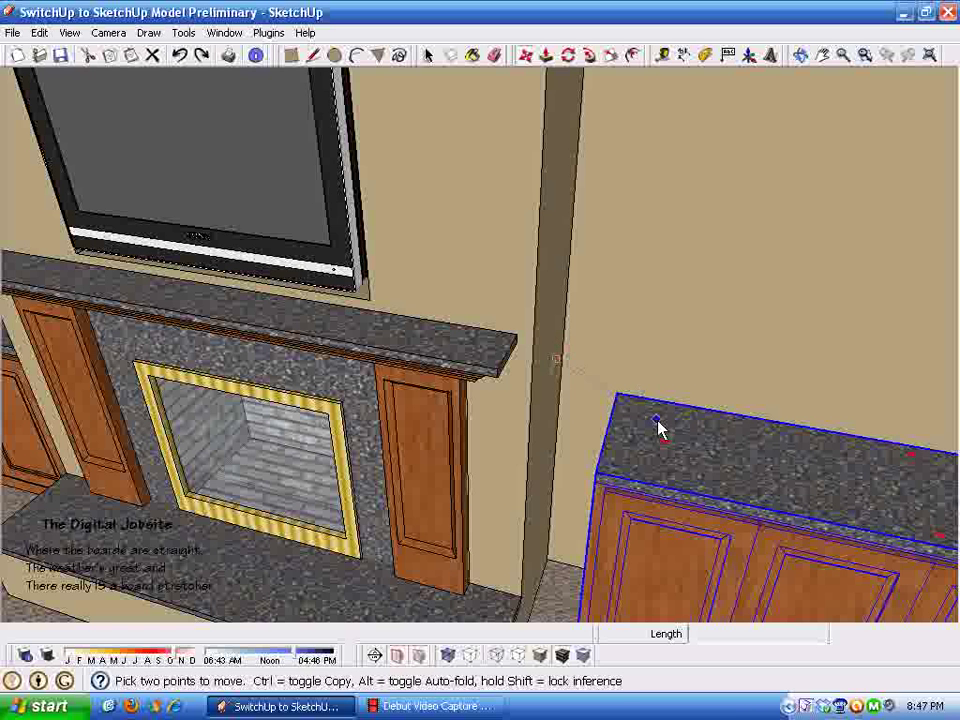
left_click(620, 401)
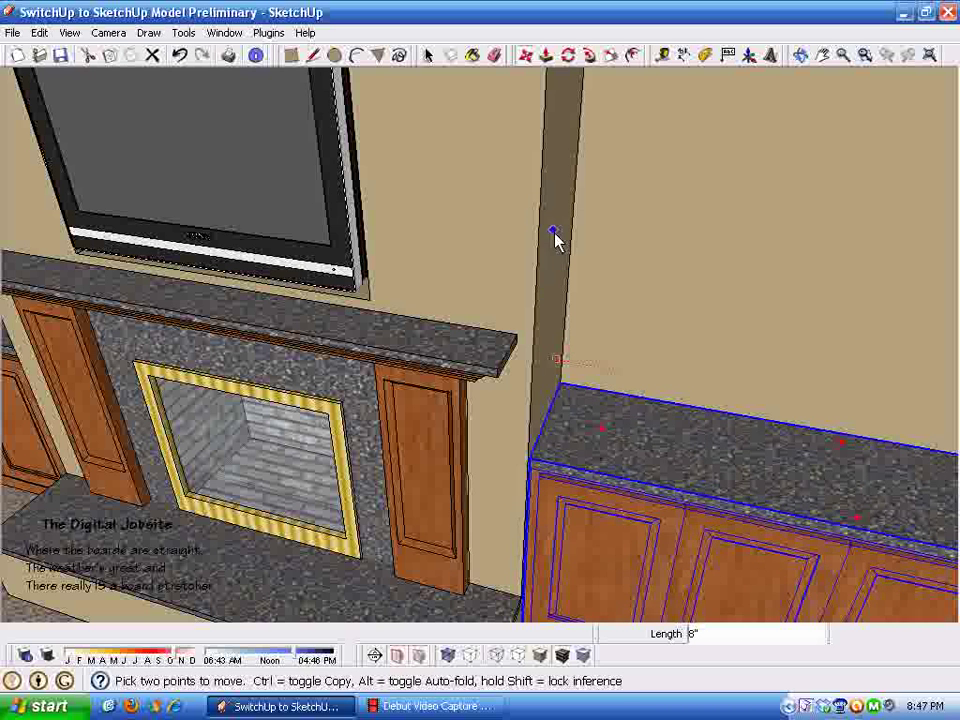
key("space")
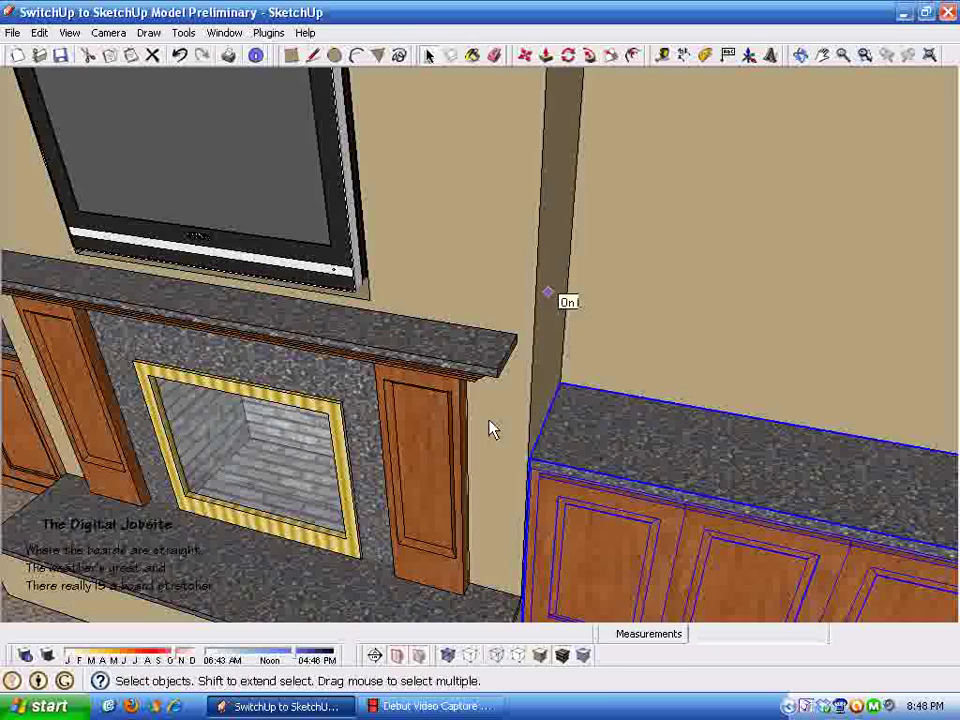
scroll(489, 429, "down", 4)
scroll(512, 437, "down", 3)
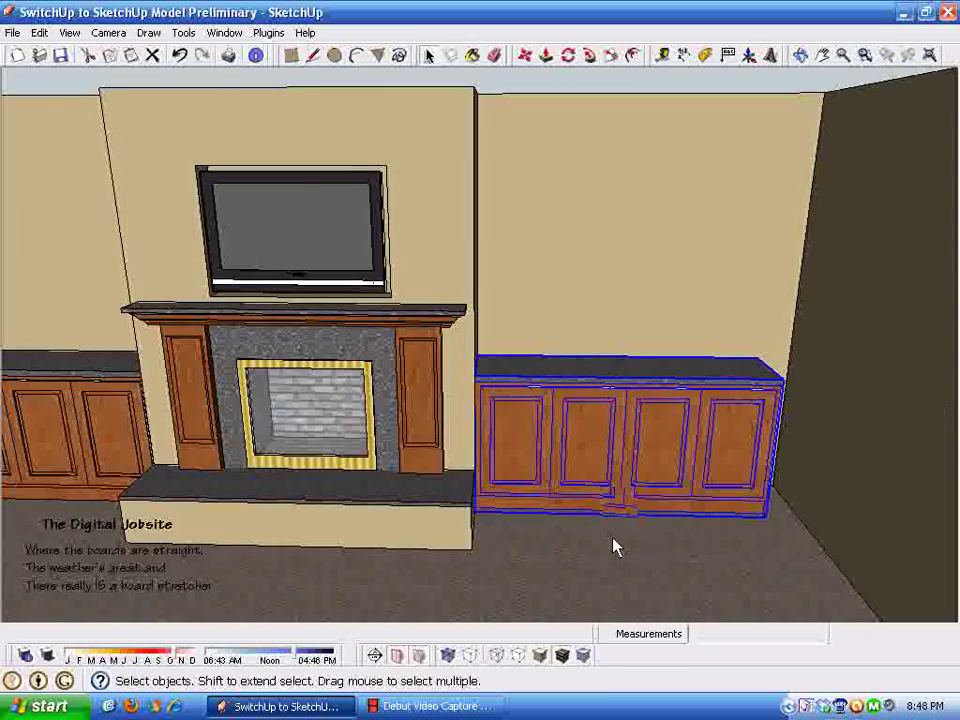
left_click(791, 573)
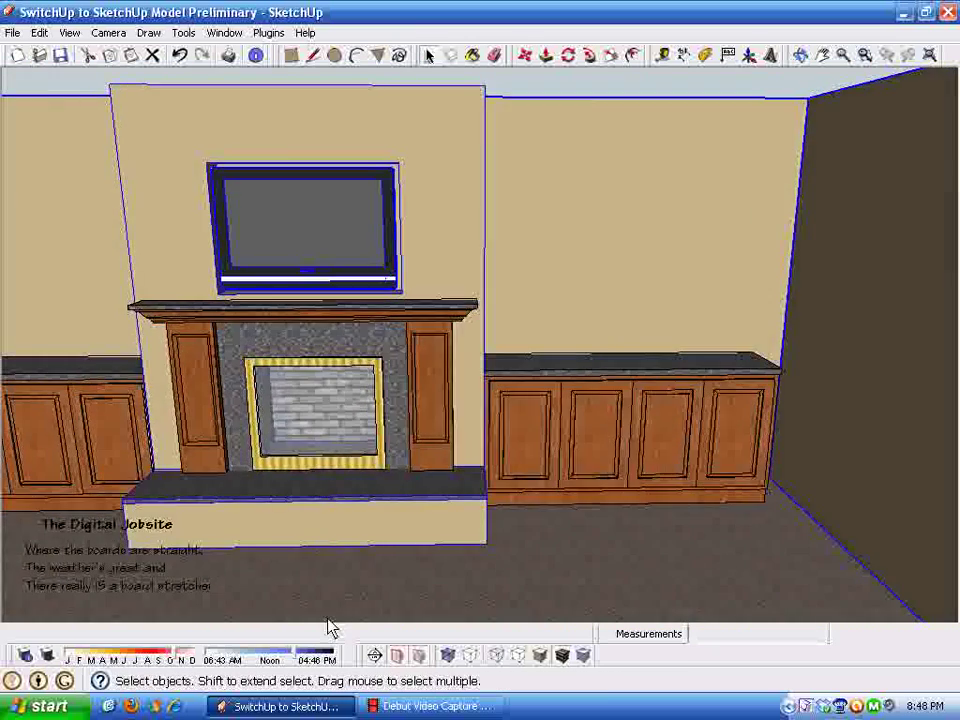
scroll(500, 388, "down", 4)
left_click(199, 116)
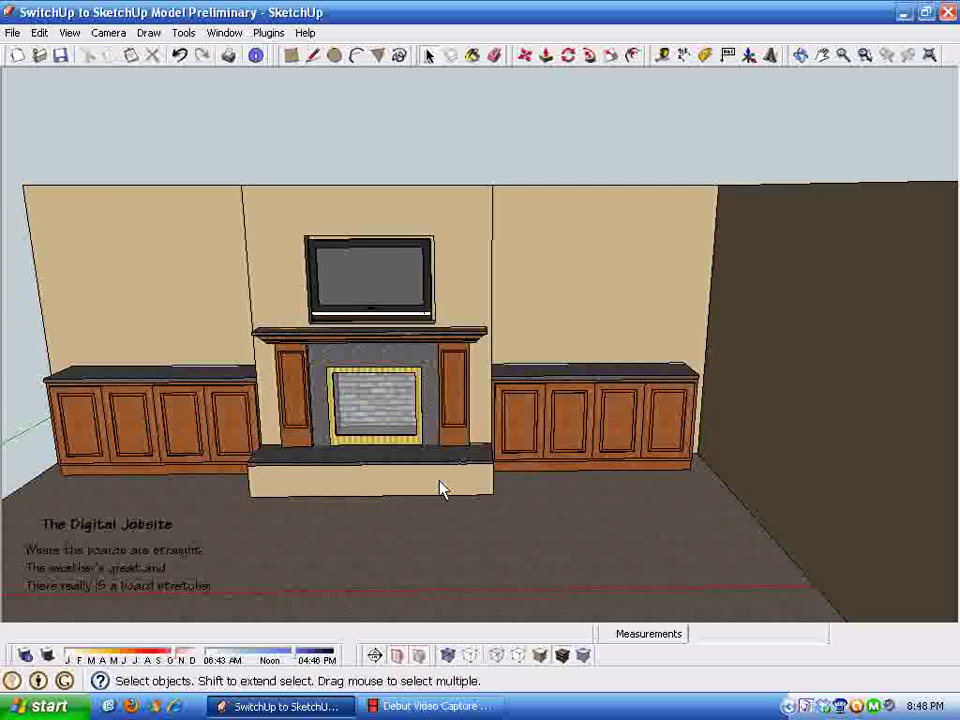
Step: Try to deepen the mantel's crown molding by scaling it about 2.78 times along the green axis, and undo the scaling
scroll(430, 540, "up", 1)
middle_click_drag(177, 487, 631, 573)
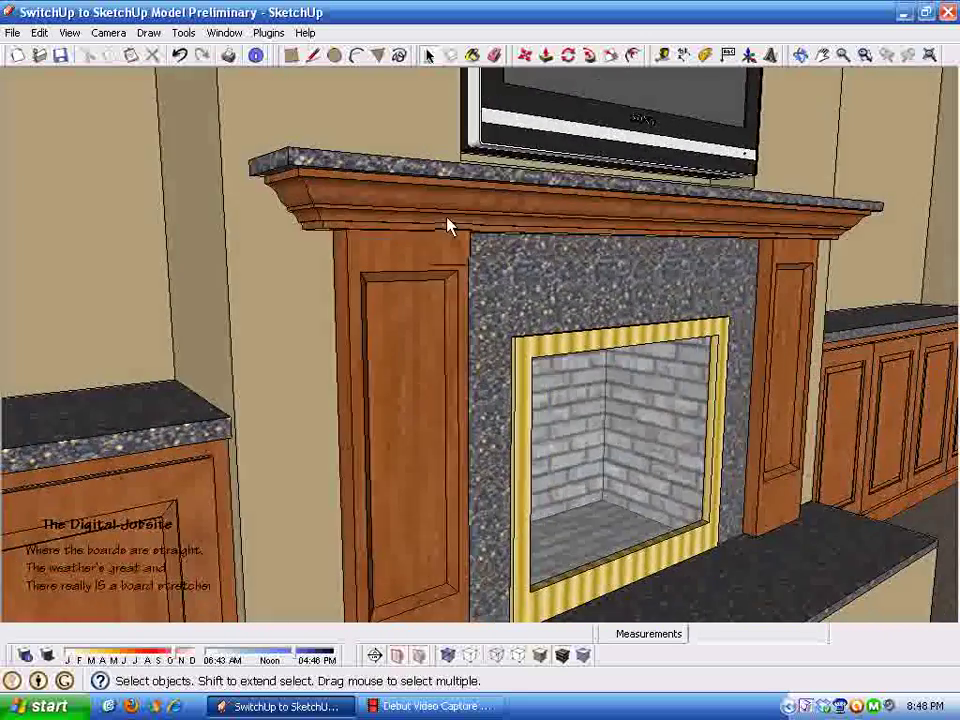
left_click(469, 221)
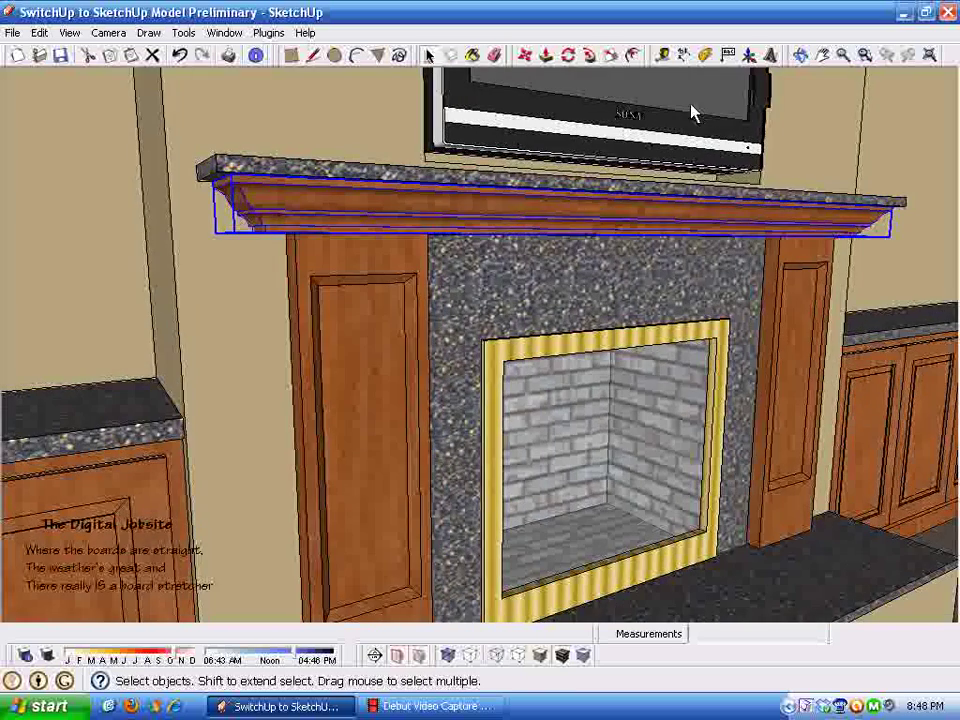
left_click(609, 57)
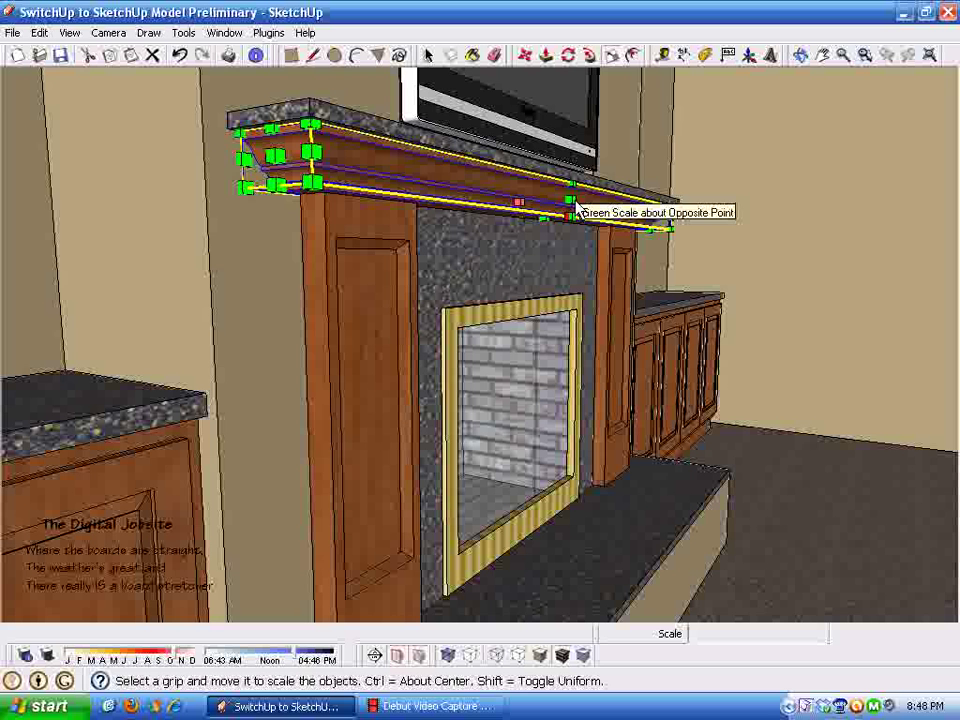
left_click_drag(572, 207, 670, 210)
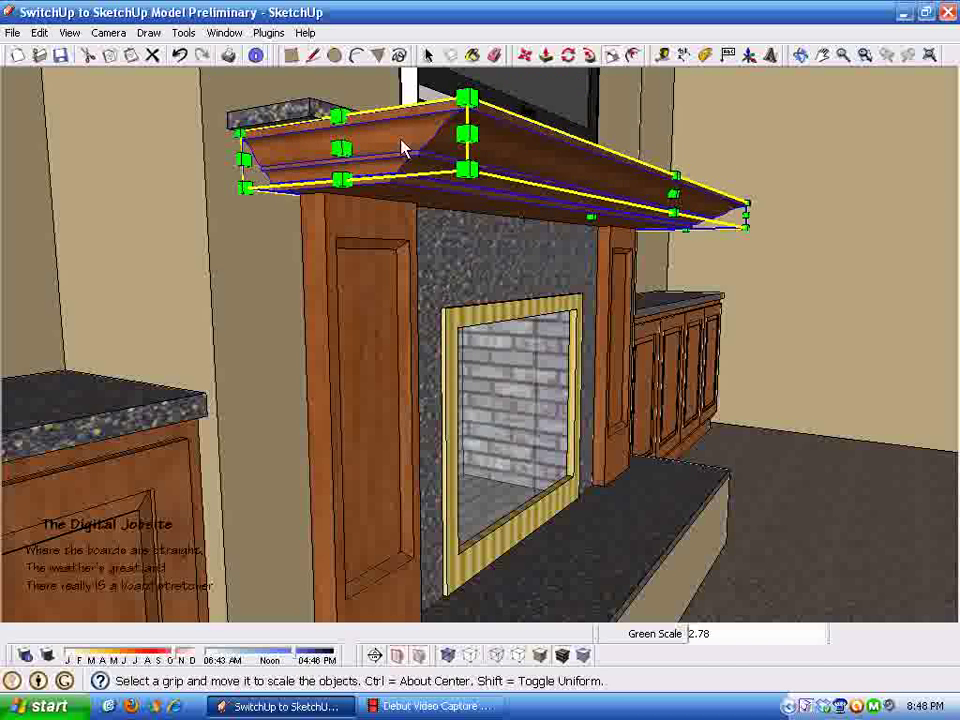
left_click(180, 56)
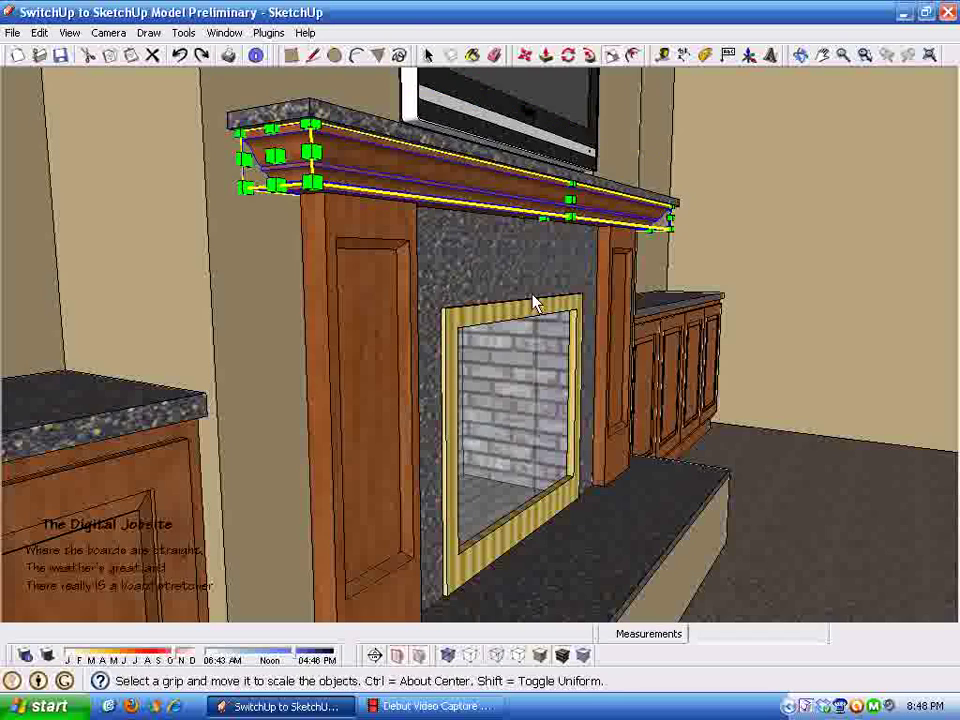
key("space")
Step: Examine the mantel's crown molding profile from the side, the whole fireplace wall, and the cabinet component left of the fireplace
scroll(360, 230, "up", 4)
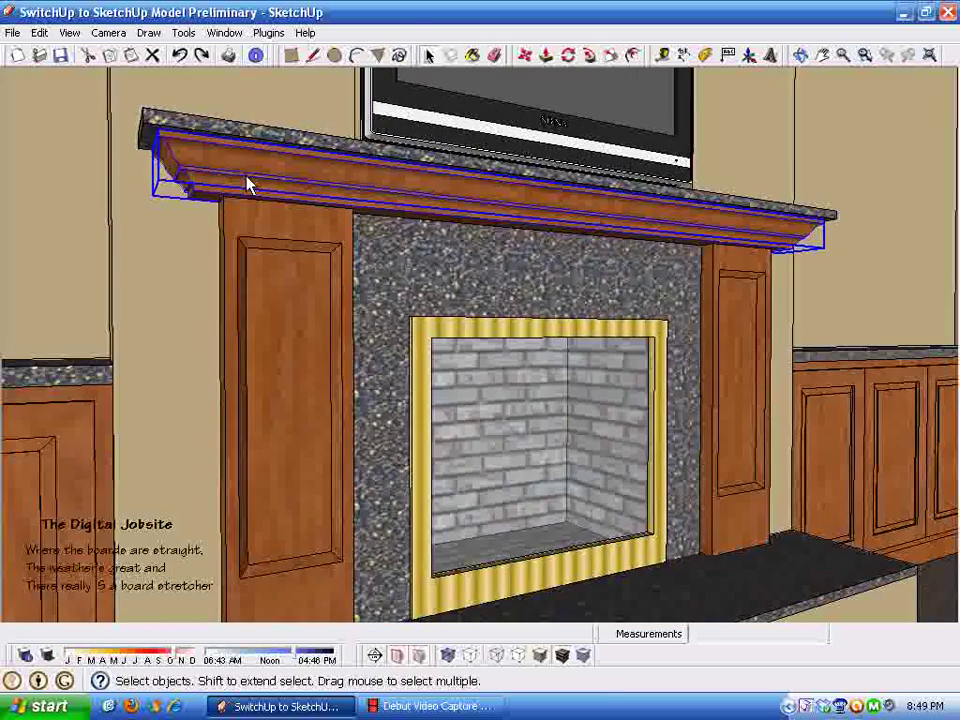
middle_click_drag(249, 186, 396, 167)
middle_click_drag(555, 223, 566, 245)
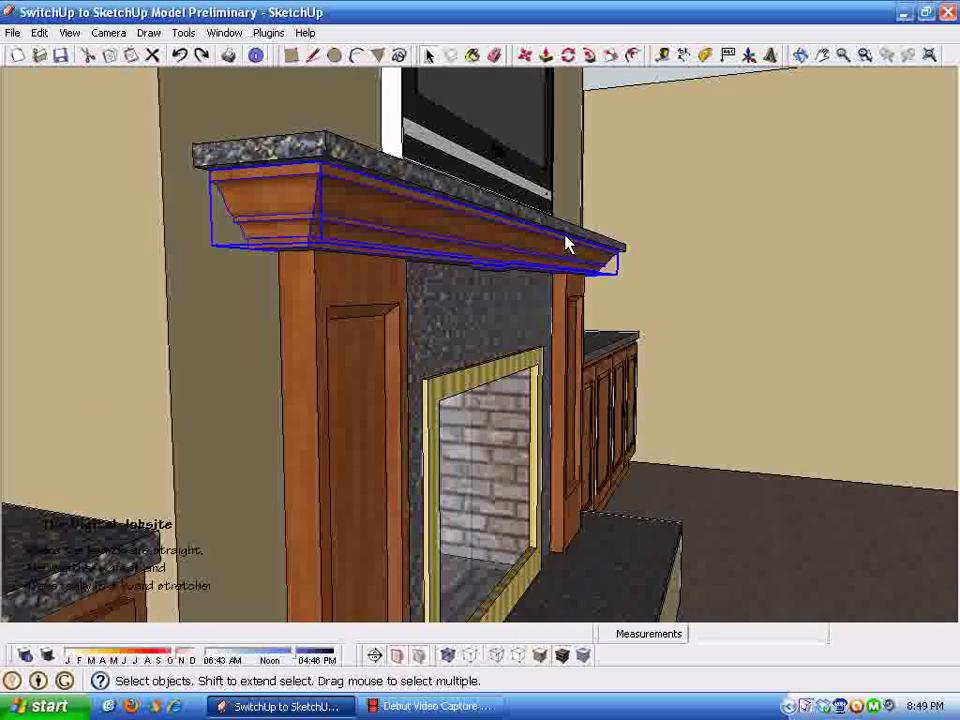
scroll(676, 370, "down", 5)
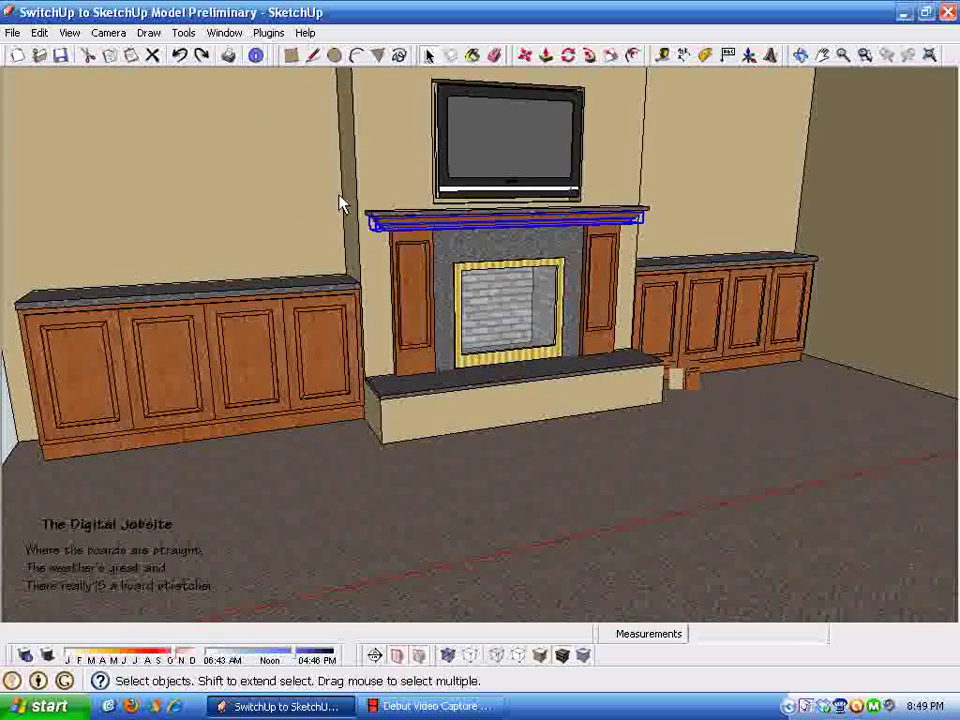
left_click(259, 199)
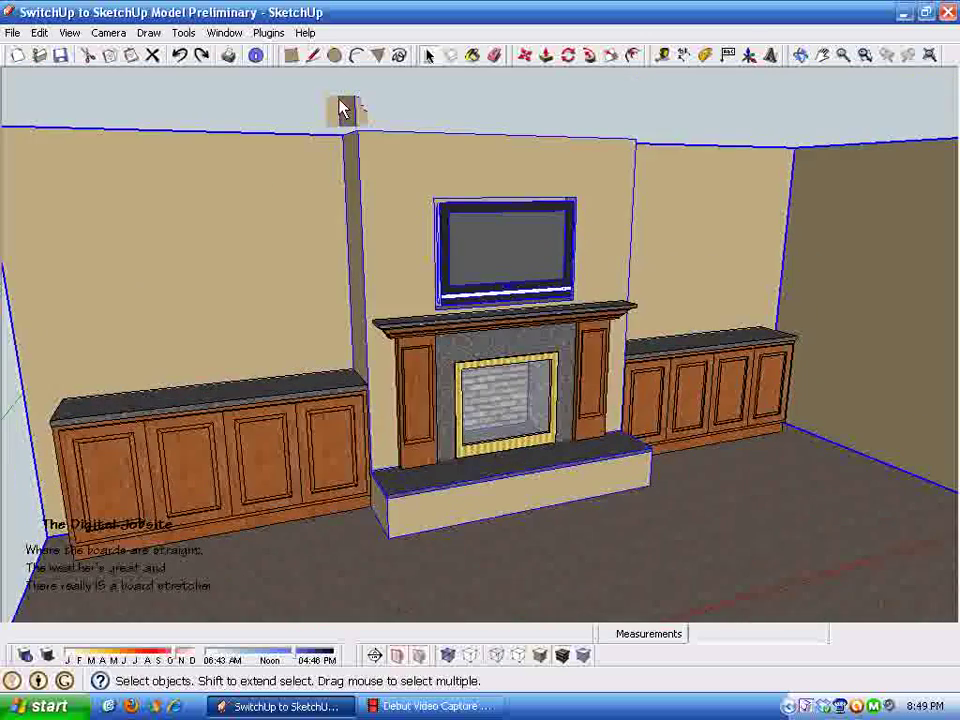
left_click(340, 101)
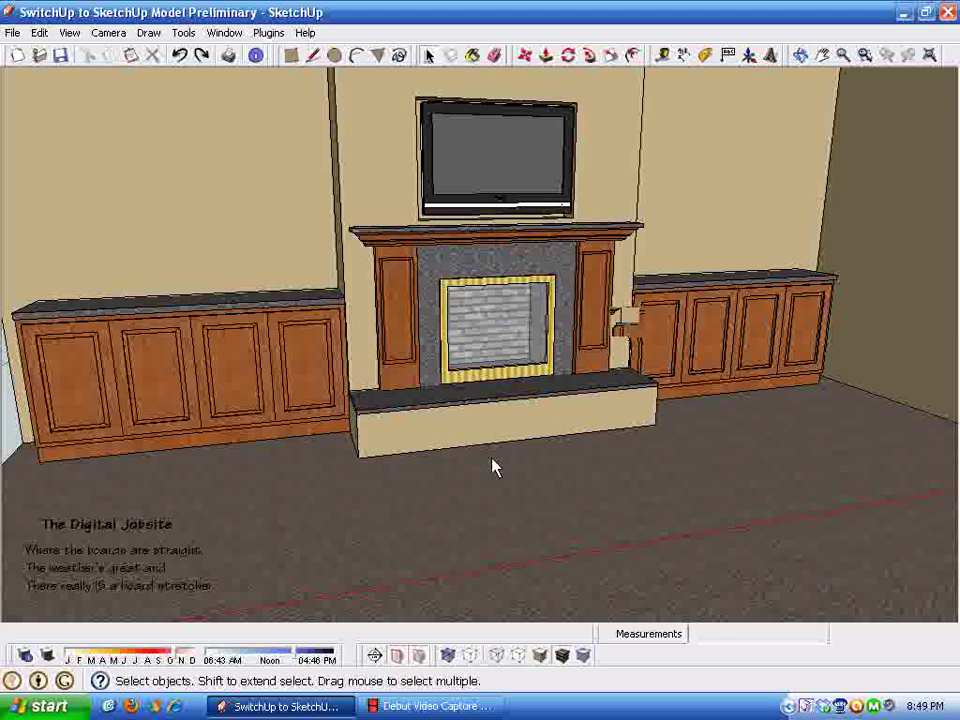
double_click(311, 366)
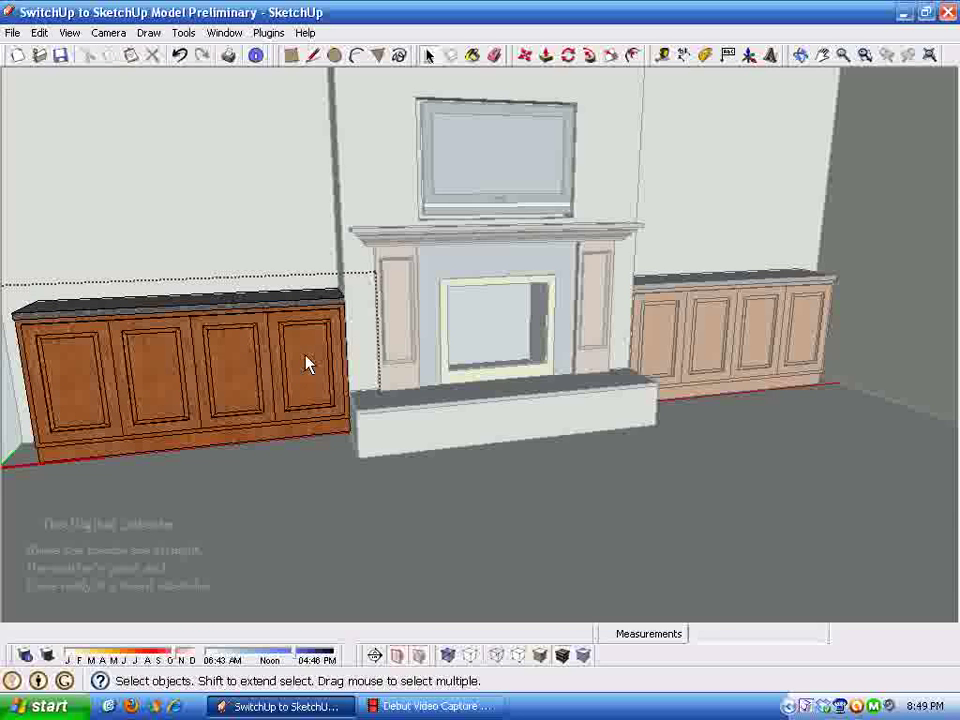
left_click(476, 548)
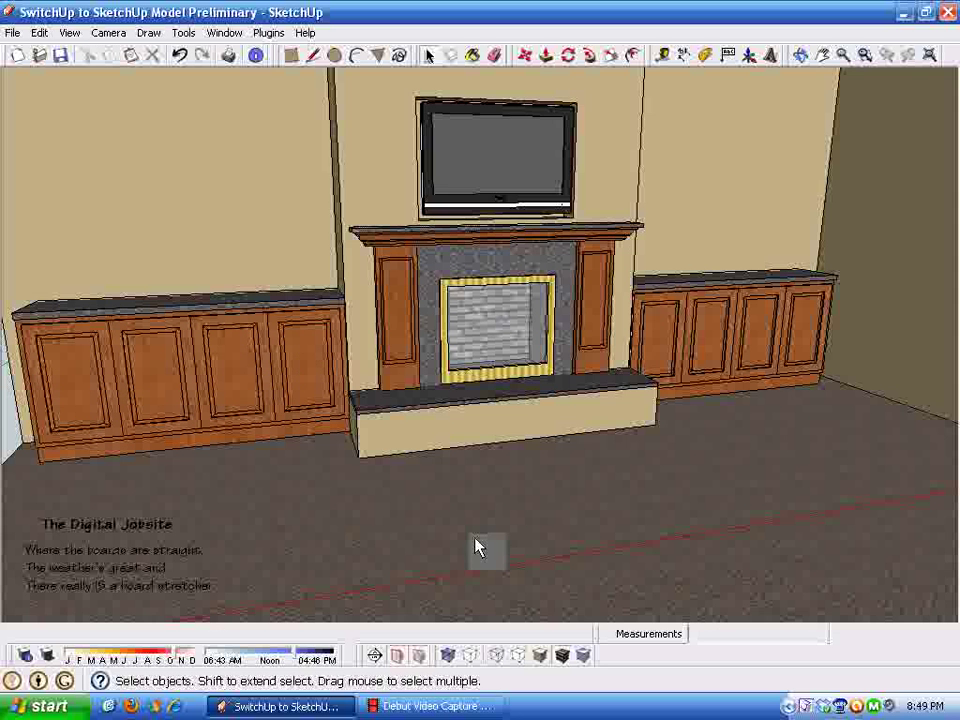
left_click(436, 250)
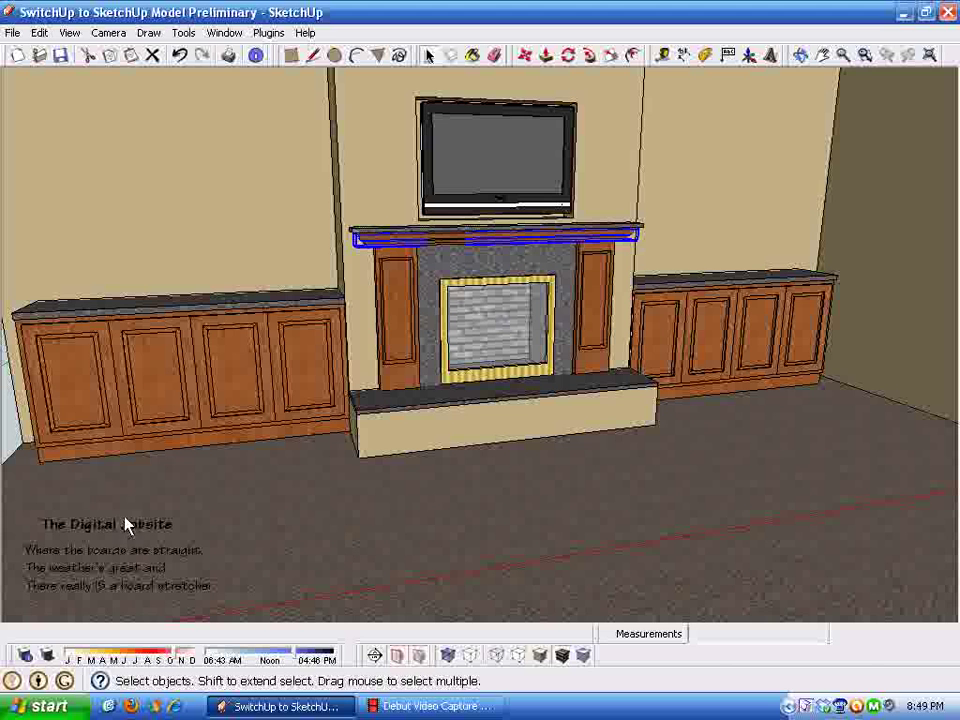
left_click(8, 440)
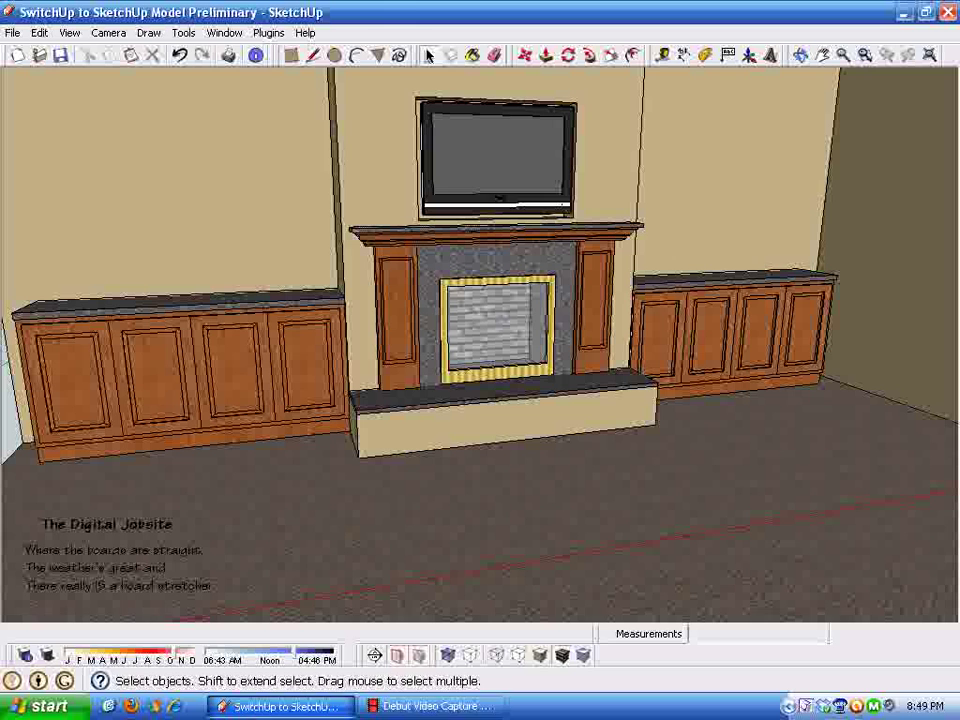
left_click(391, 712)
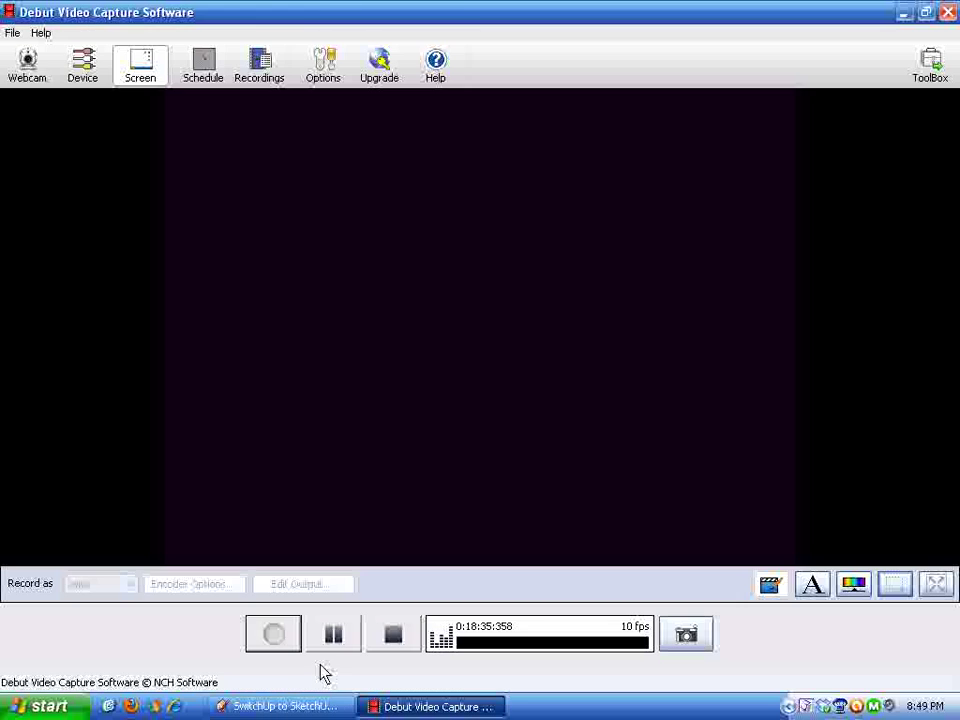